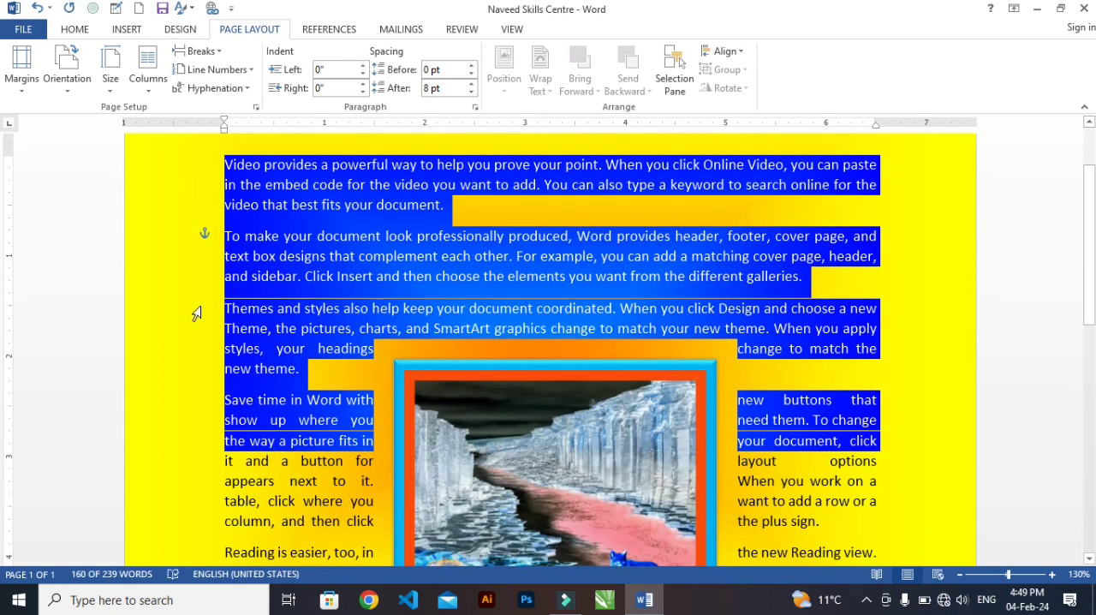
click(196, 278)
click(402, 192)
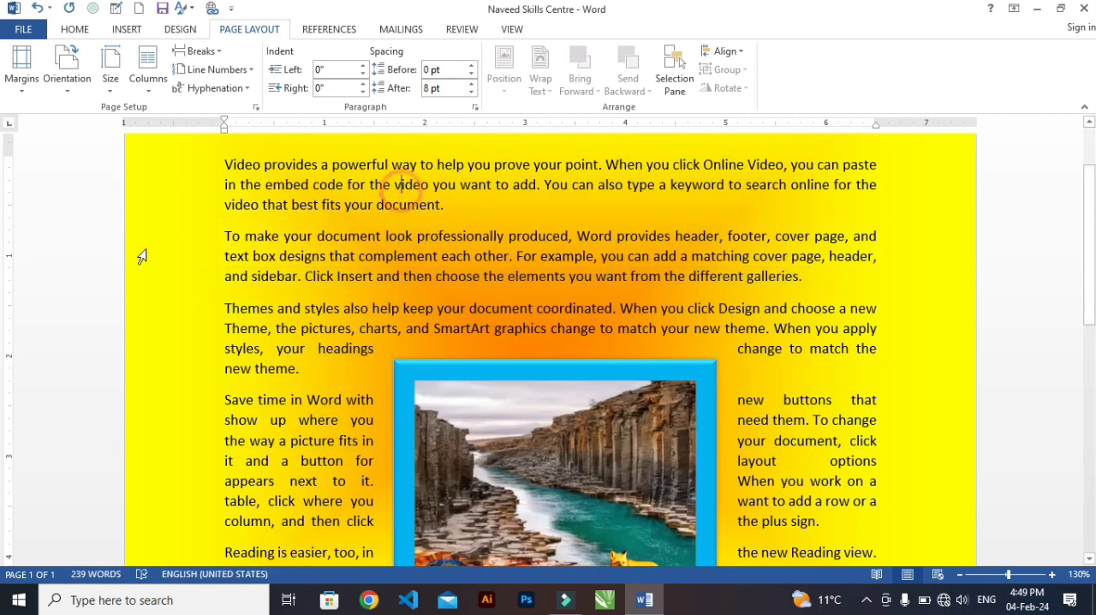
click(159, 224)
scroll(600, 229, up, 3)
click(470, 281)
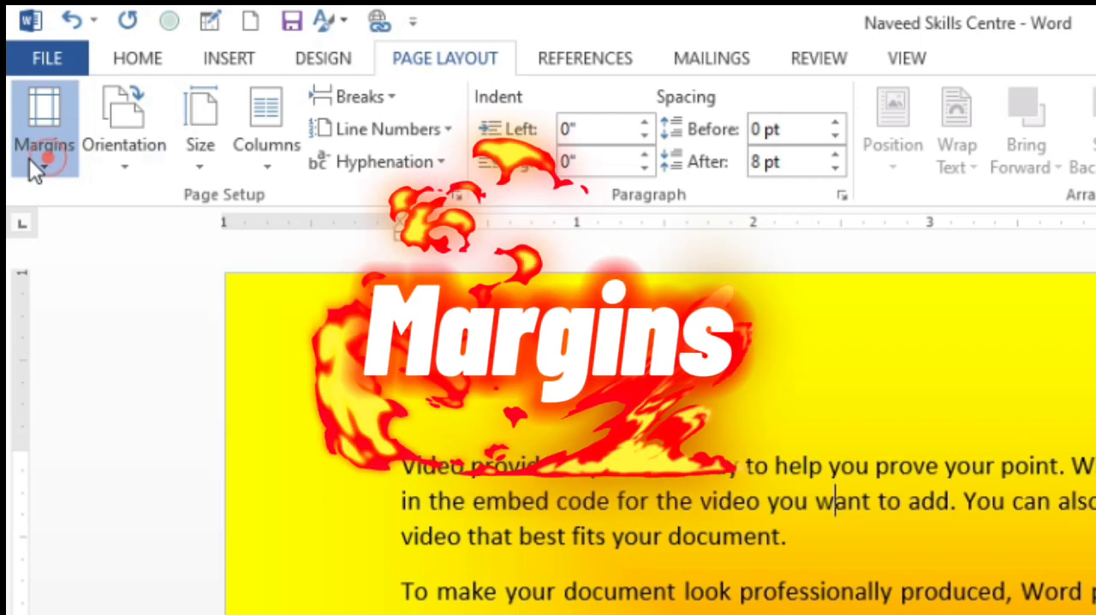
Apply the Normal margin preset to the page and change it to the Narrow preset.
click(19, 82)
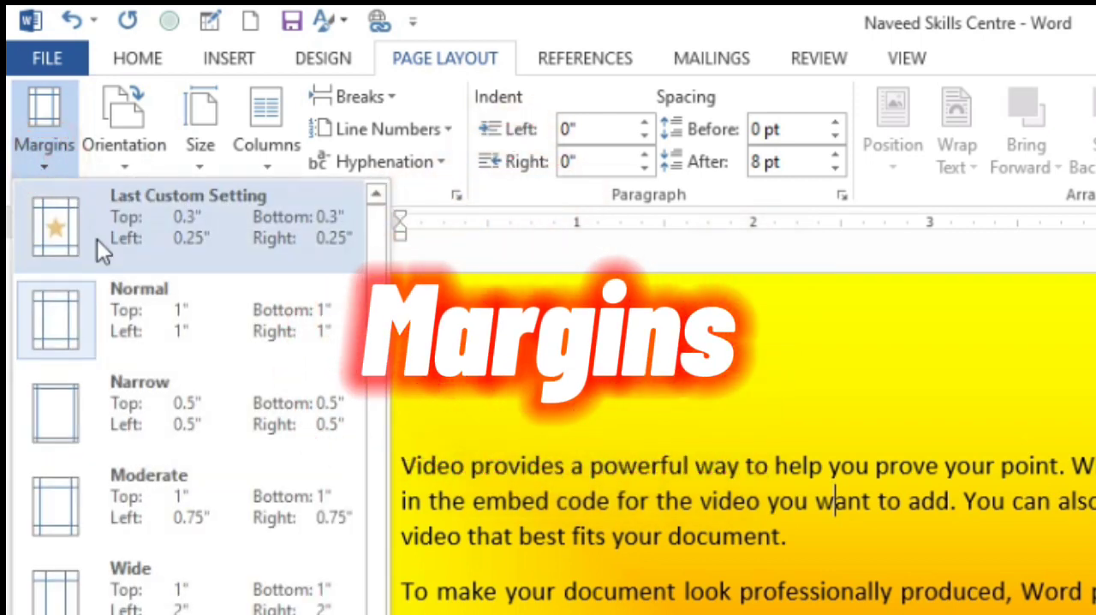
click(121, 319)
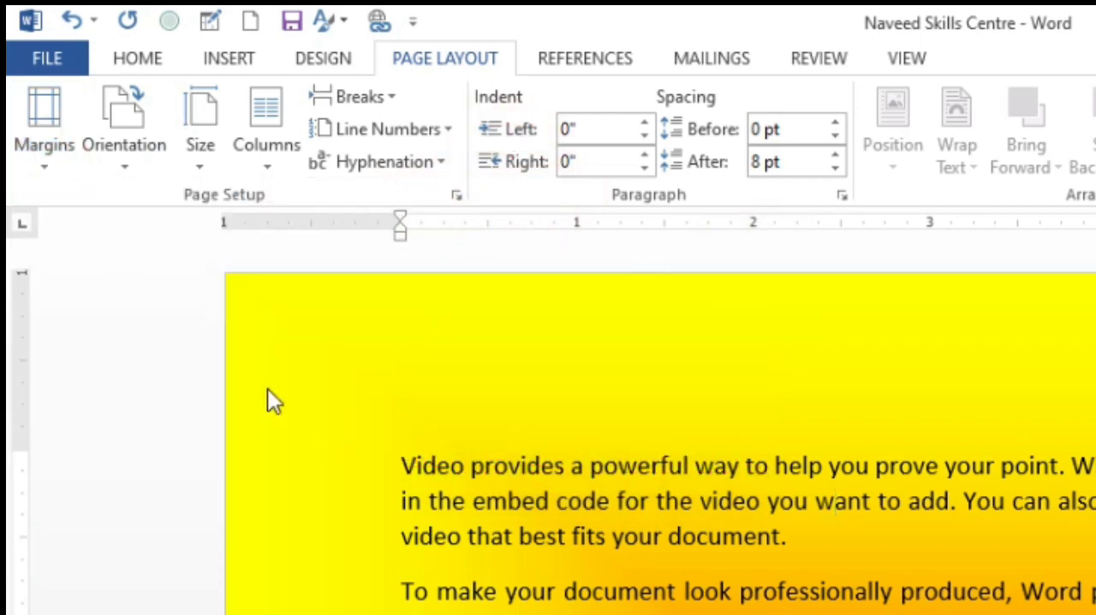
click(42, 167)
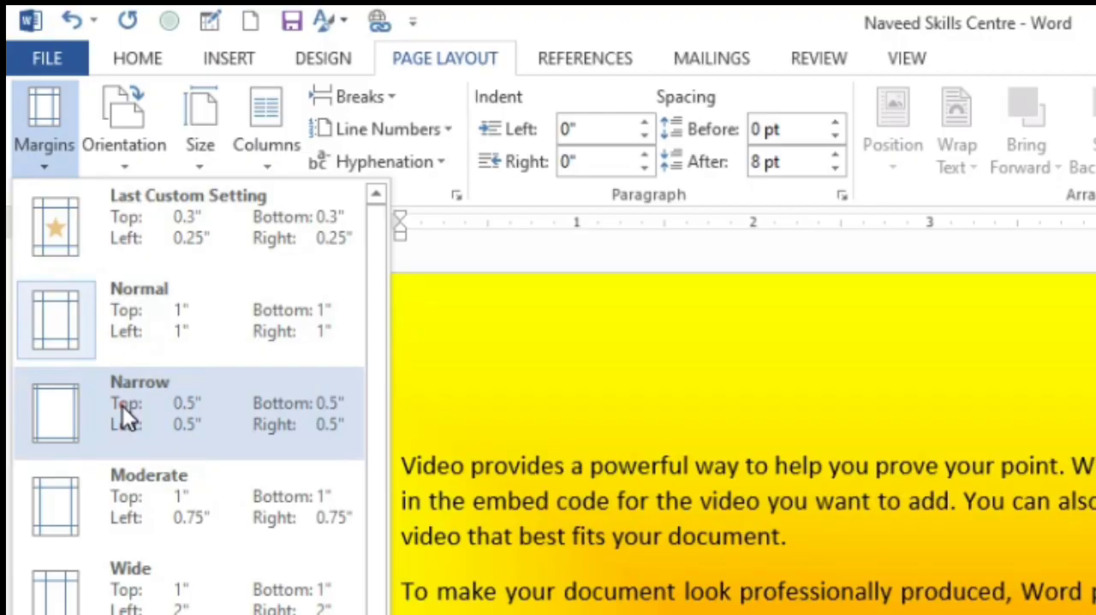
click(124, 408)
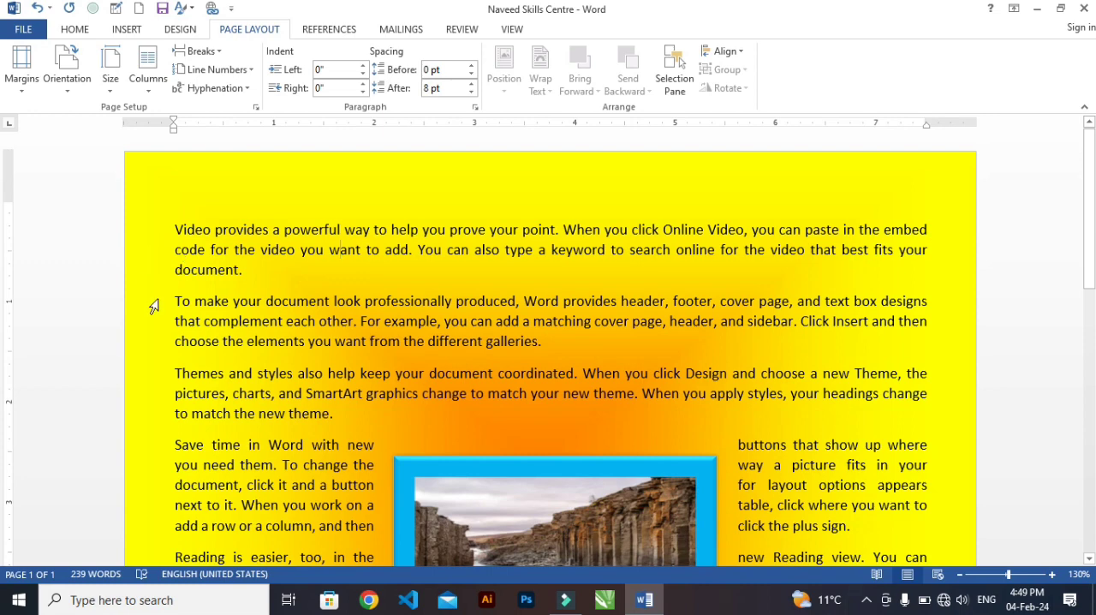
Switch the page margins to the Moderate preset and on to the Wide preset.
click(22, 90)
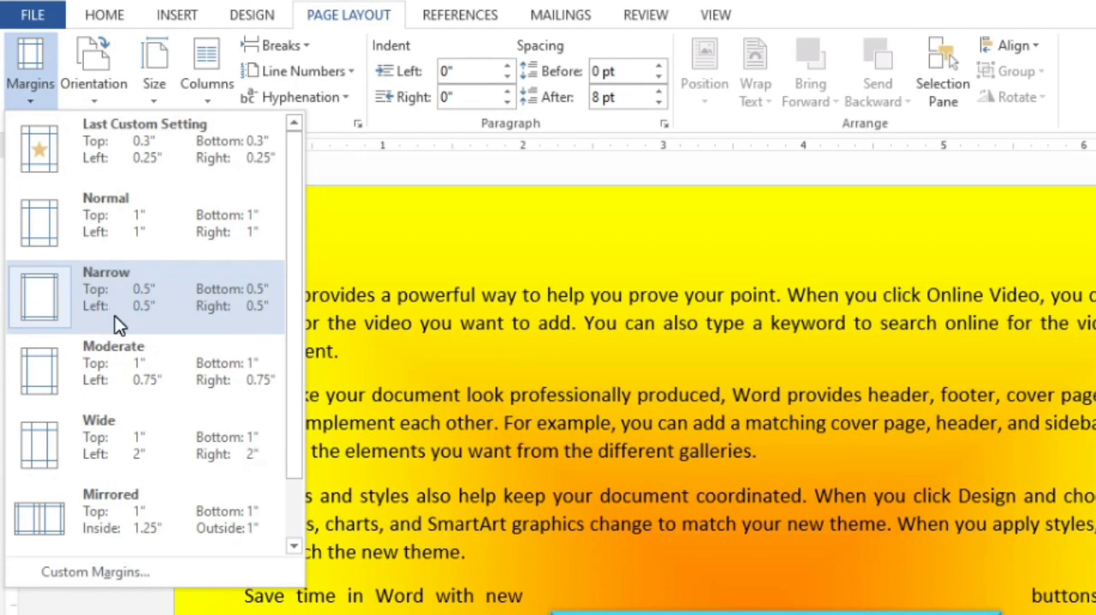
click(86, 368)
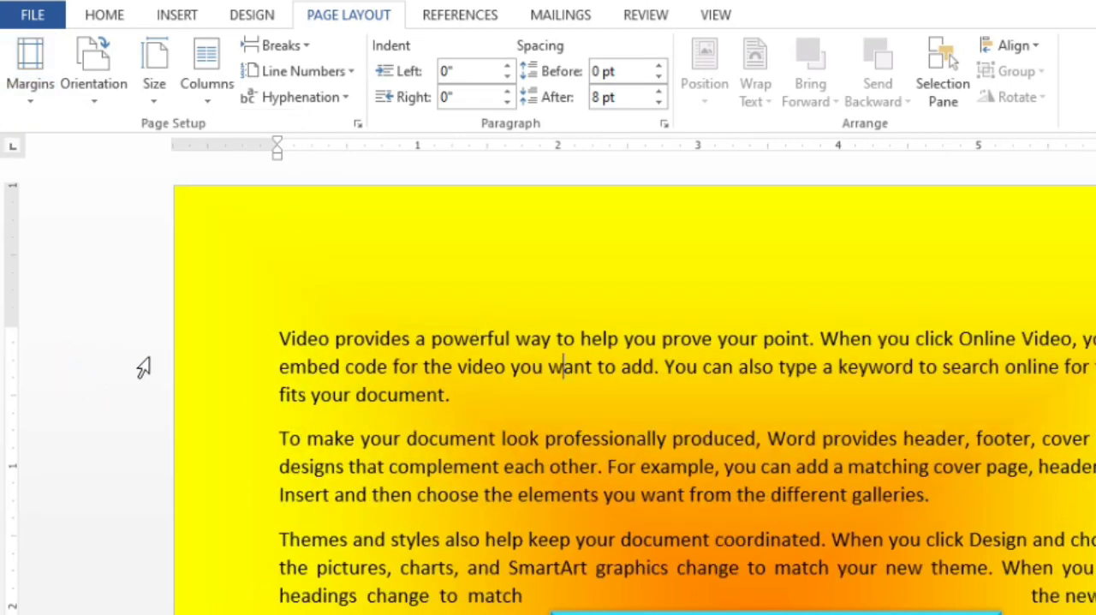
click(26, 87)
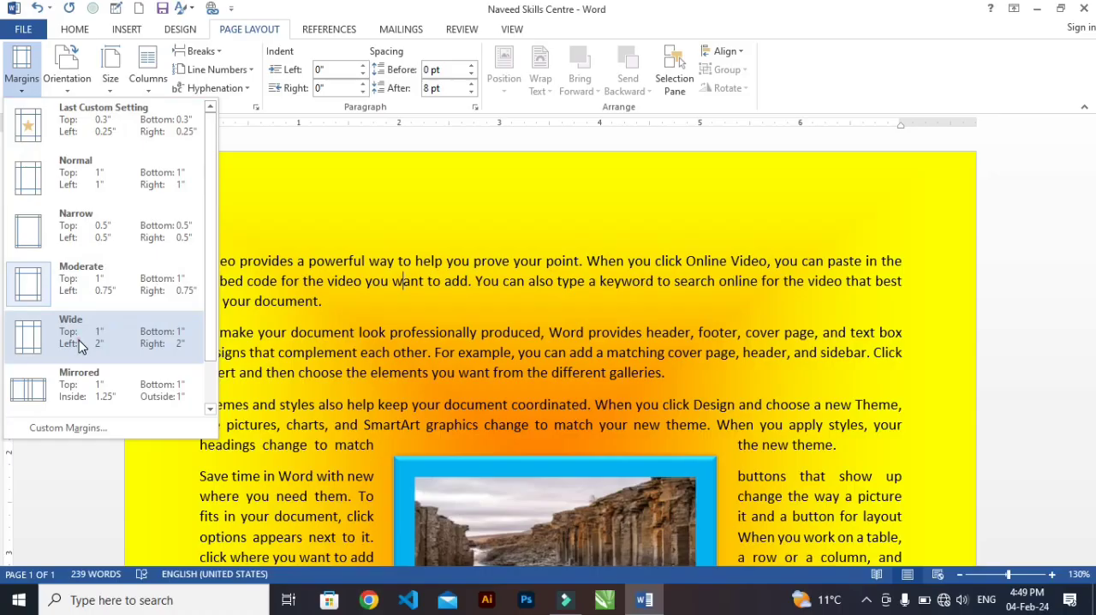
click(107, 445)
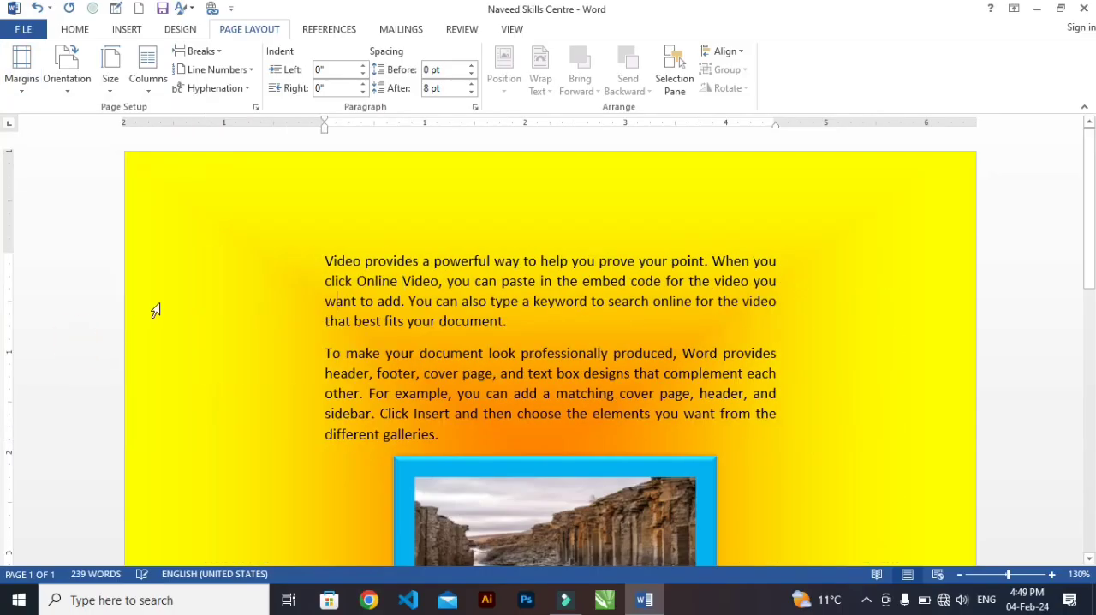
Open the custom margin settings and set the left margin to 0.3".
click(20, 80)
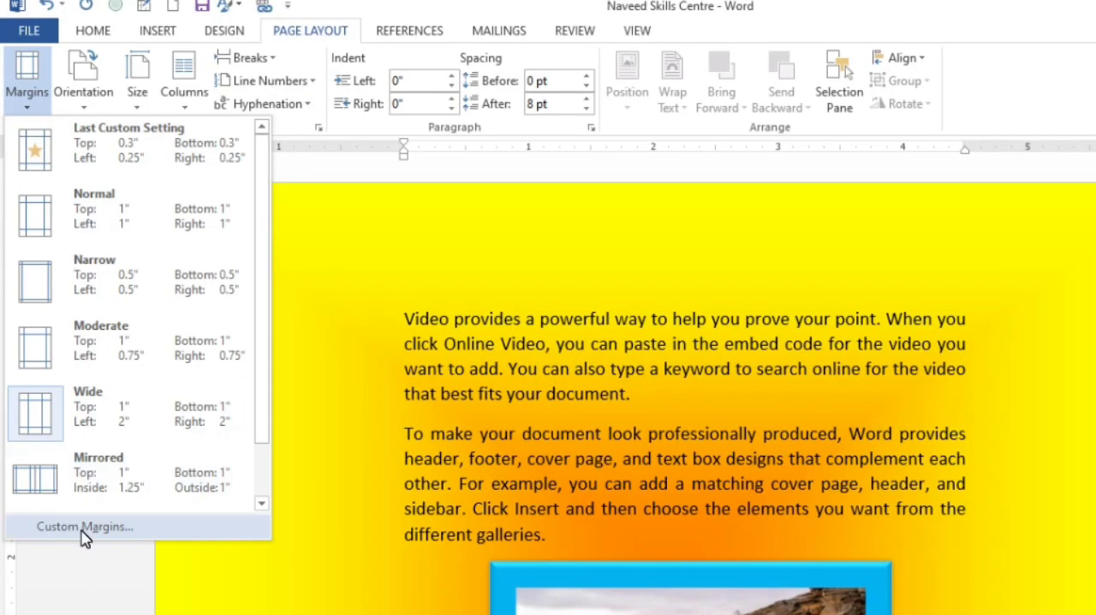
click(66, 428)
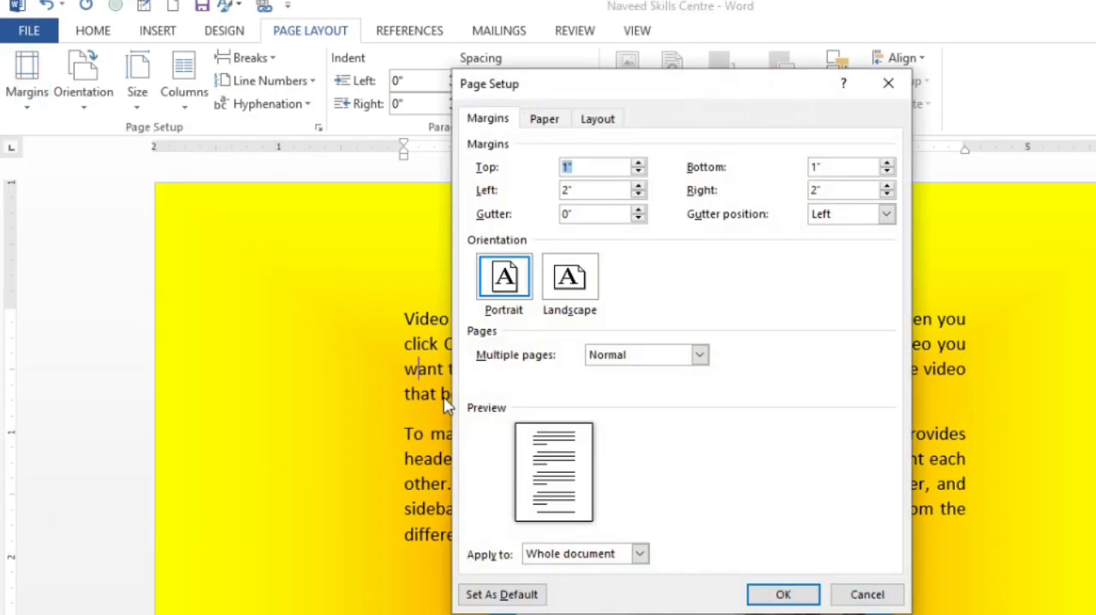
click(638, 195)
click(638, 195)
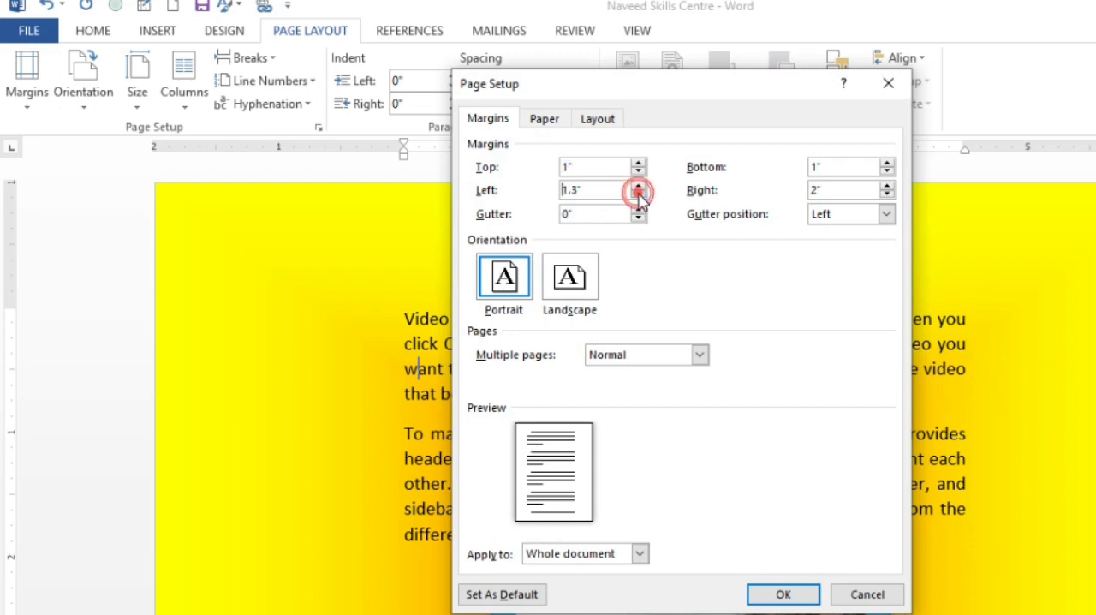
click(638, 195)
click(638, 195)
click(638, 195)
click(638, 195)
click(638, 195)
click(637, 196)
click(638, 195)
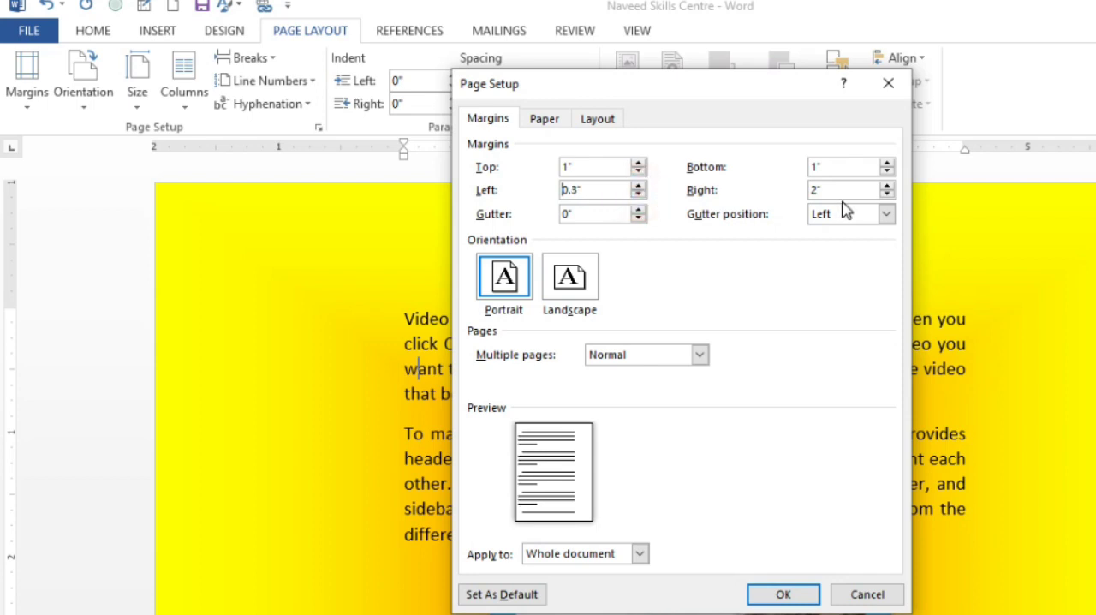
Set the right page margin to 0.3".
click(887, 187)
click(887, 187)
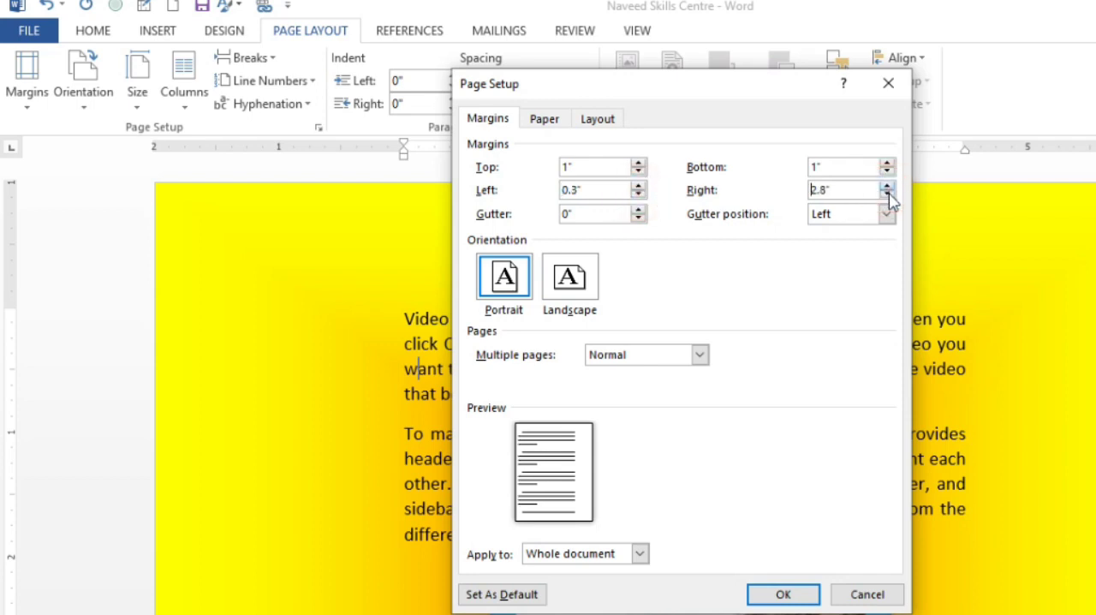
click(886, 195)
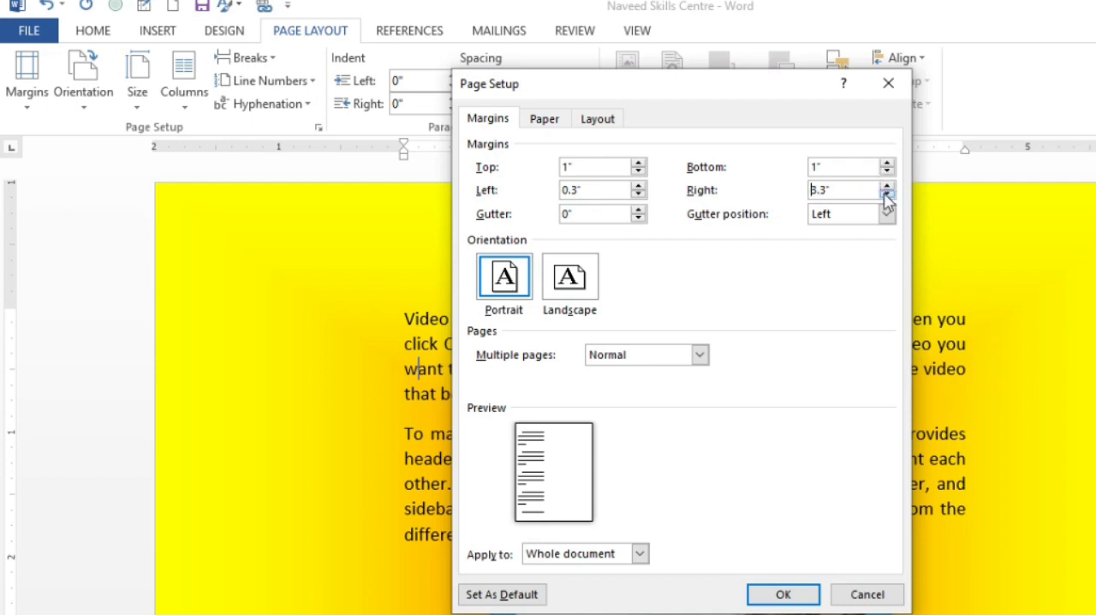
click(887, 186)
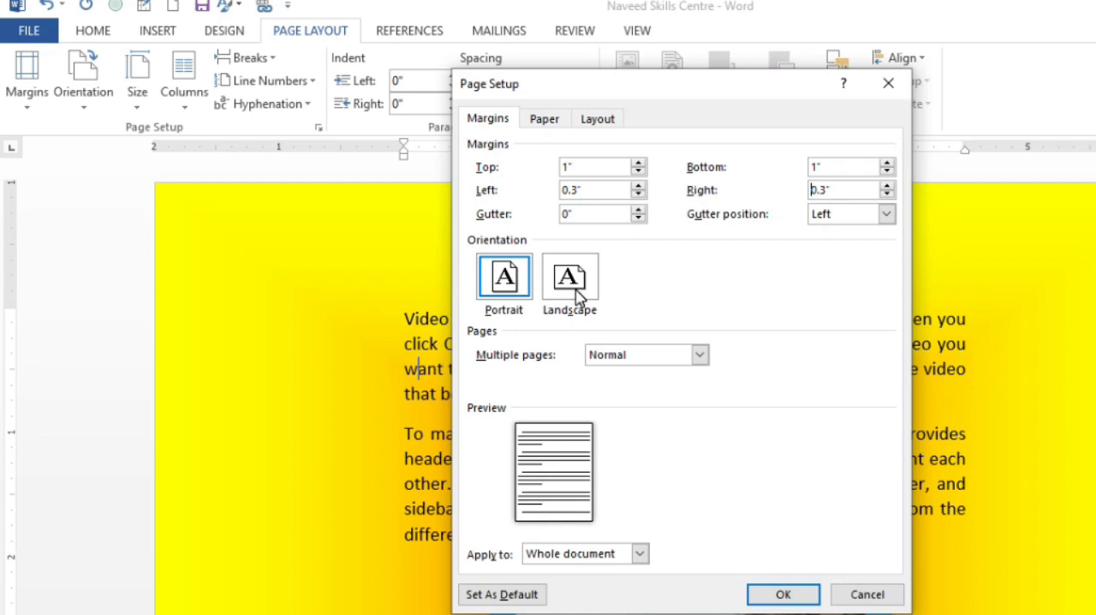
Set the bottom page margin to 0.3".
click(887, 171)
click(887, 162)
click(887, 162)
click(888, 162)
click(888, 162)
click(888, 162)
click(888, 162)
click(888, 162)
click(887, 162)
click(888, 162)
Set the top page margin to 0.3" and apply the custom margins to the whole document.
click(638, 172)
click(637, 171)
click(638, 171)
click(638, 172)
click(638, 171)
click(638, 171)
click(638, 171)
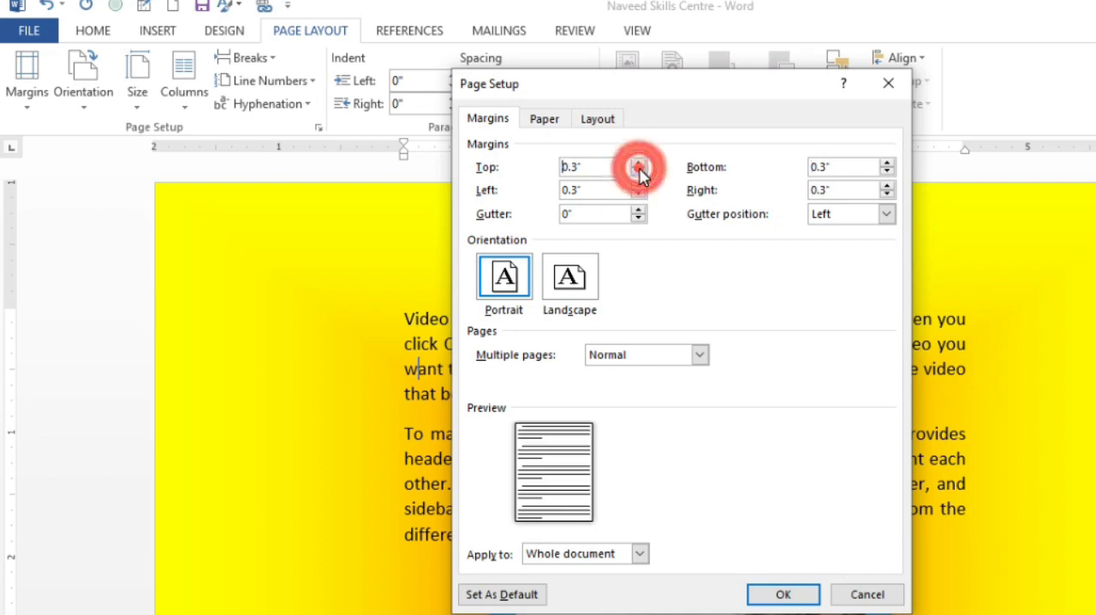
click(638, 171)
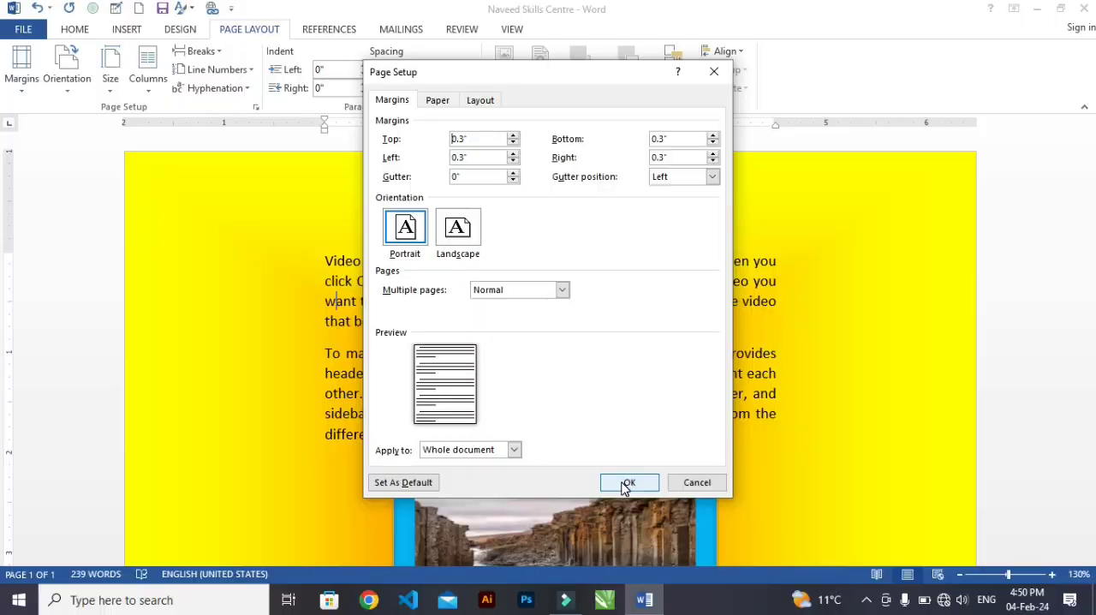
click(782, 594)
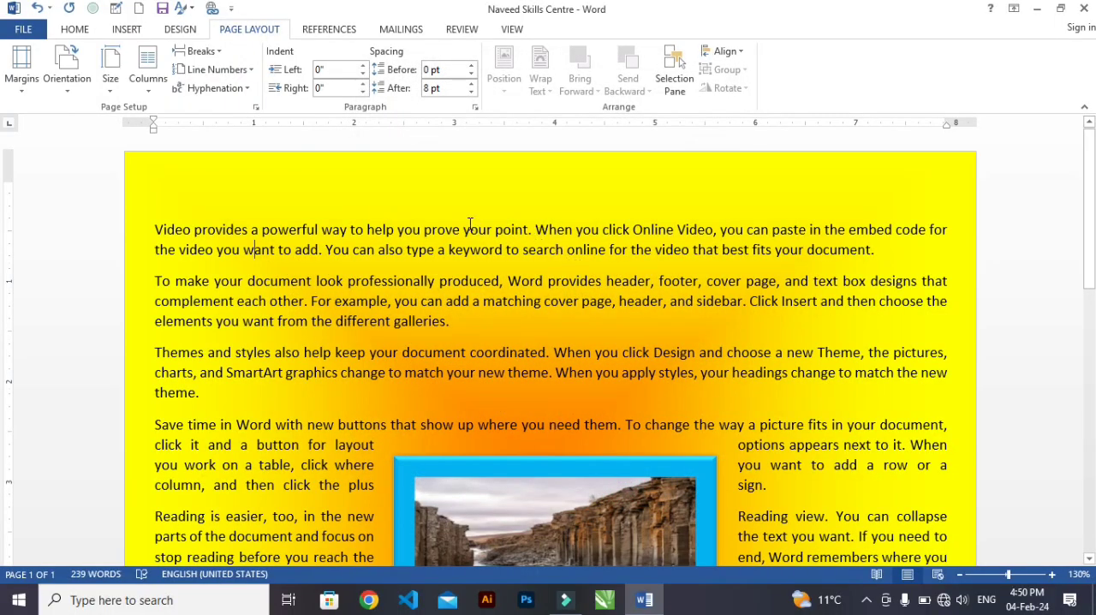
Change the page orientation to Landscape and switch it back to Portrait.
scroll(503, 257, down, 3)
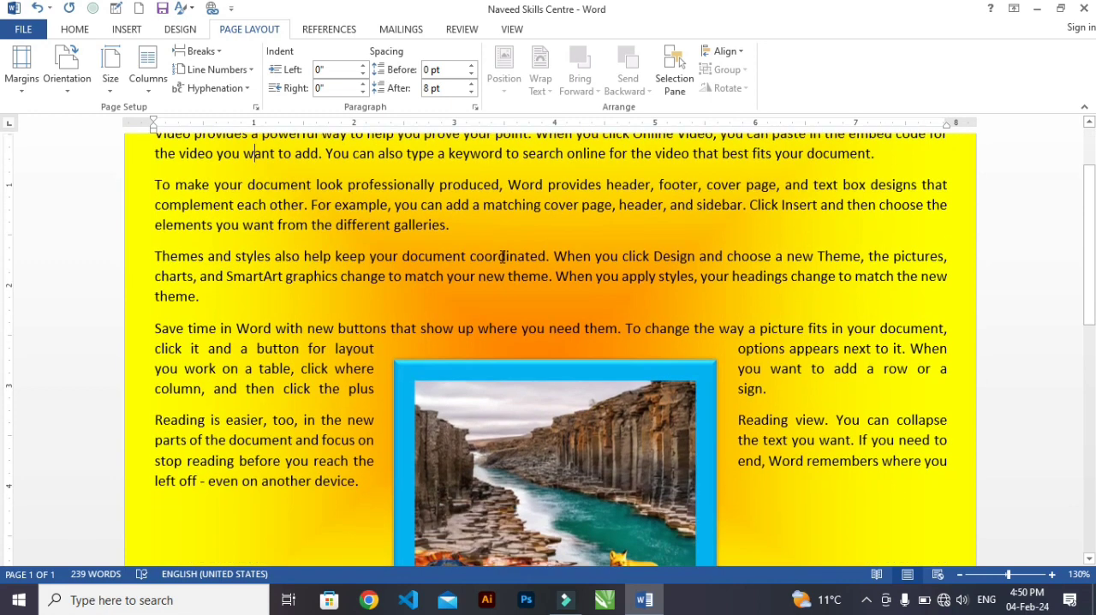
scroll(503, 257, up, 2)
scroll(503, 257, up, 1)
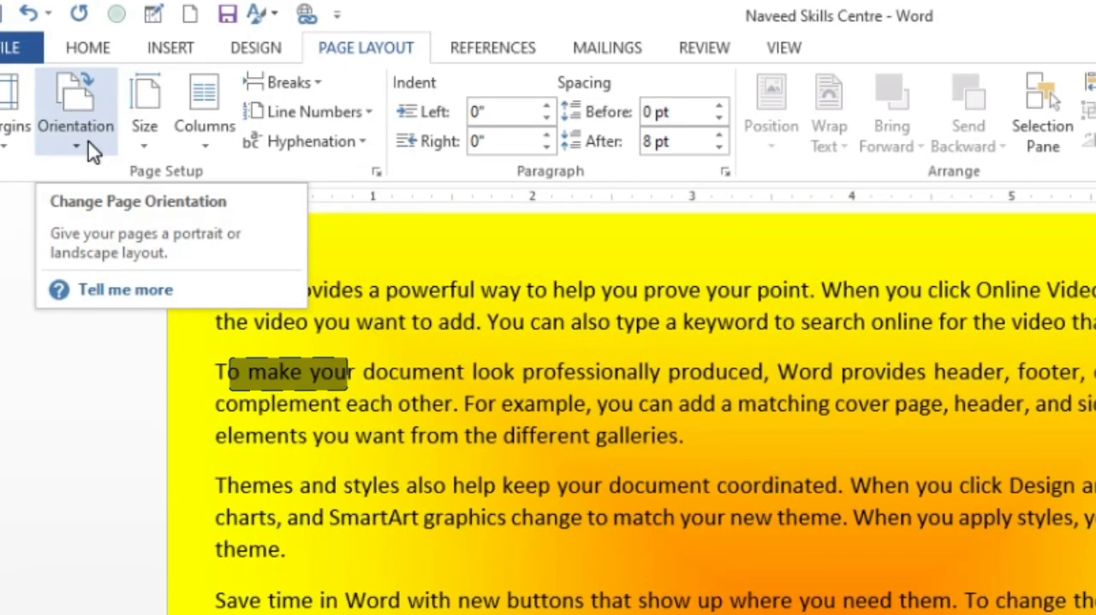
click(72, 89)
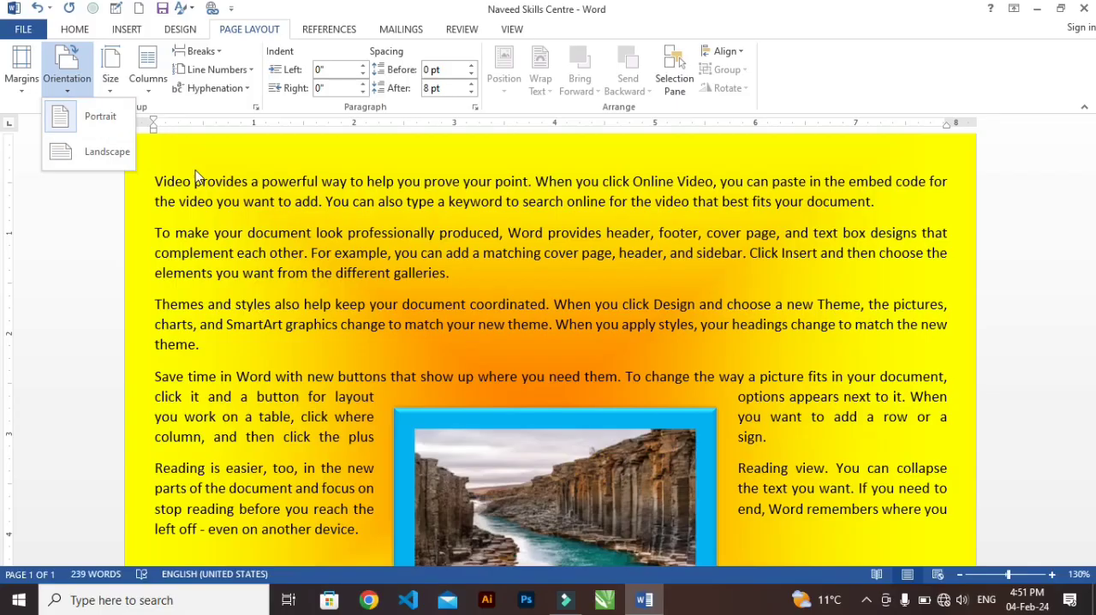
scroll(349, 211, down, 8)
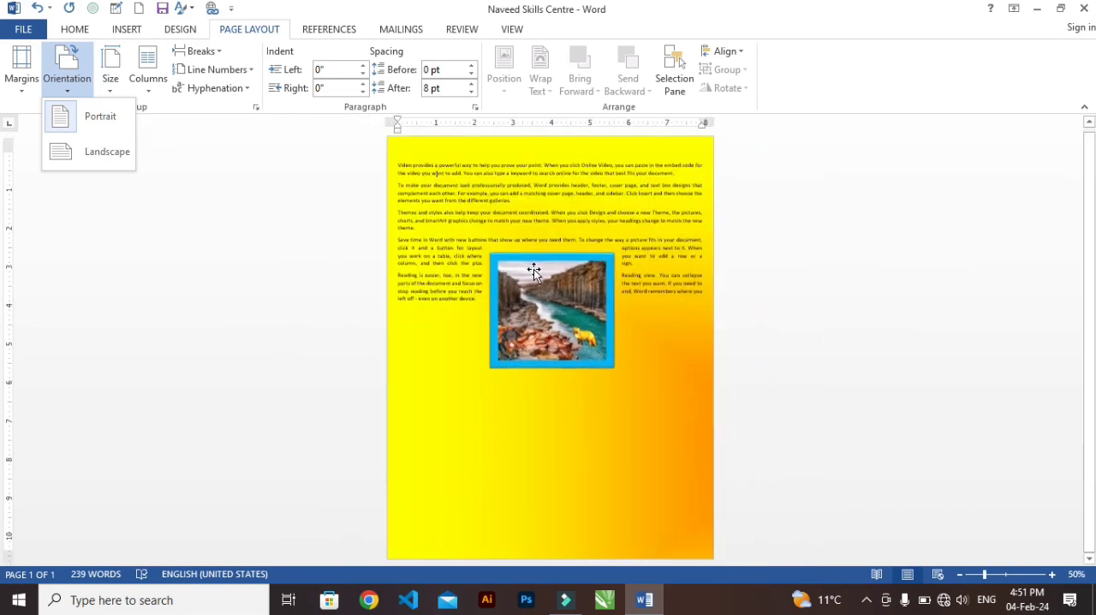
click(119, 152)
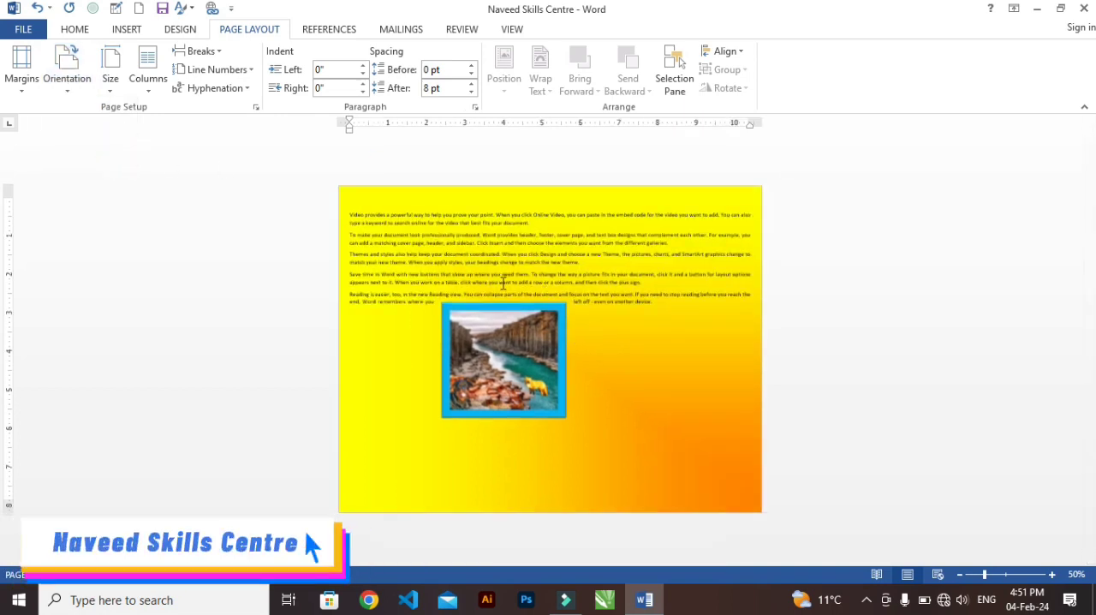
click(82, 91)
click(101, 117)
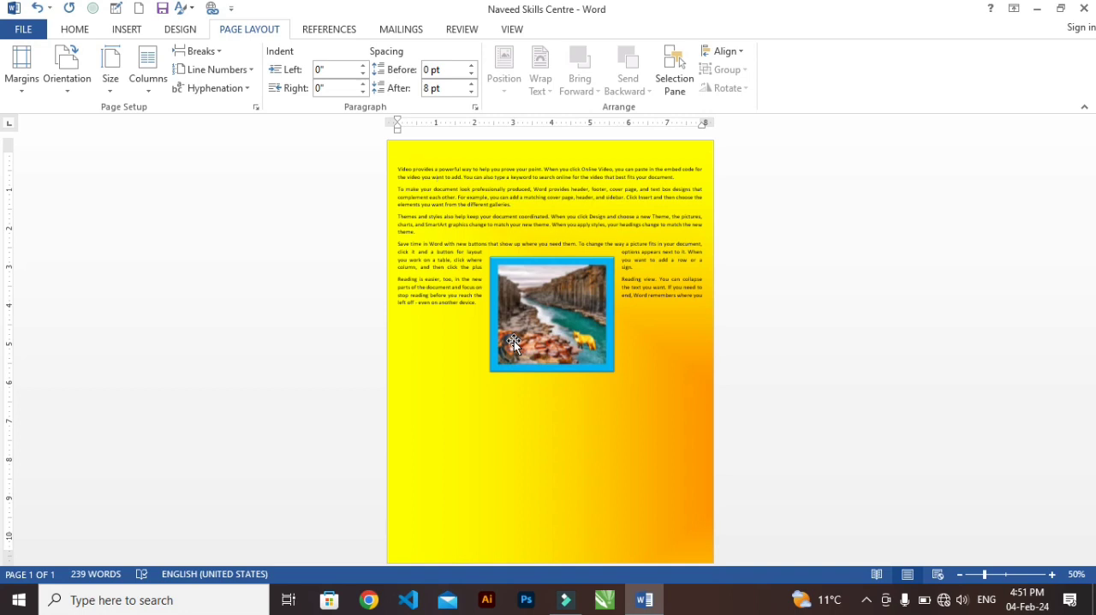
Turn the page to Landscape once more and return it to Portrait orientation.
click(67, 69)
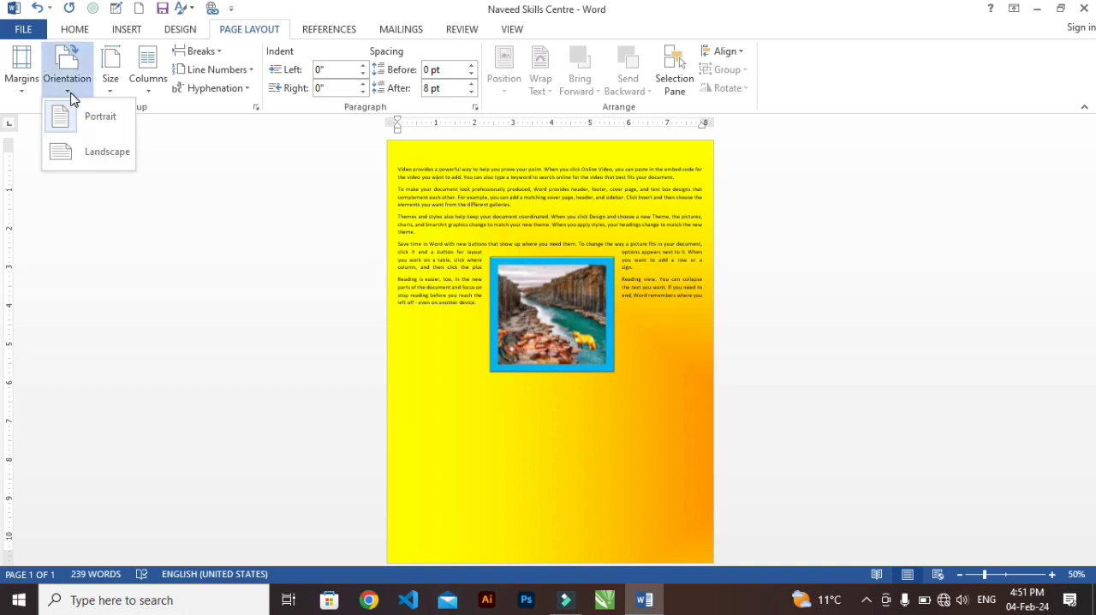
click(113, 154)
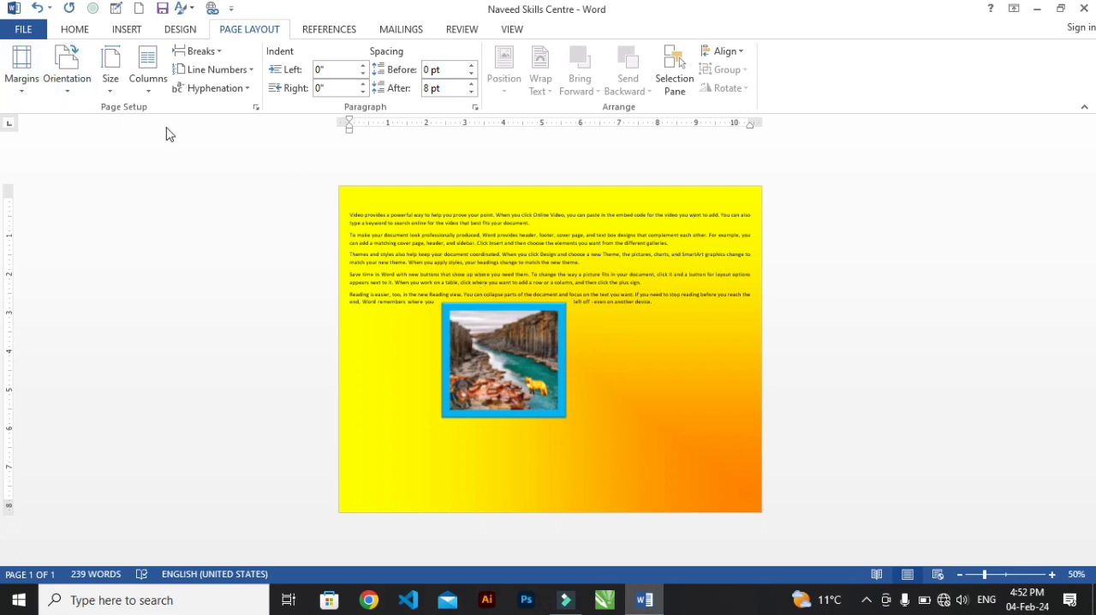
click(67, 89)
click(89, 116)
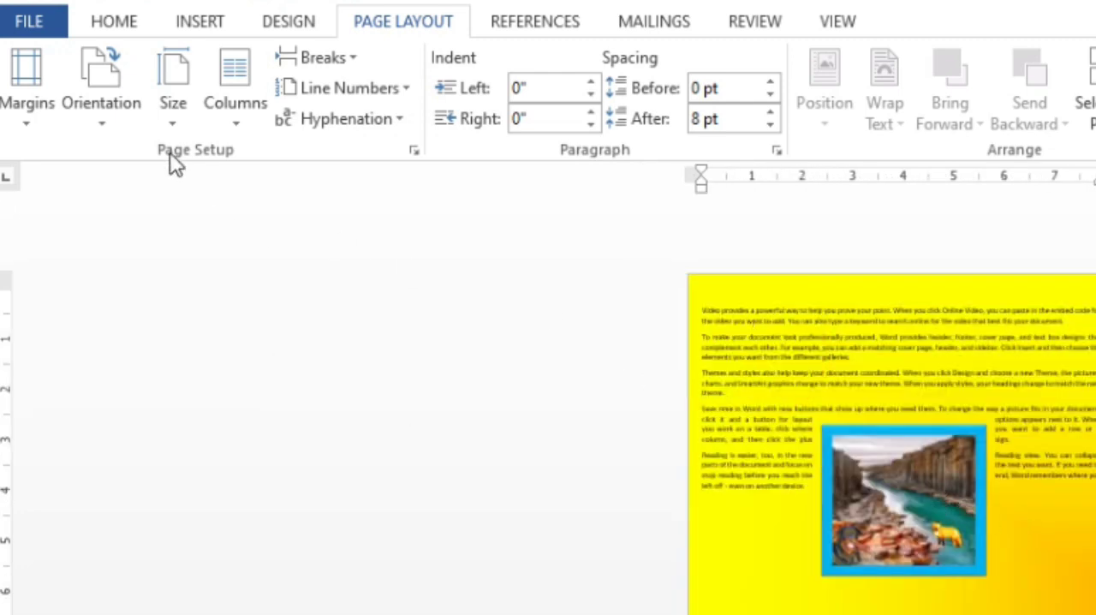
Set the paper size to Legal (8.5" x 14") and change it to Statement (5.5" x 8.5").
click(175, 107)
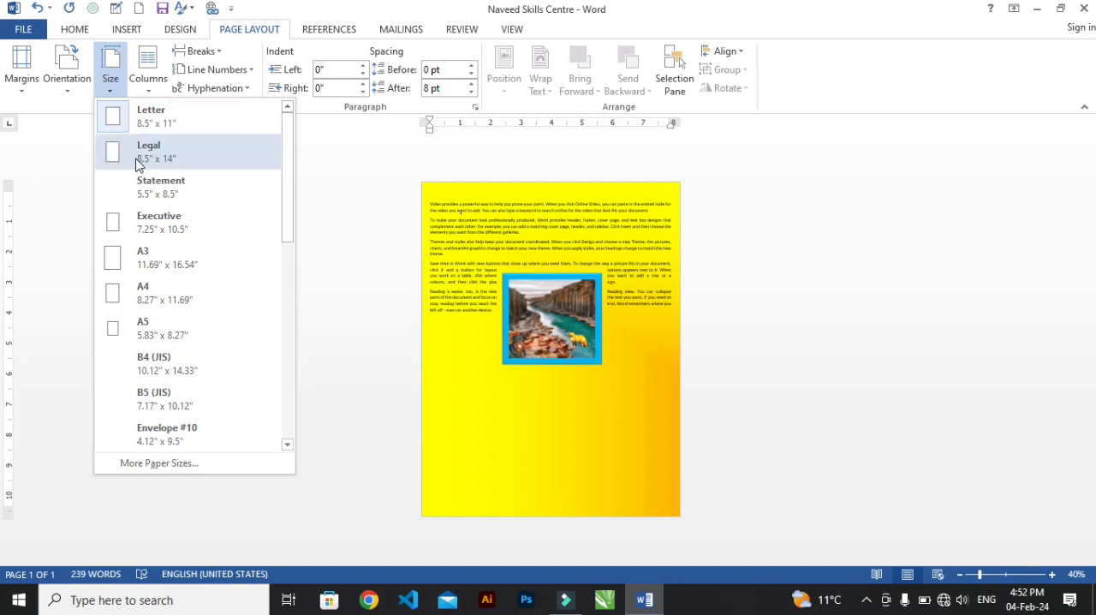
click(360, 289)
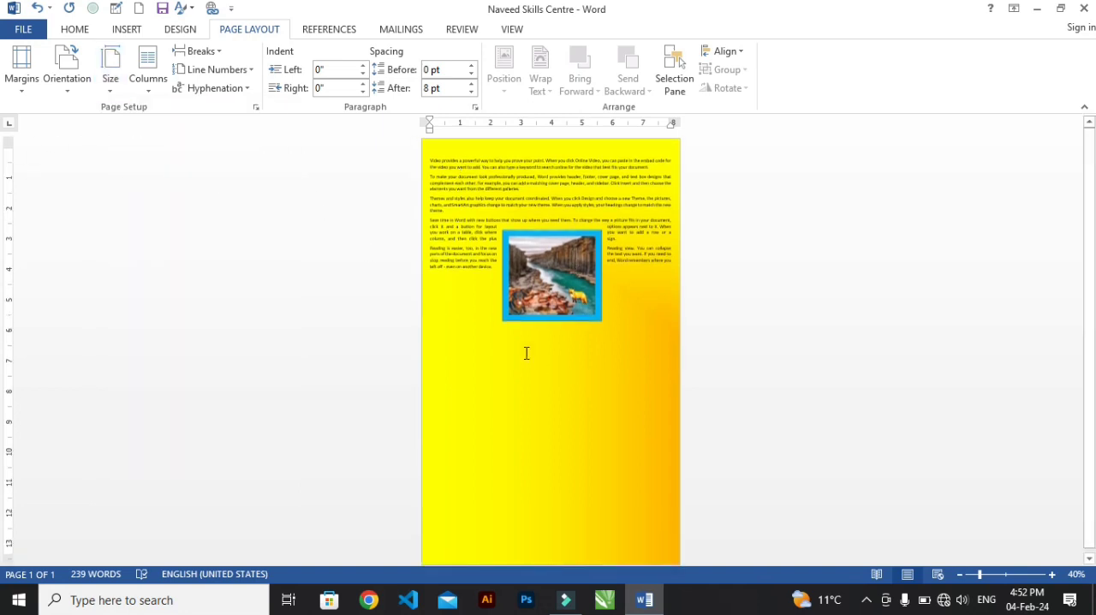
click(108, 81)
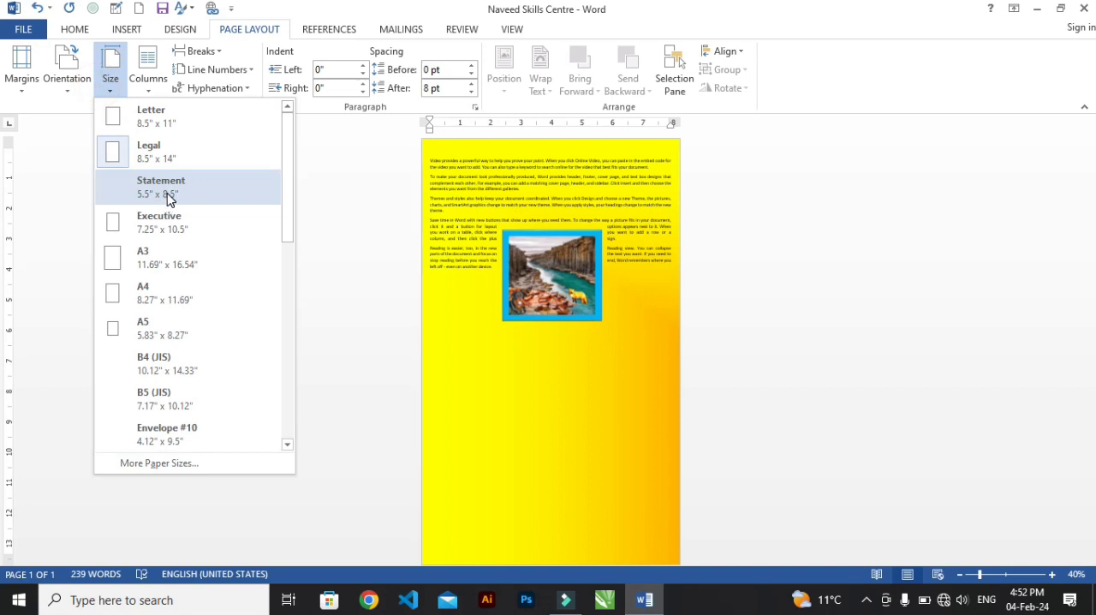
click(163, 187)
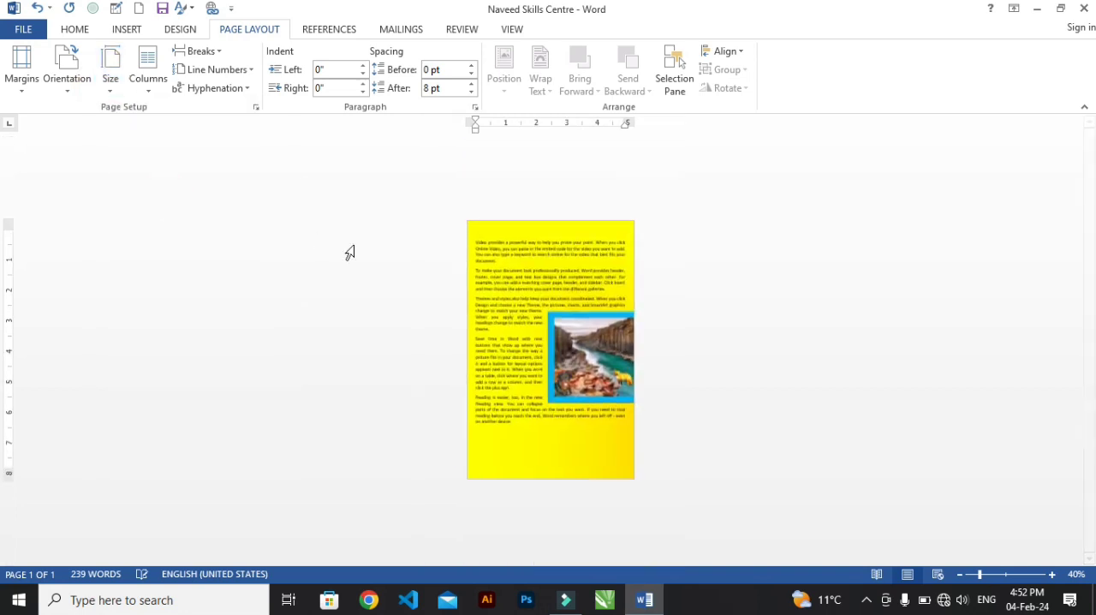
Set the document's paper size to A4 (8.27" x 11.69").
click(108, 97)
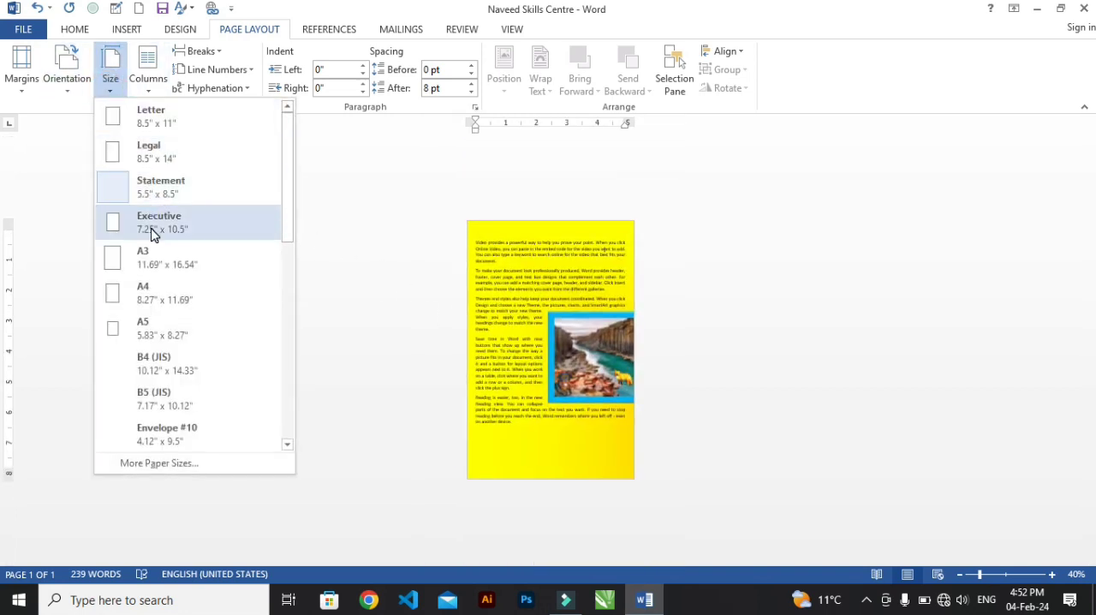
click(164, 295)
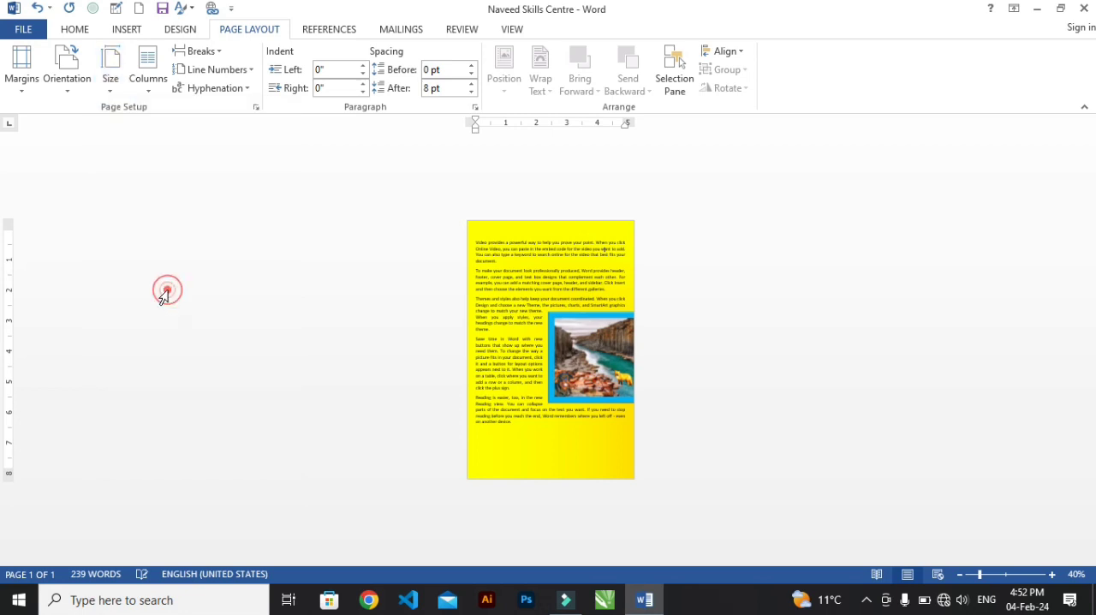
click(110, 82)
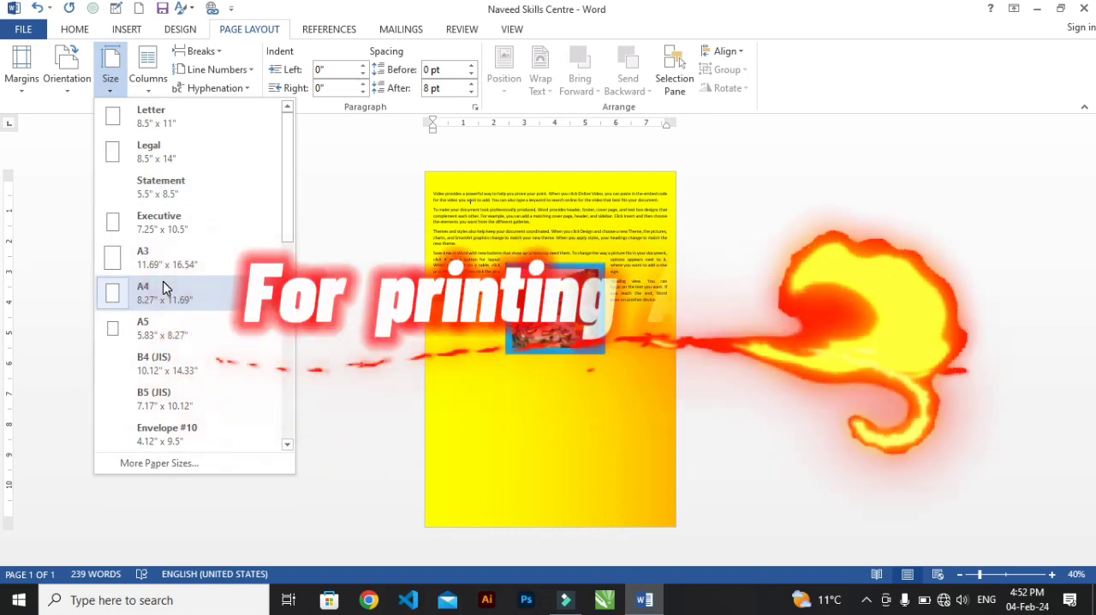
click(540, 343)
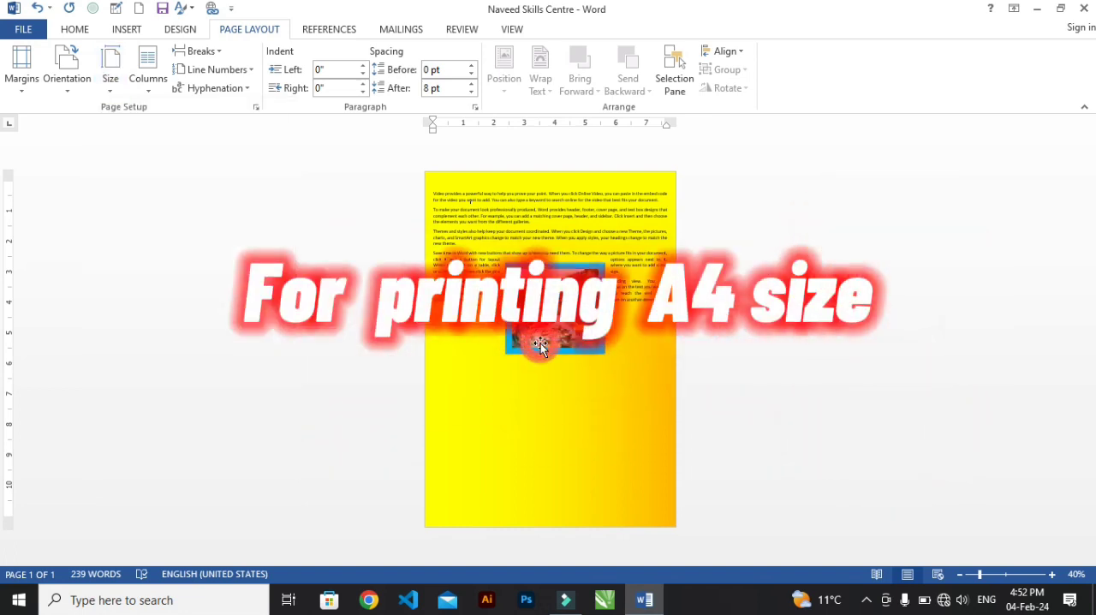
Lay out the document text in two columns.
scroll(541, 342, up, 4)
scroll(542, 342, up, 3)
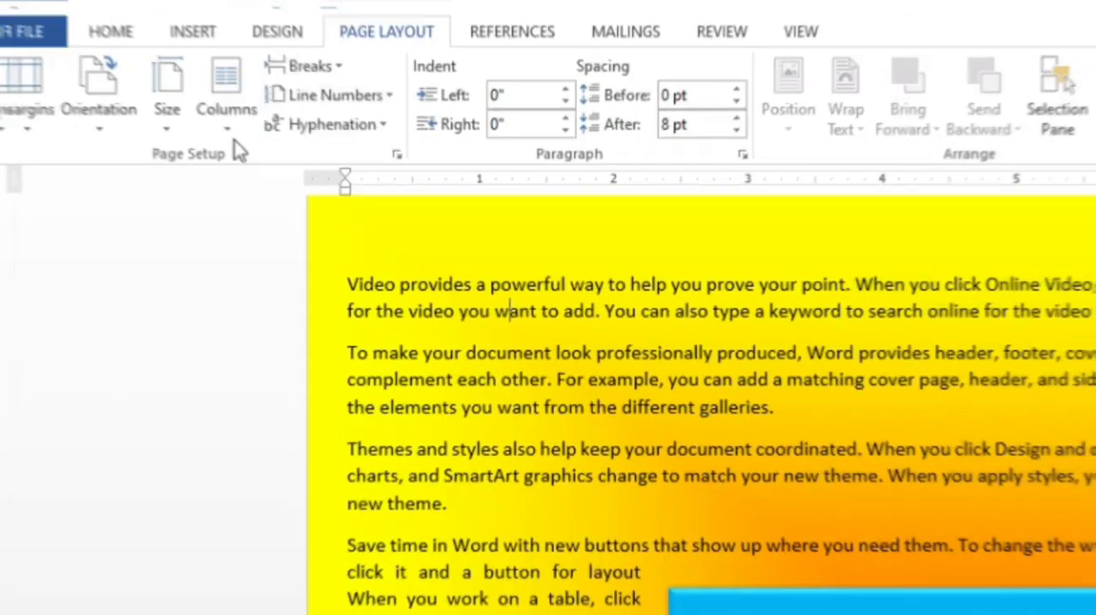
click(147, 81)
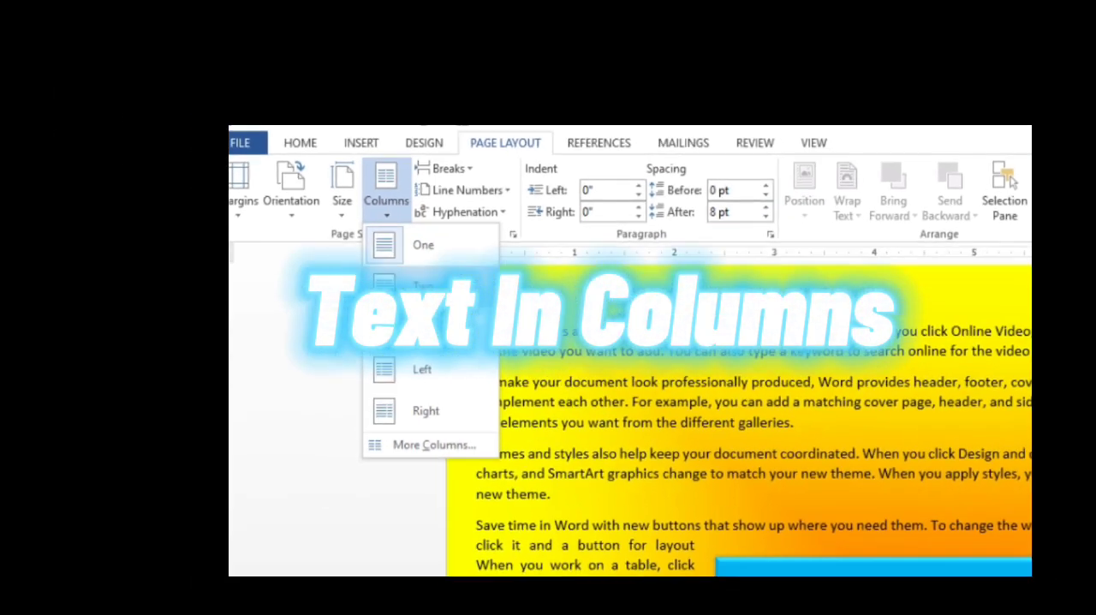
click(423, 286)
scroll(524, 351, down, 5)
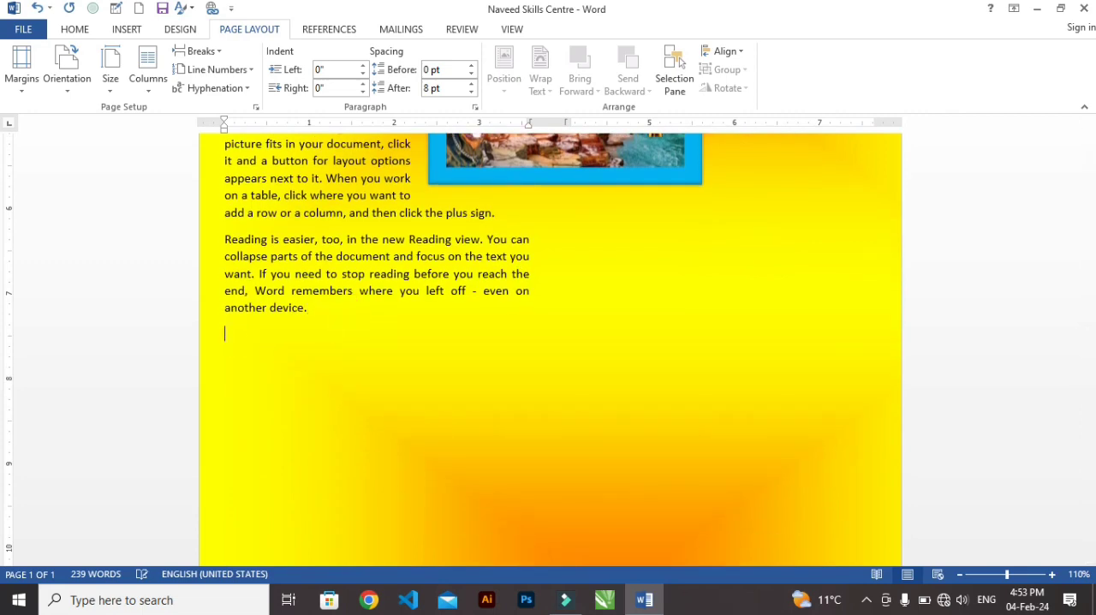
Paste another copy of the copied text at the end of the document to fill the columns.
key(ctrl+v)
scroll(293, 318, down, 2)
scroll(293, 318, up, 3)
scroll(294, 317, down, 5)
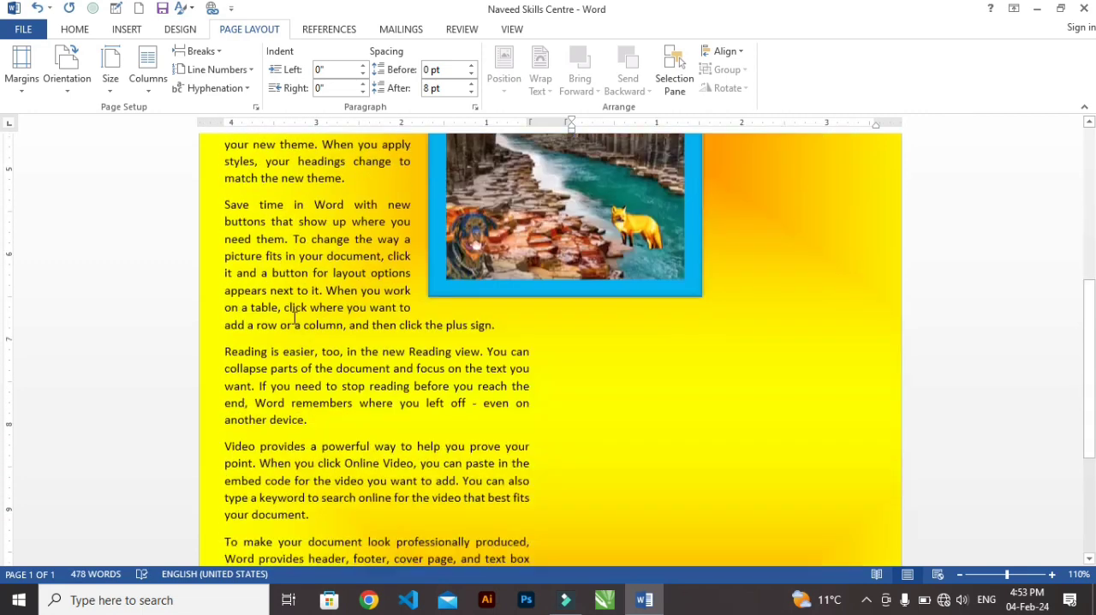
scroll(298, 316, up, 6)
scroll(298, 317, up, 5)
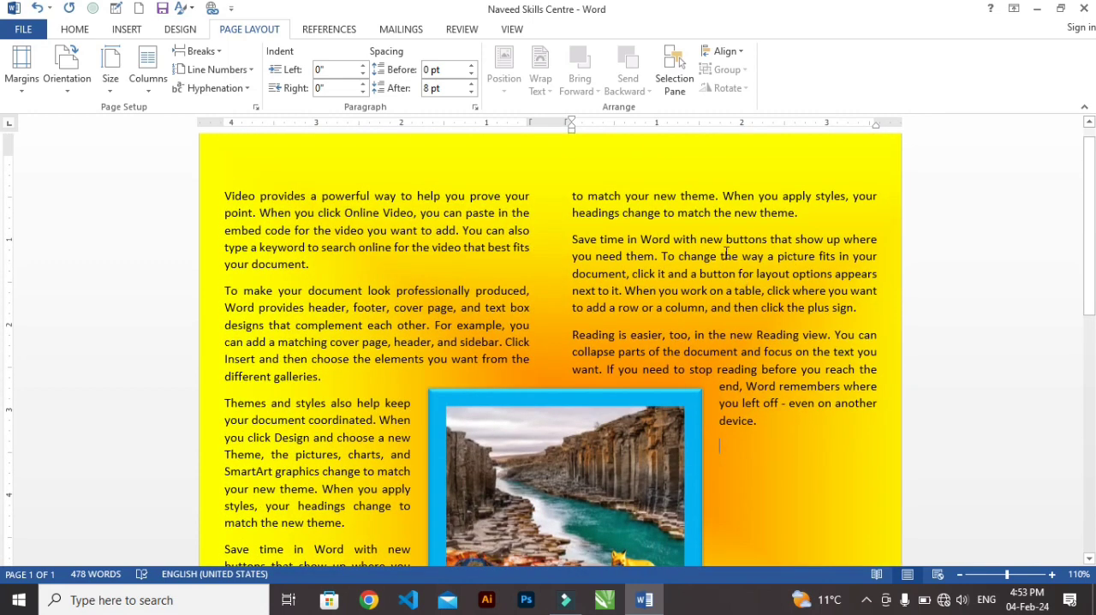
scroll(501, 310, down, 4)
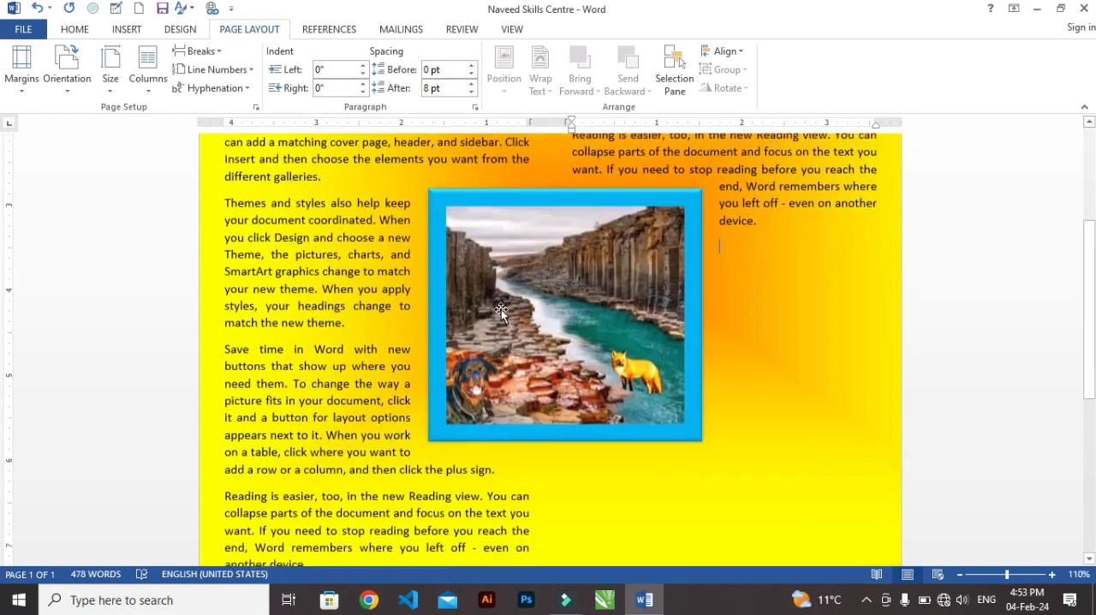
Change the document text to a three-column layout.
scroll(488, 295, up, 5)
click(148, 79)
click(166, 186)
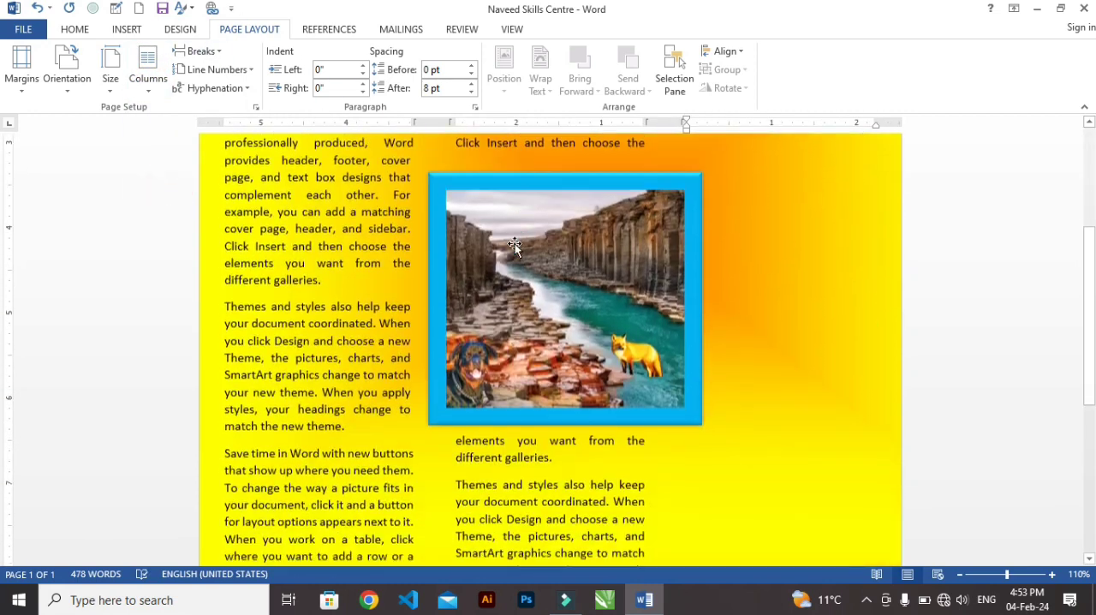
scroll(513, 246, down, 4)
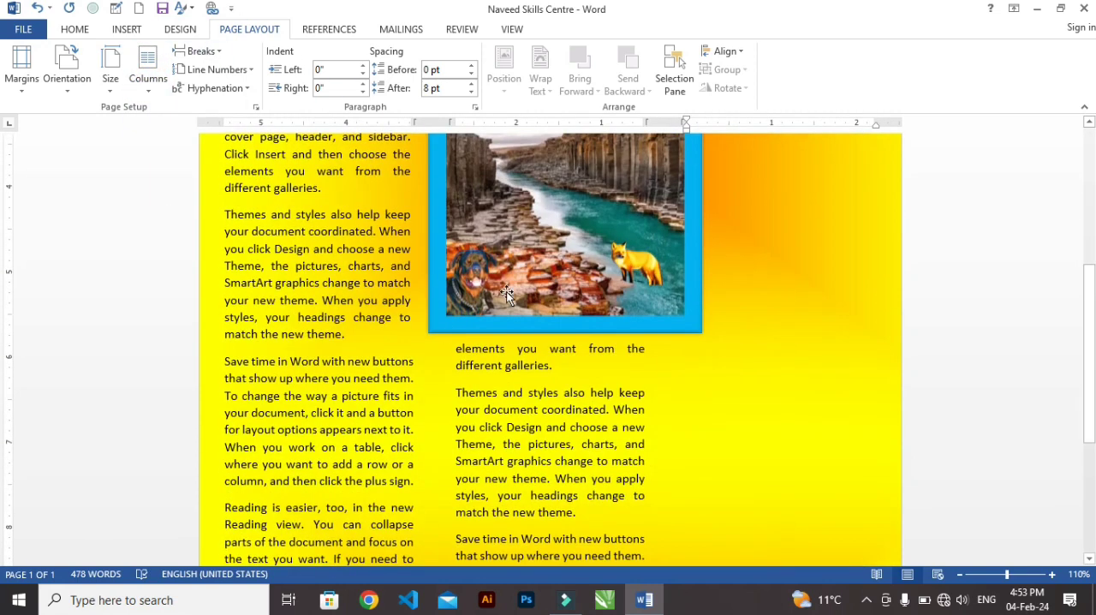
scroll(556, 239, up, 6)
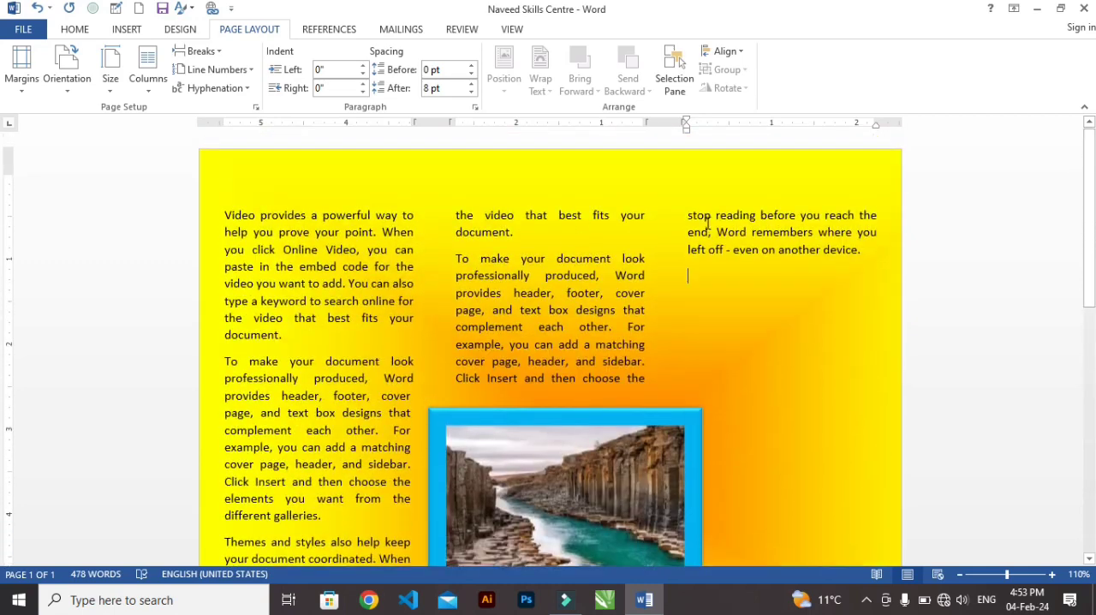
Apply the Left column preset to the document text.
click(148, 79)
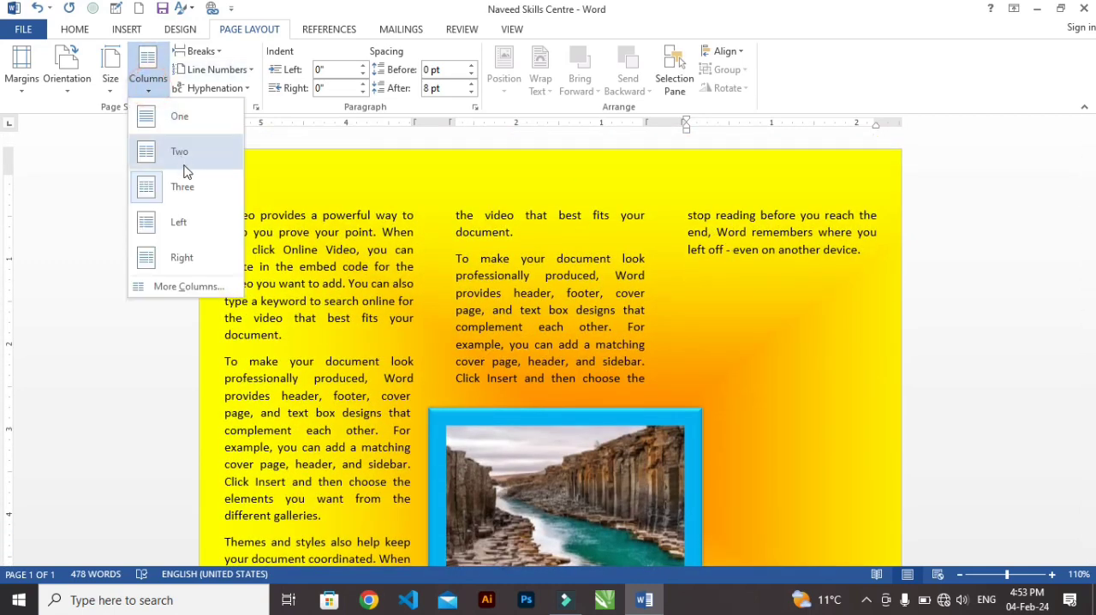
click(179, 223)
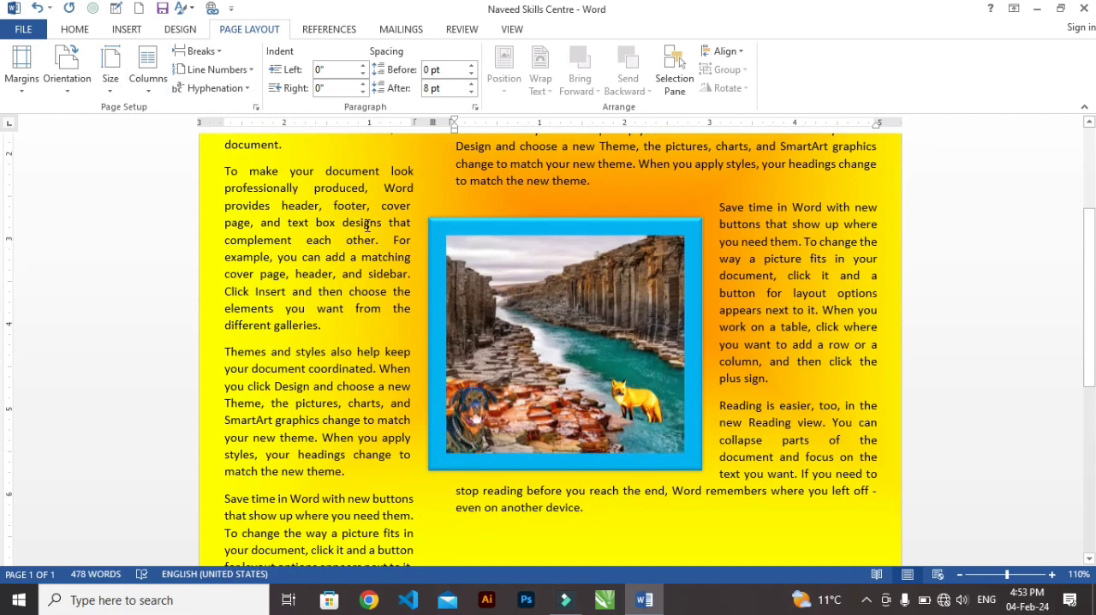
scroll(367, 224, down, 4)
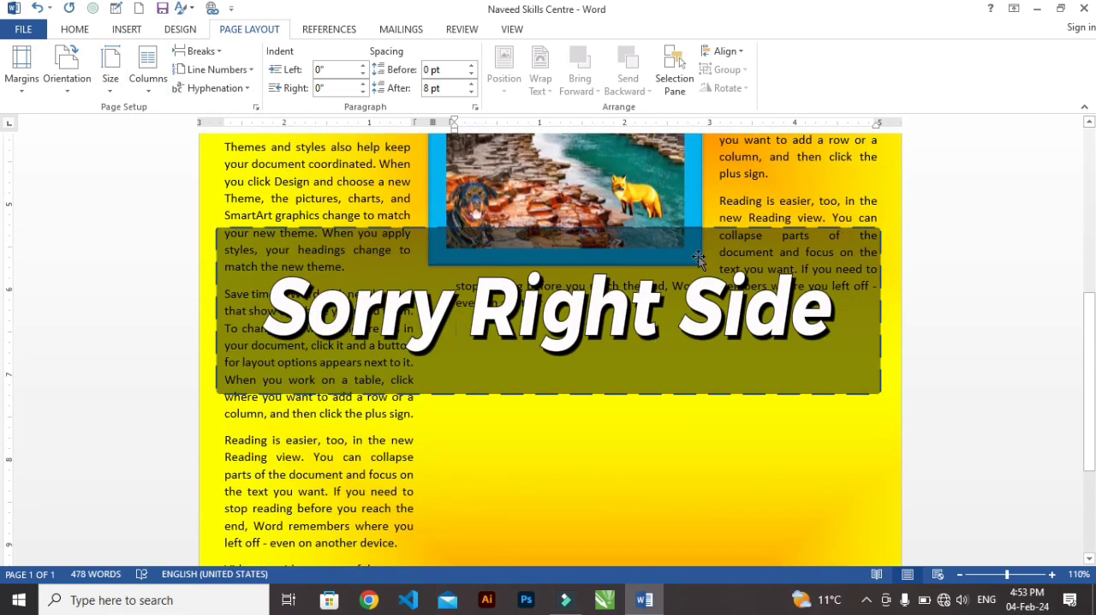
scroll(698, 258, up, 10)
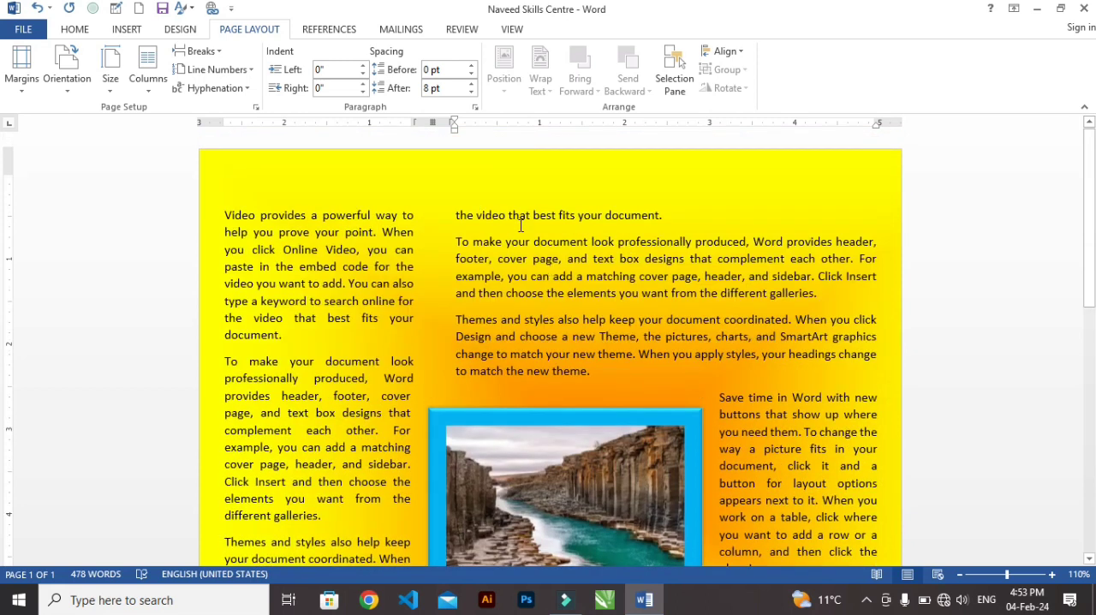
Apply the Right column preset to the document text.
click(149, 77)
click(180, 256)
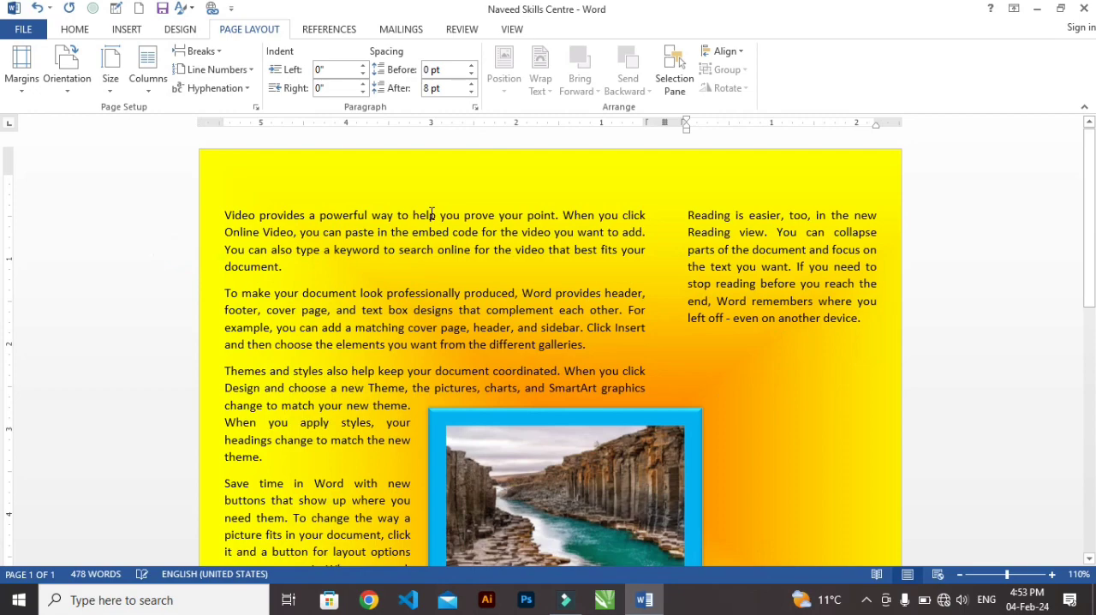
scroll(469, 226, down, 8)
scroll(470, 225, down, 3)
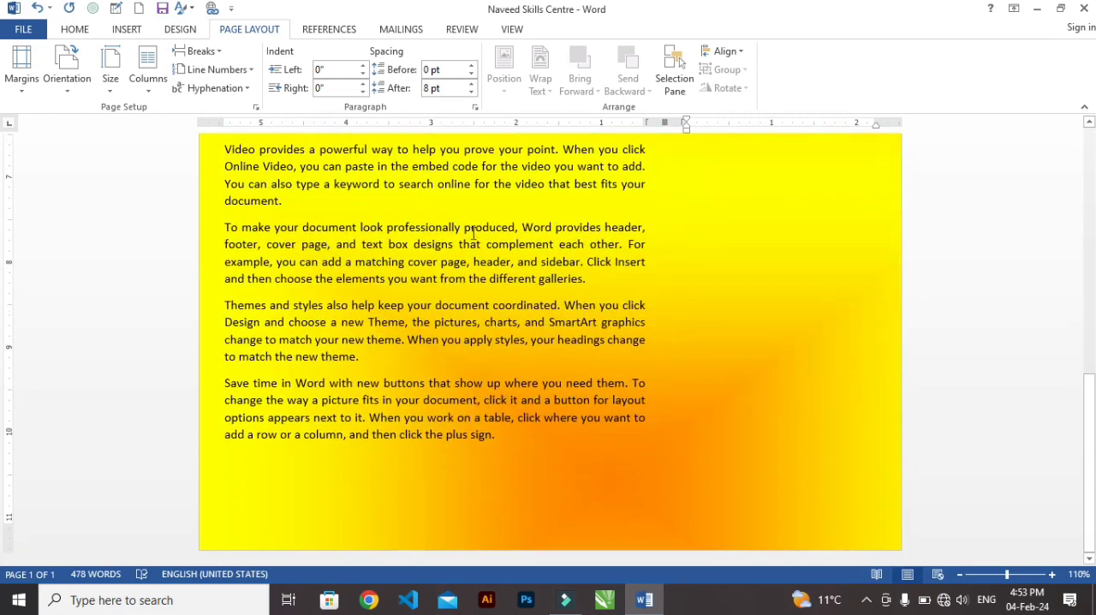
scroll(555, 420, up, 12)
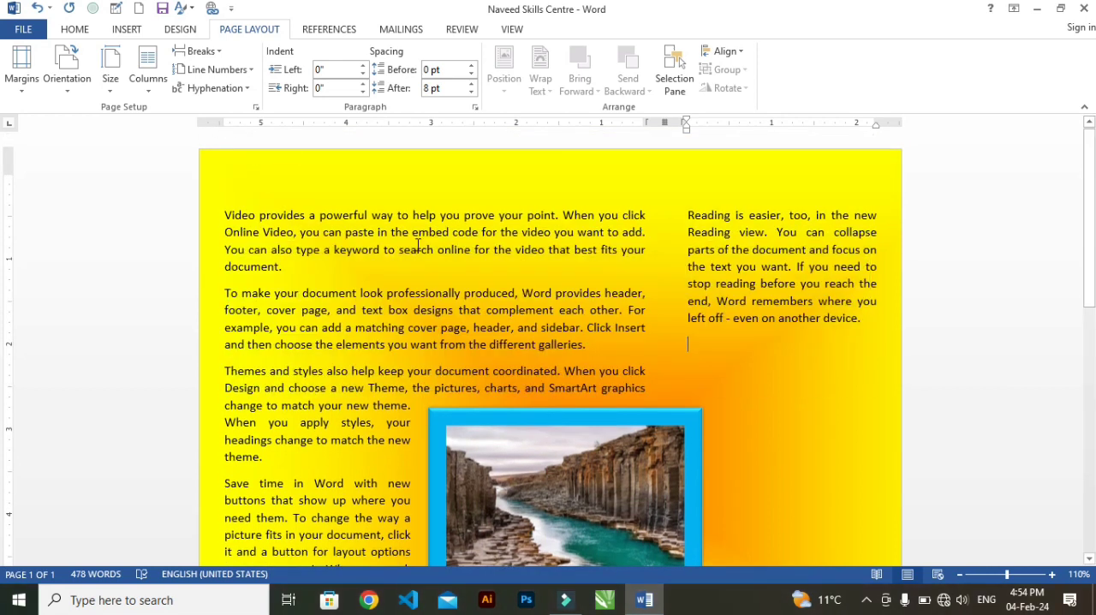
Return the document text to a single column.
click(151, 100)
click(171, 120)
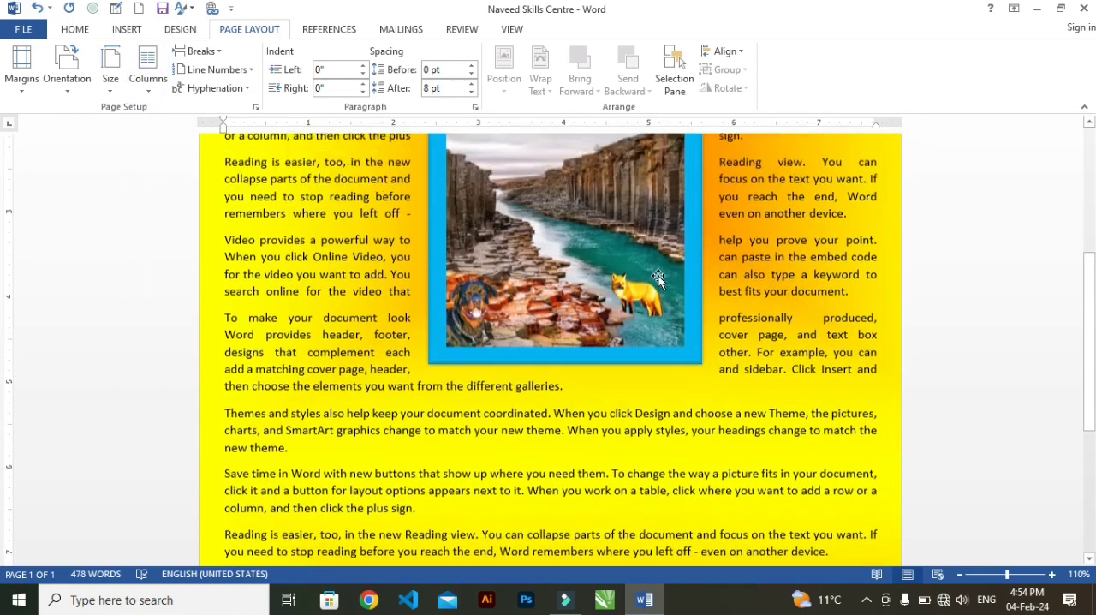
scroll(658, 279, up, 5)
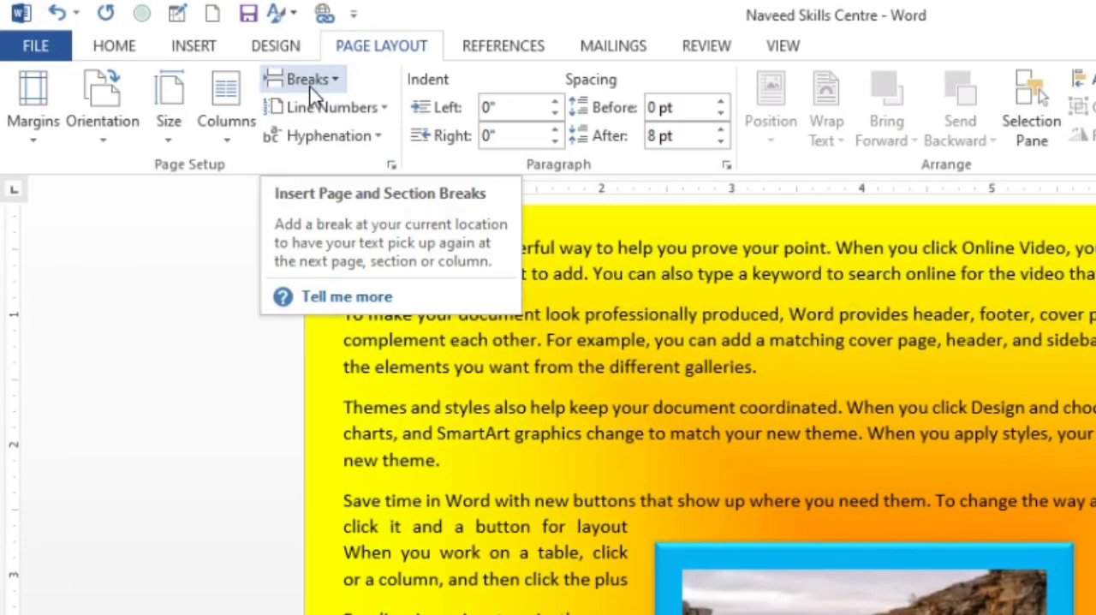
Insert a page break after the paragraph ending "from the different galleries." and delete that break again.
click(193, 47)
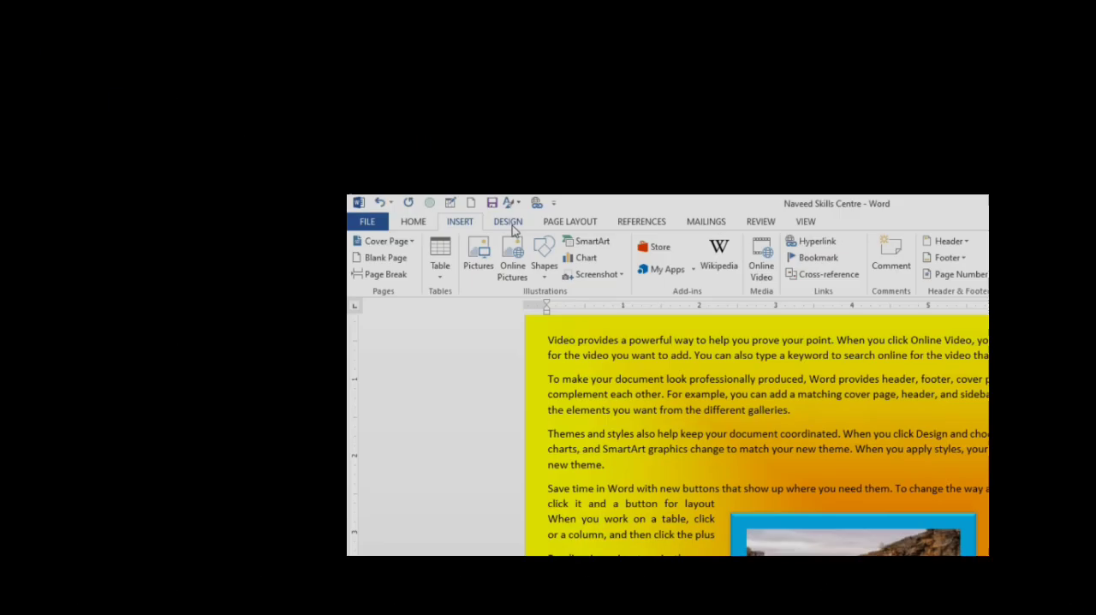
click(396, 47)
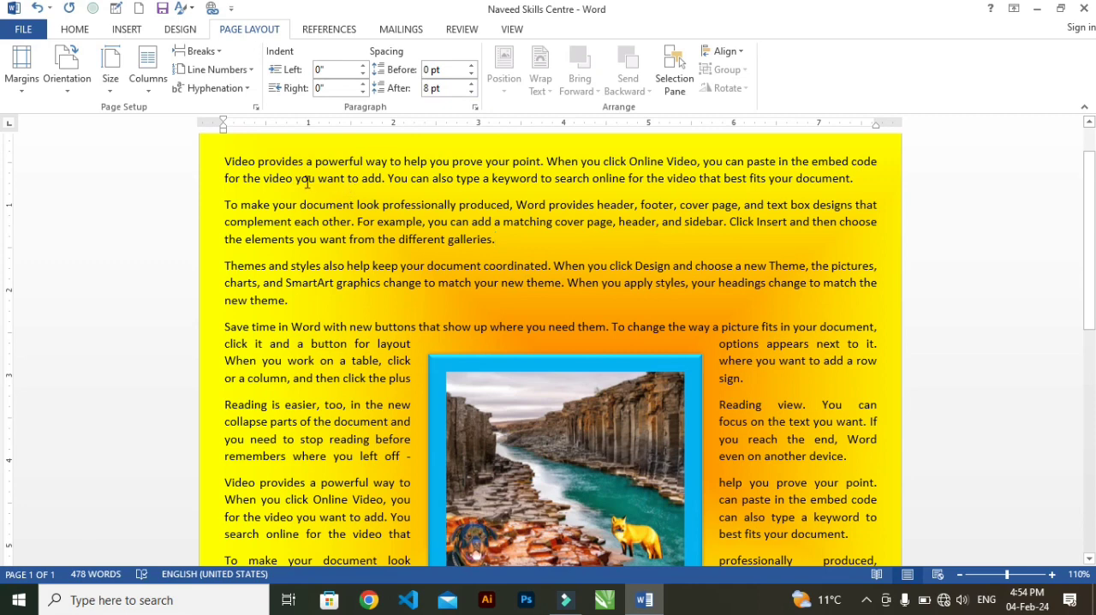
click(198, 52)
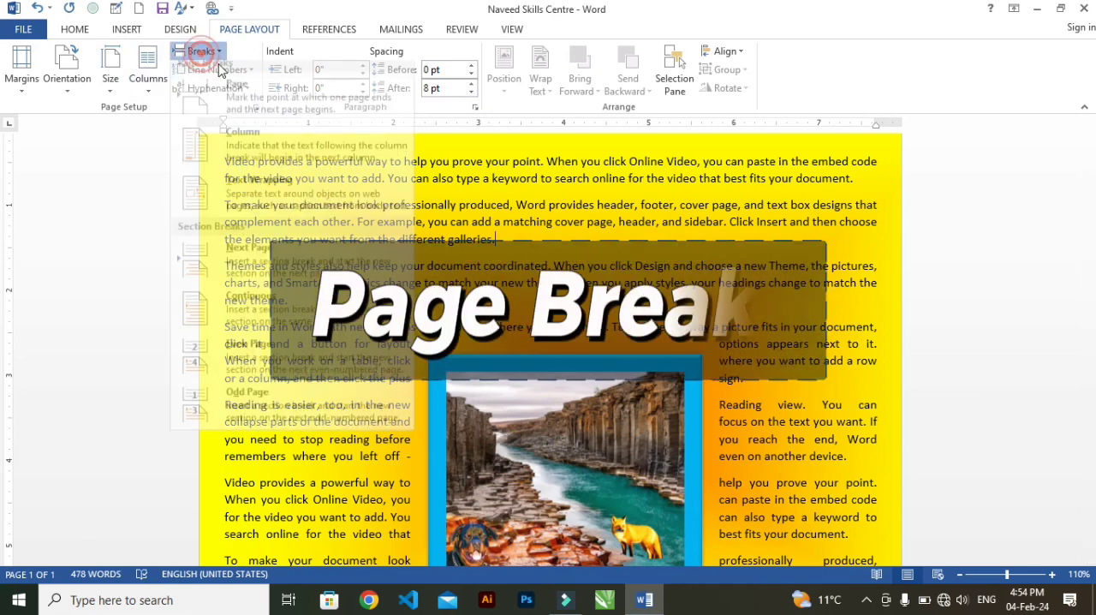
click(259, 109)
scroll(668, 308, down, 10)
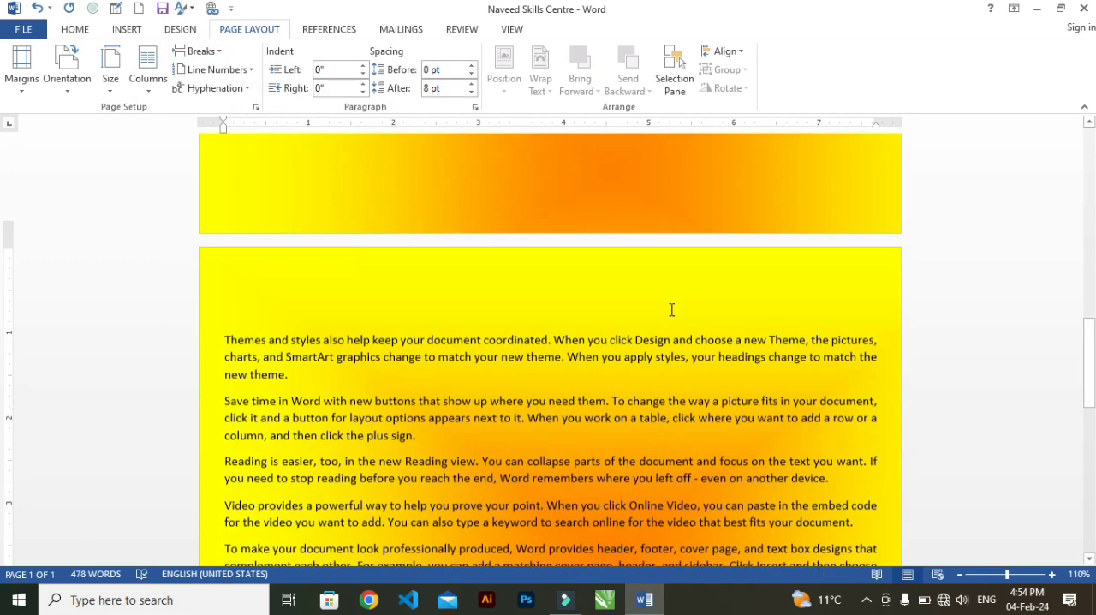
scroll(668, 307, down, 4)
scroll(667, 307, up, 10)
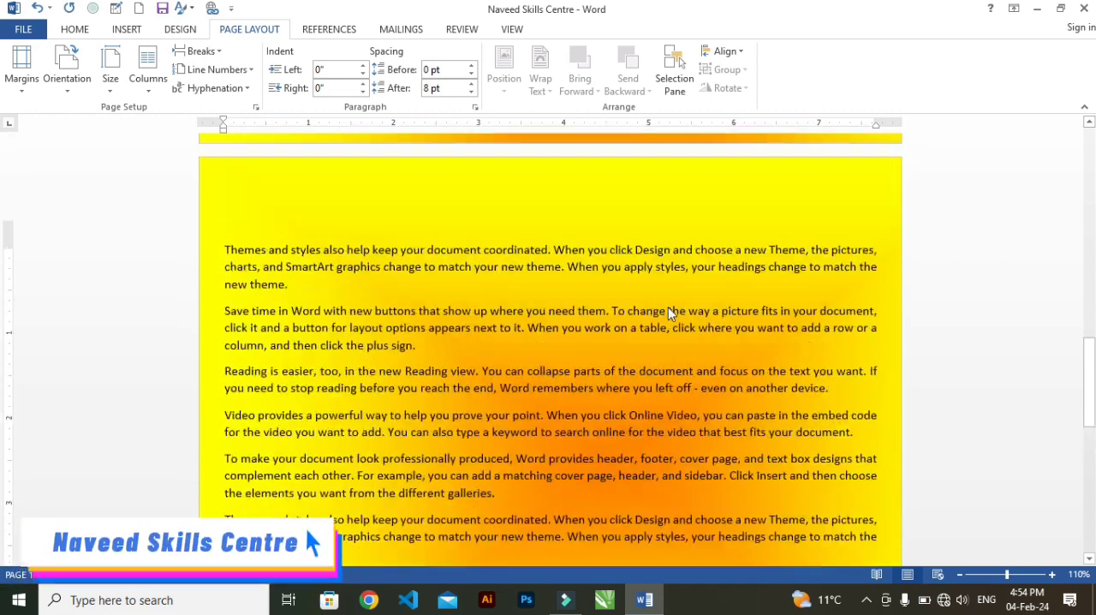
scroll(668, 307, up, 15)
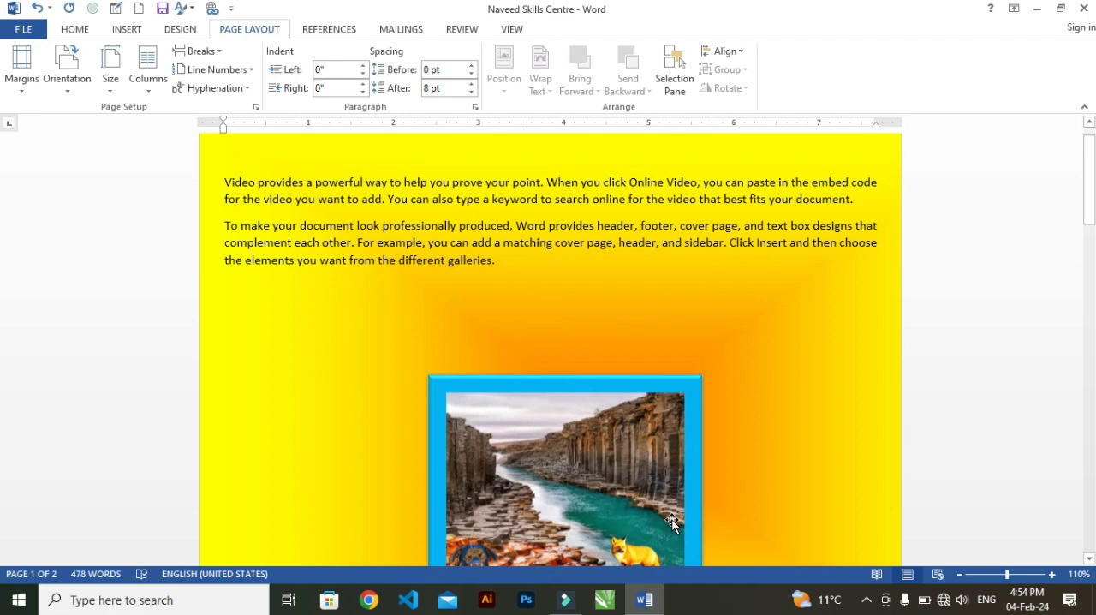
click(668, 258)
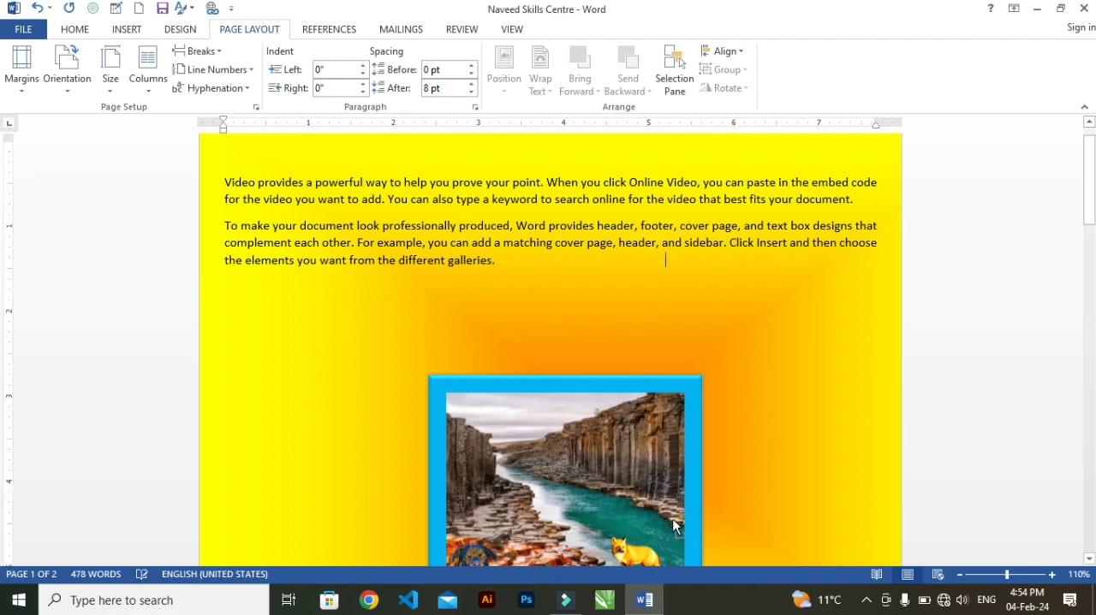
key(Delete)
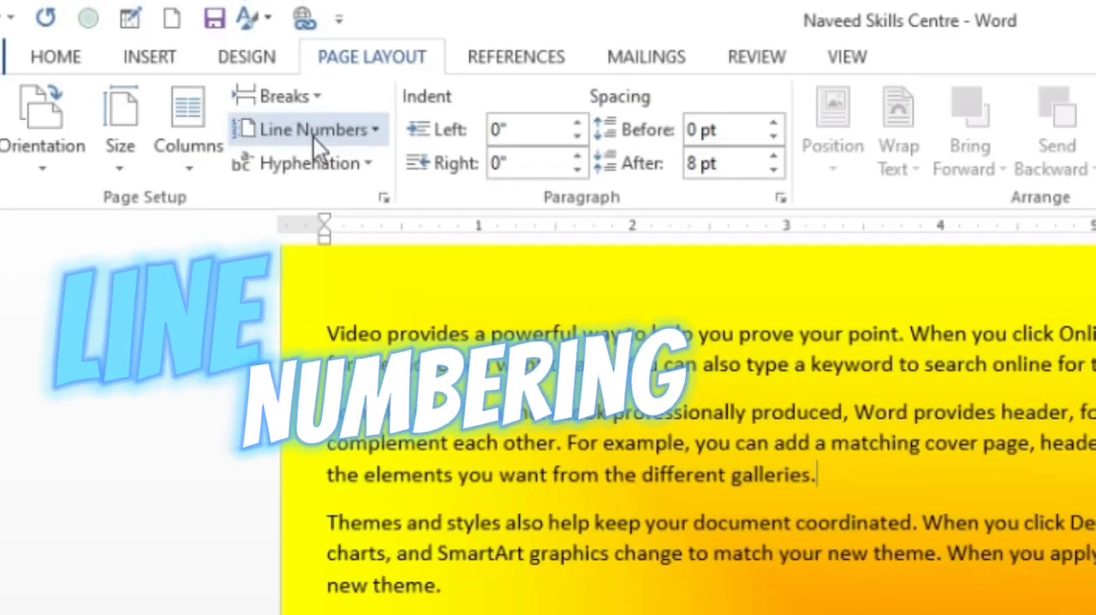
Turn on Continuous line numbering for the document.
click(219, 70)
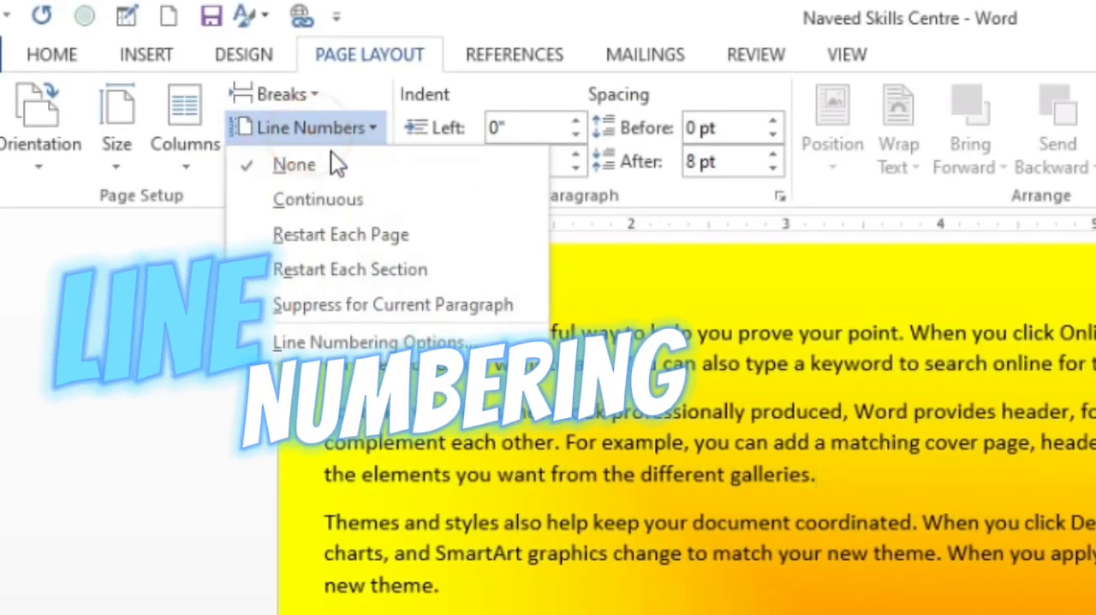
click(326, 201)
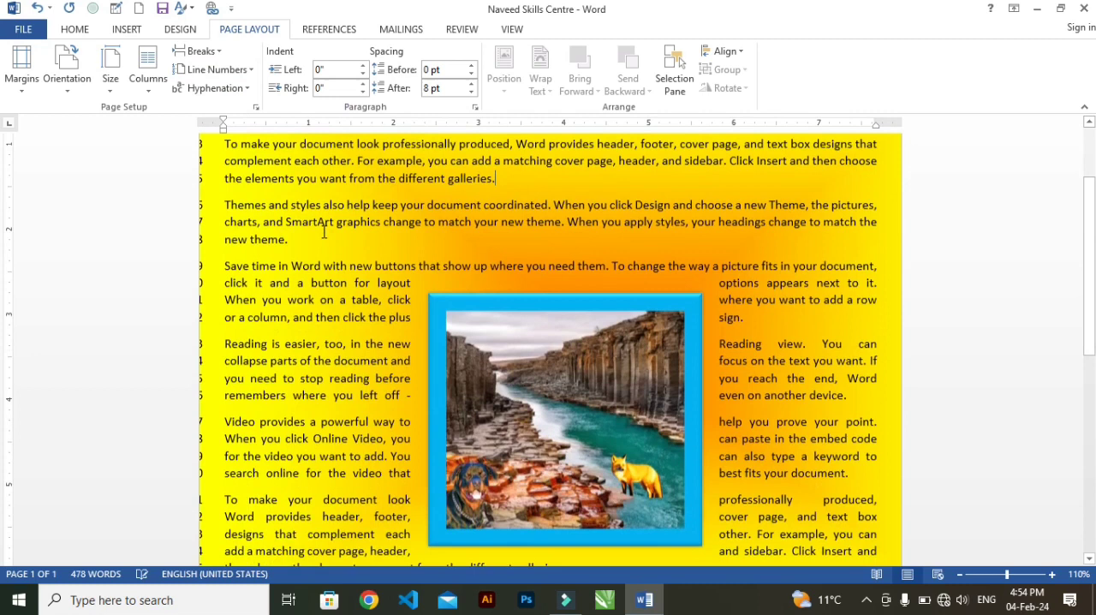
scroll(116, 264, up, 3)
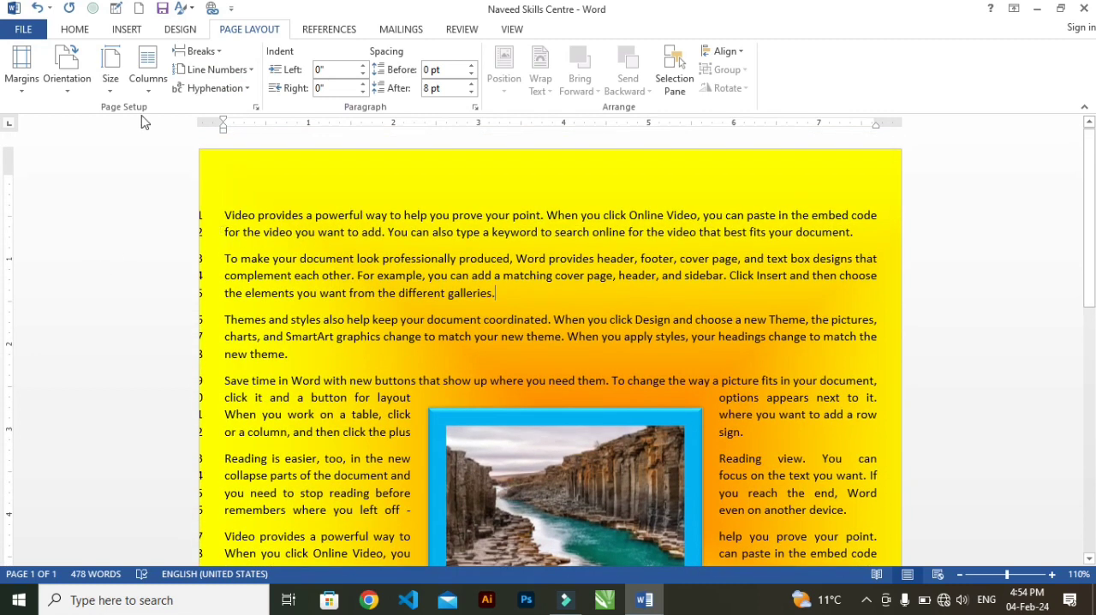
Set the page margins to Normal, with 1" on all four sides.
click(23, 84)
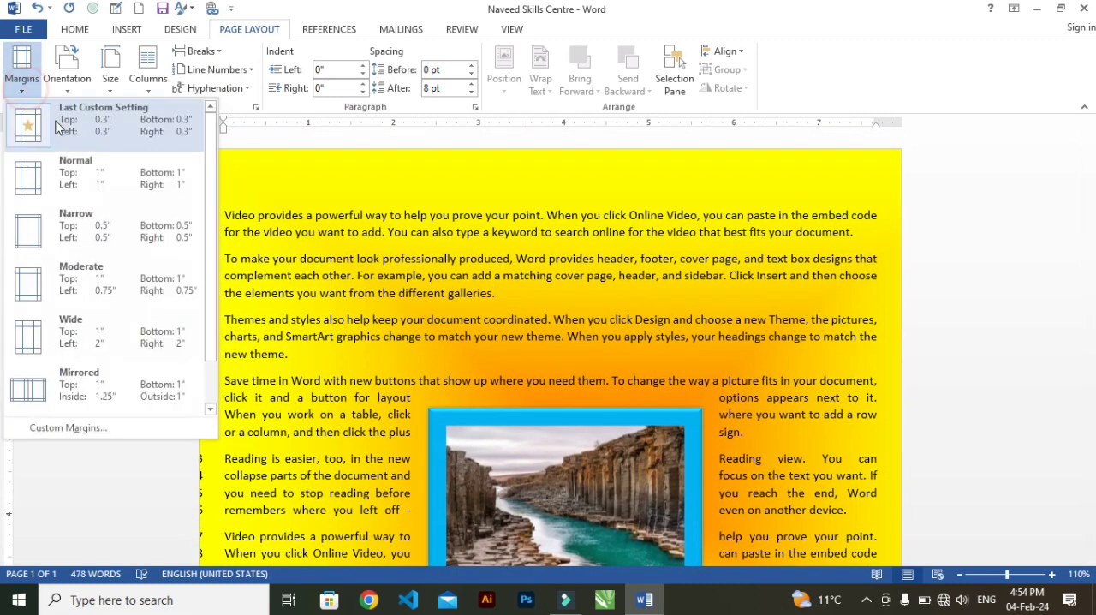
click(68, 177)
scroll(386, 264, down, 5)
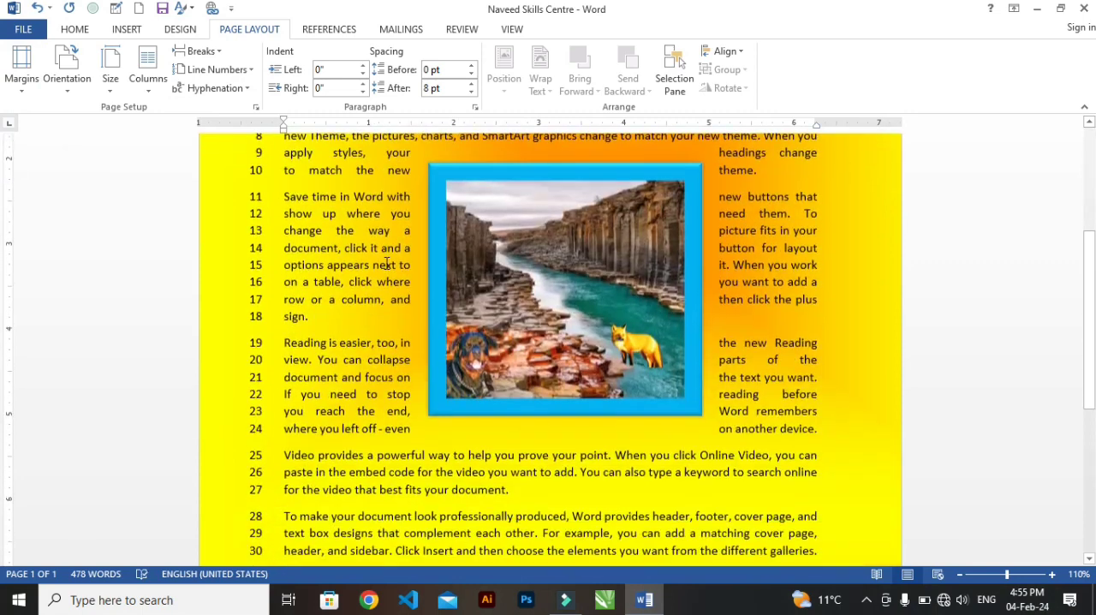
scroll(386, 264, down, 5)
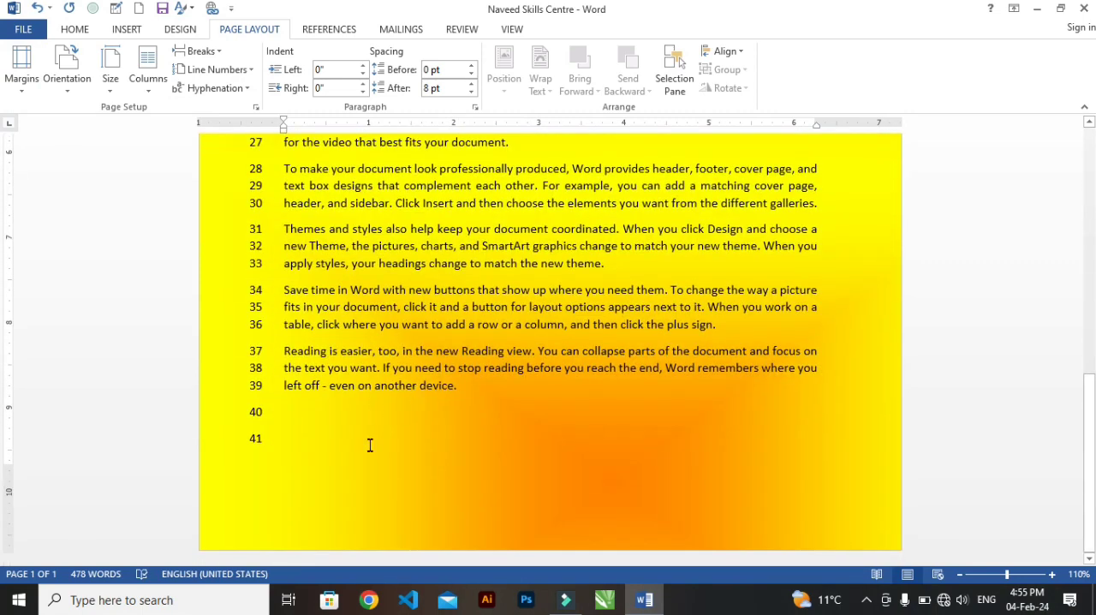
Add empty paragraphs after the last line to extend the document onto a second page, and check the line numbering.
click(478, 438)
key(Return)
scroll(458, 454, down, 2)
key(Return)
key(Return)
scroll(437, 463, down, 3)
scroll(439, 462, up, 6)
scroll(439, 461, up, 6)
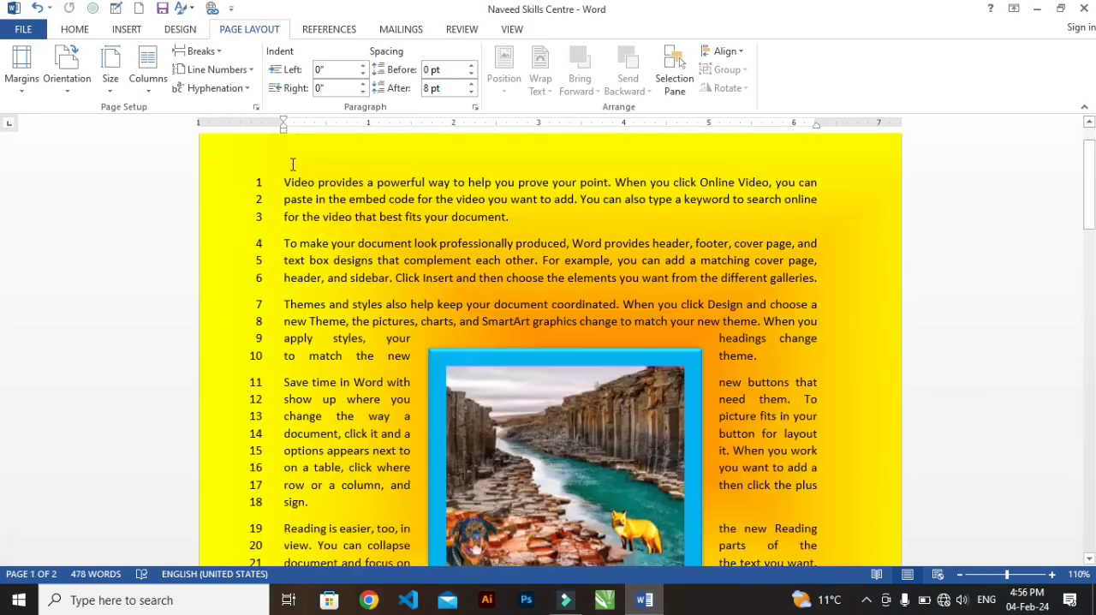
scroll(531, 397, down, 3)
scroll(494, 394, down, 12)
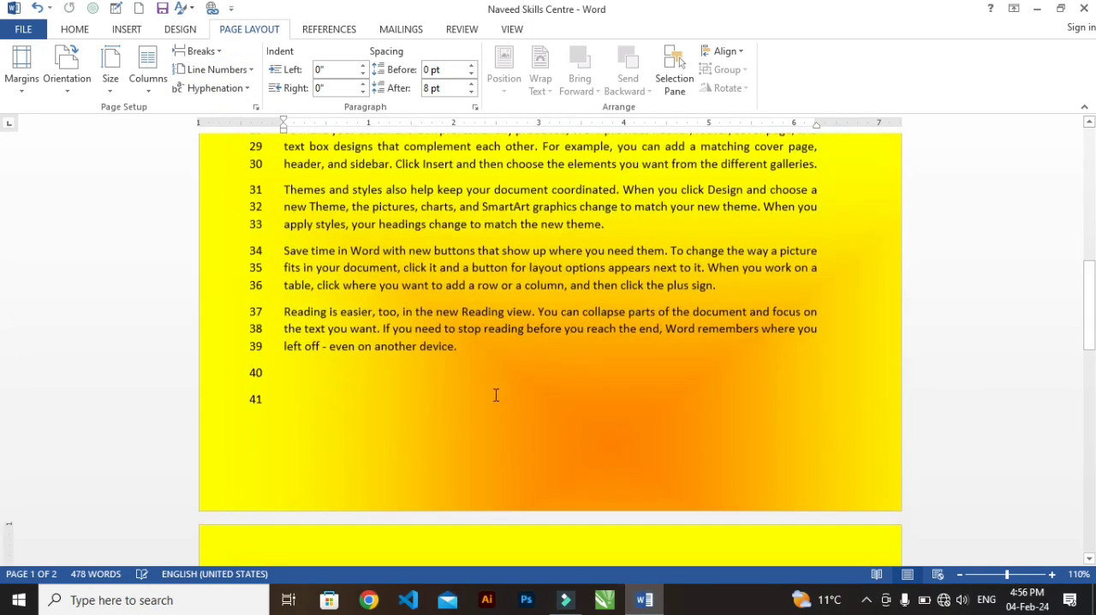
scroll(485, 392, up, 3)
scroll(486, 393, up, 10)
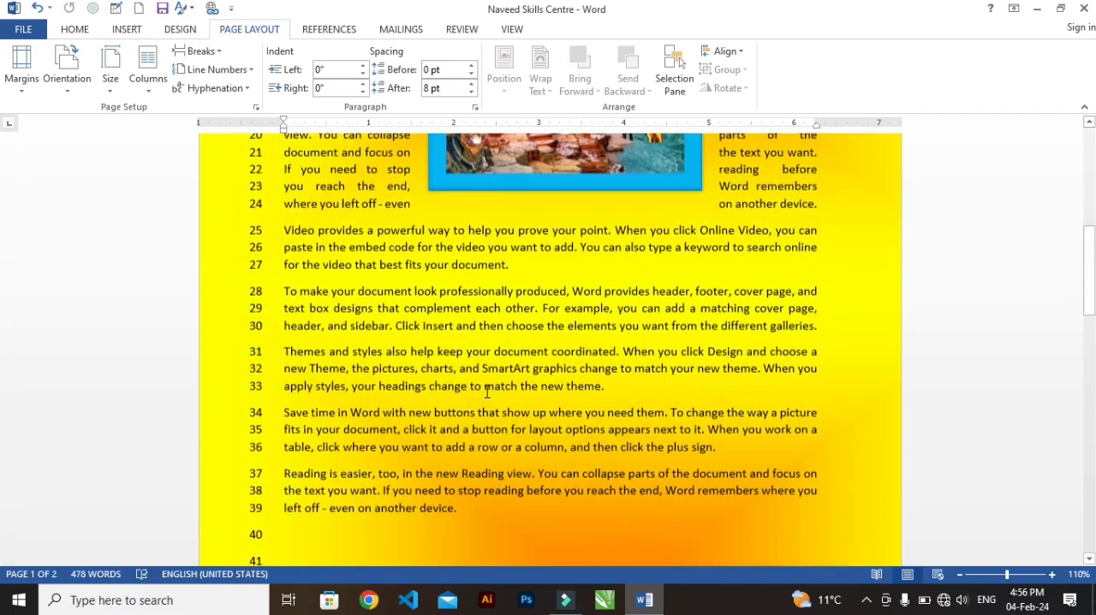
Set the line numbering to Restart Each Page and check the numbers across both pages.
click(218, 70)
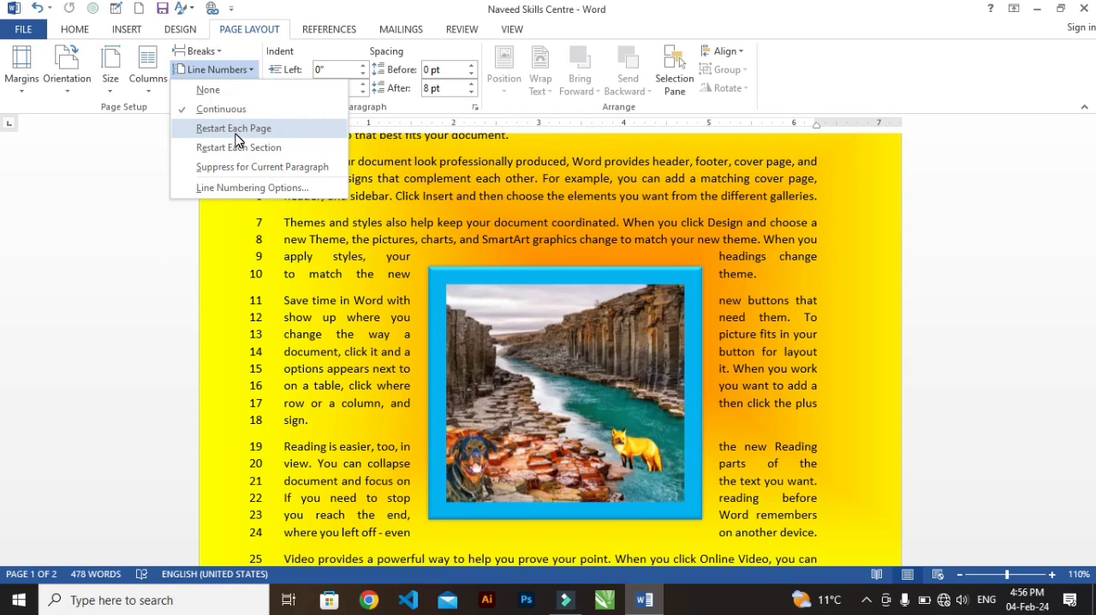
click(237, 129)
scroll(419, 310, down, 10)
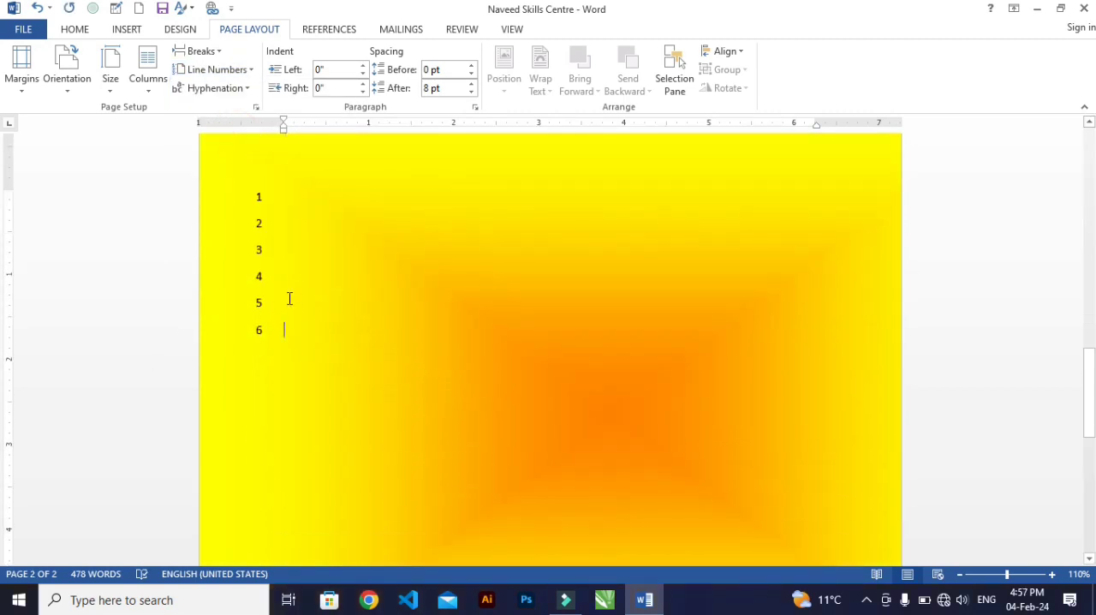
scroll(290, 298, up, 10)
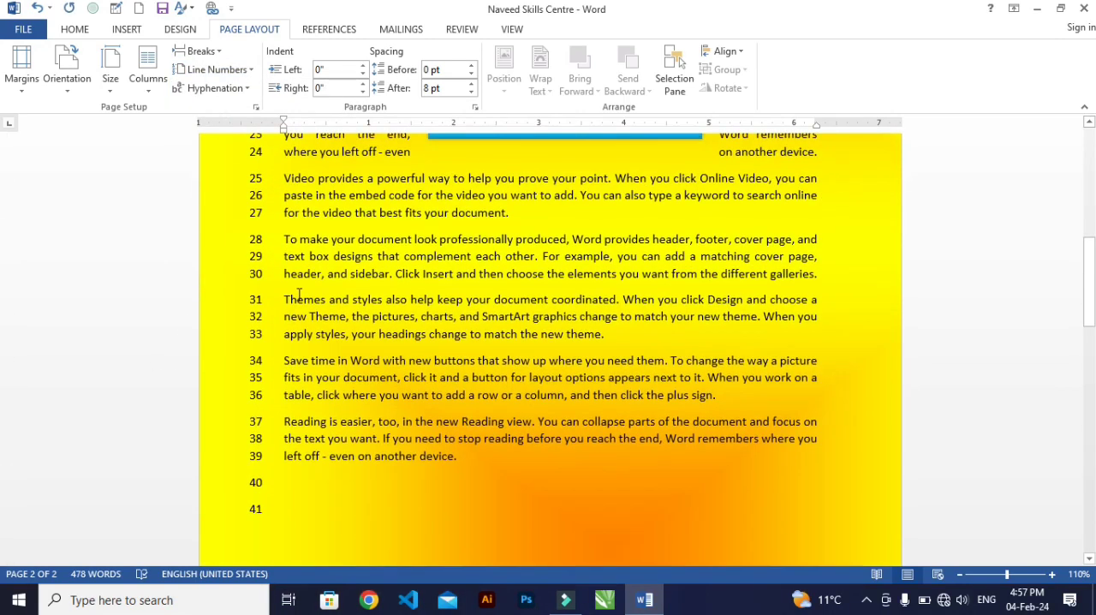
scroll(299, 294, down, 10)
scroll(299, 293, up, 4)
scroll(309, 263, down, 10)
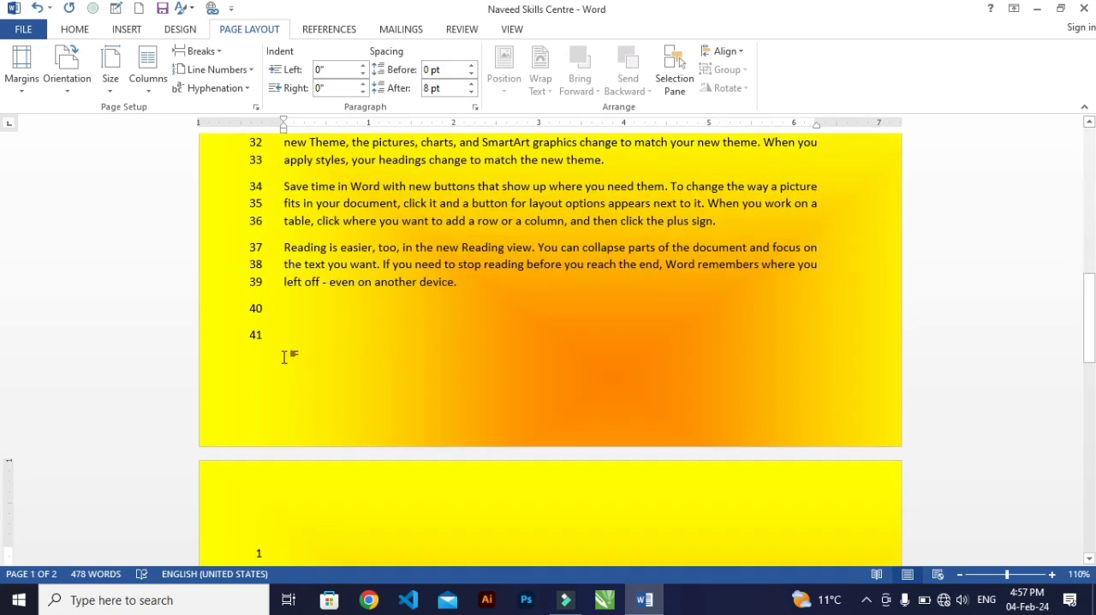
scroll(299, 397, down, 5)
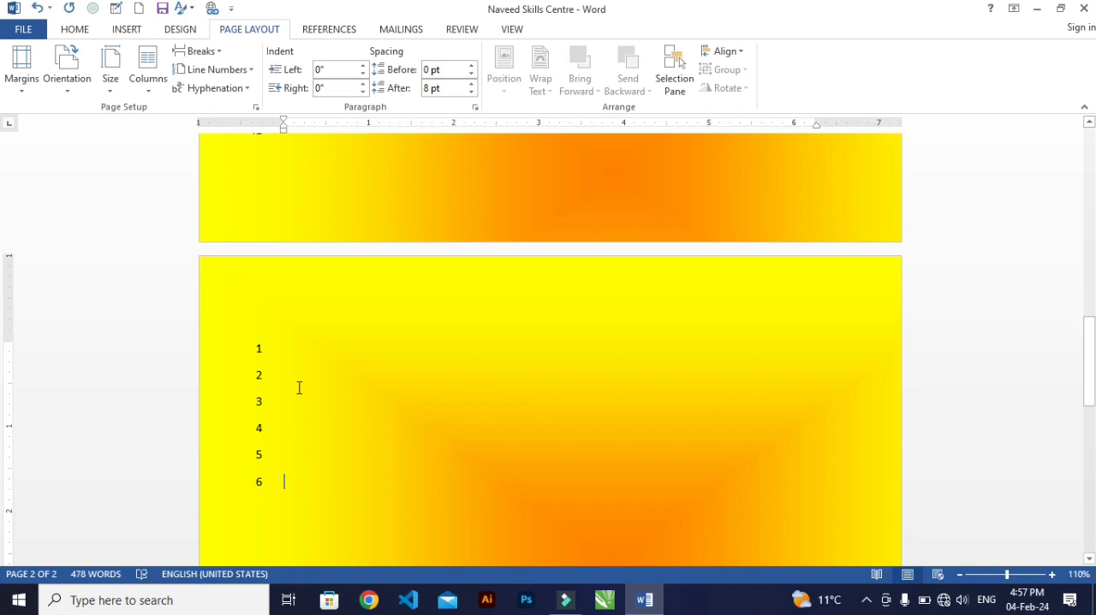
scroll(282, 308, up, 10)
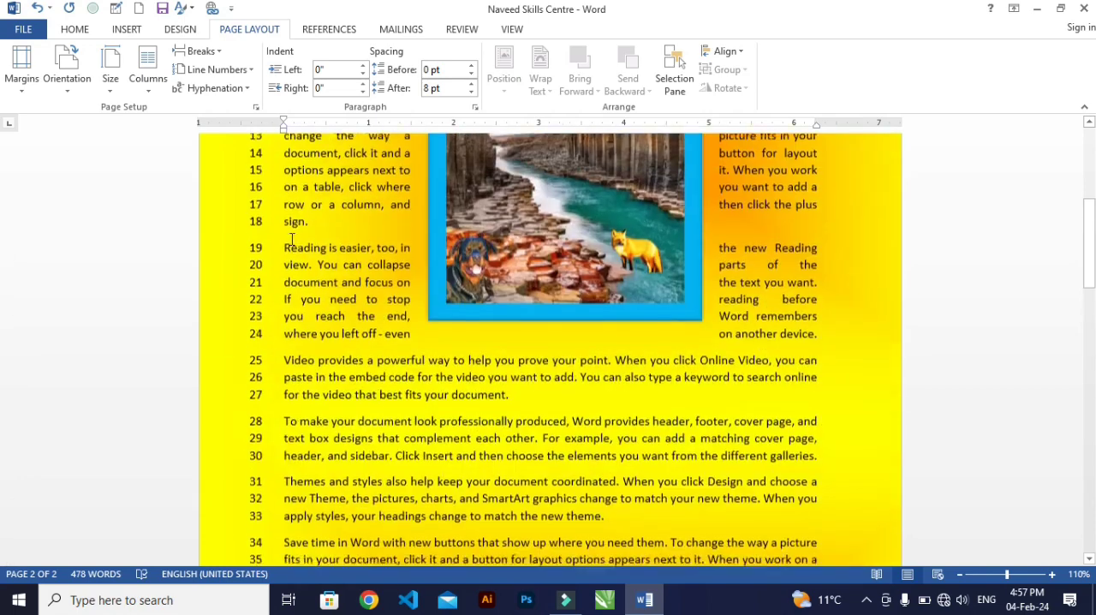
Change the line numbering to Restart Each Section and review the numbers through the document.
click(222, 78)
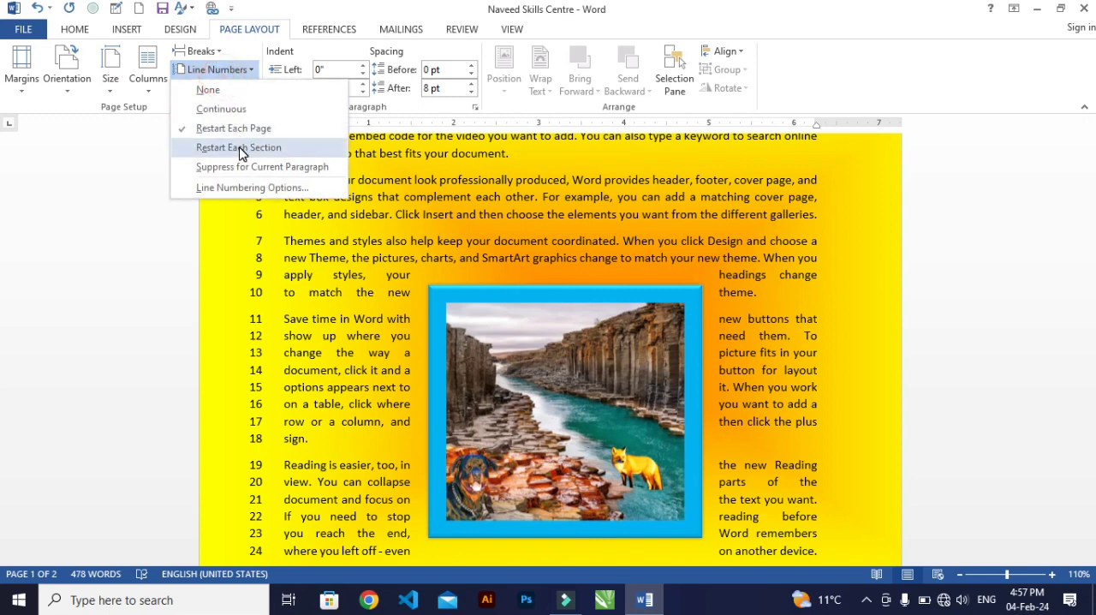
click(241, 153)
scroll(377, 179, up, 5)
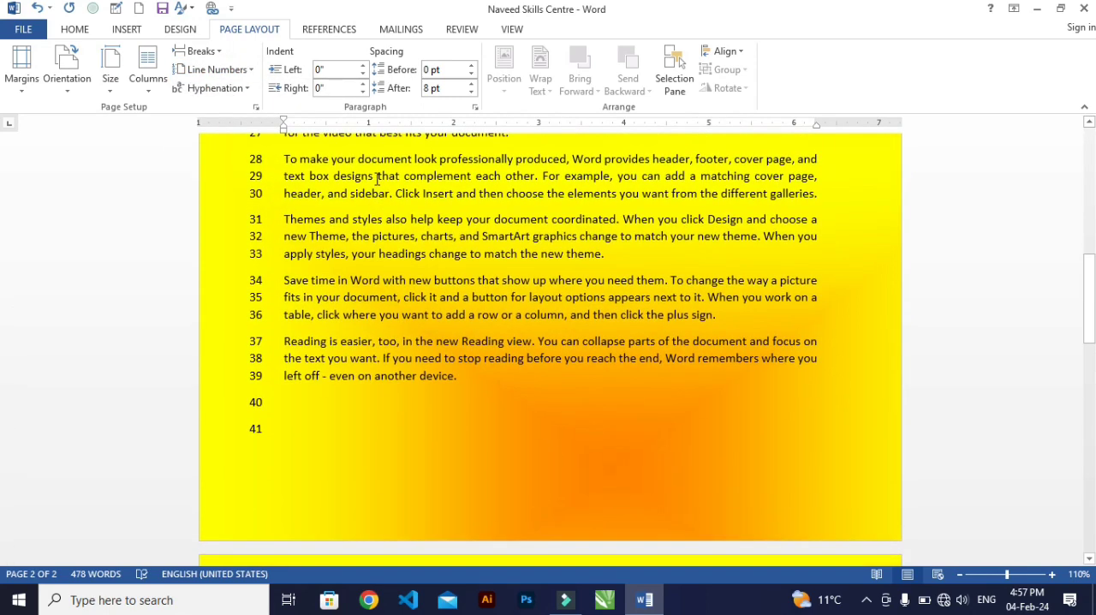
scroll(376, 179, up, 10)
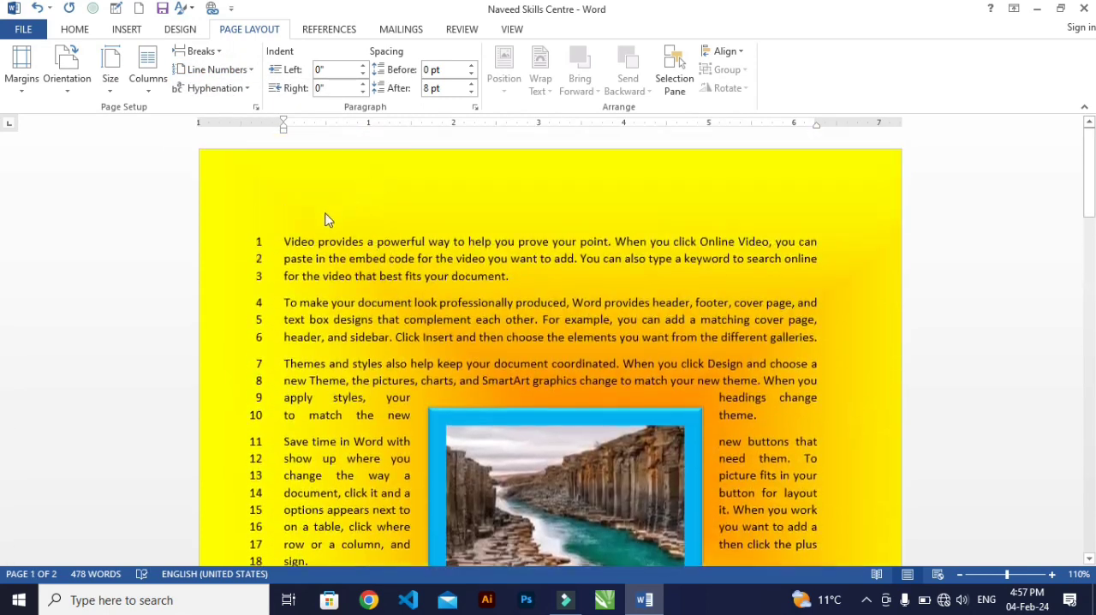
Suppress line numbers for the paragraph above the picture that begins "To make your document look professionally produced".
click(226, 72)
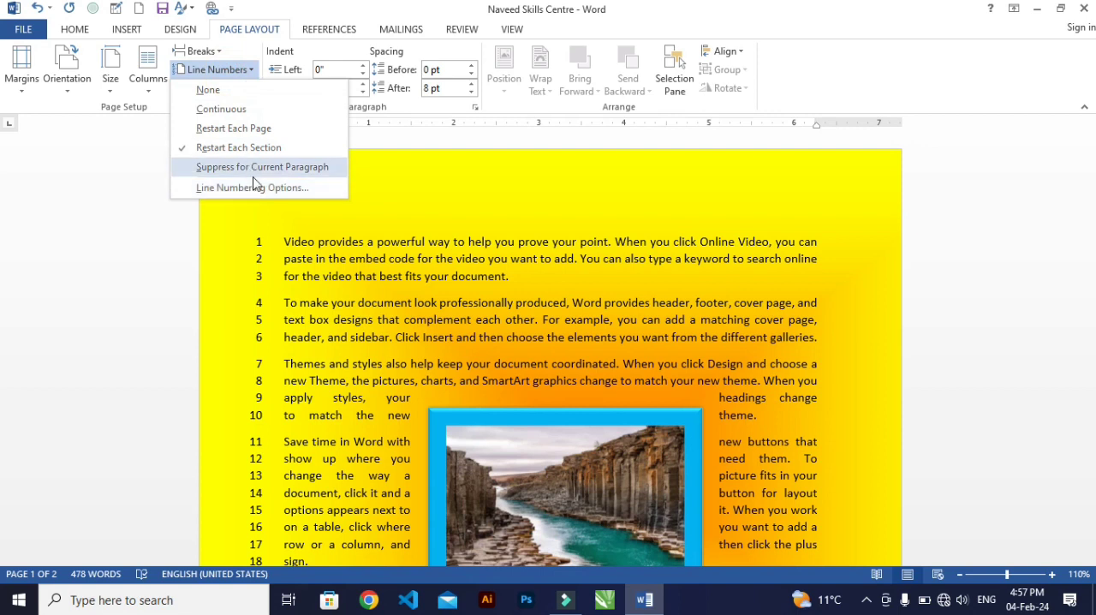
click(309, 277)
scroll(289, 303, down, 1)
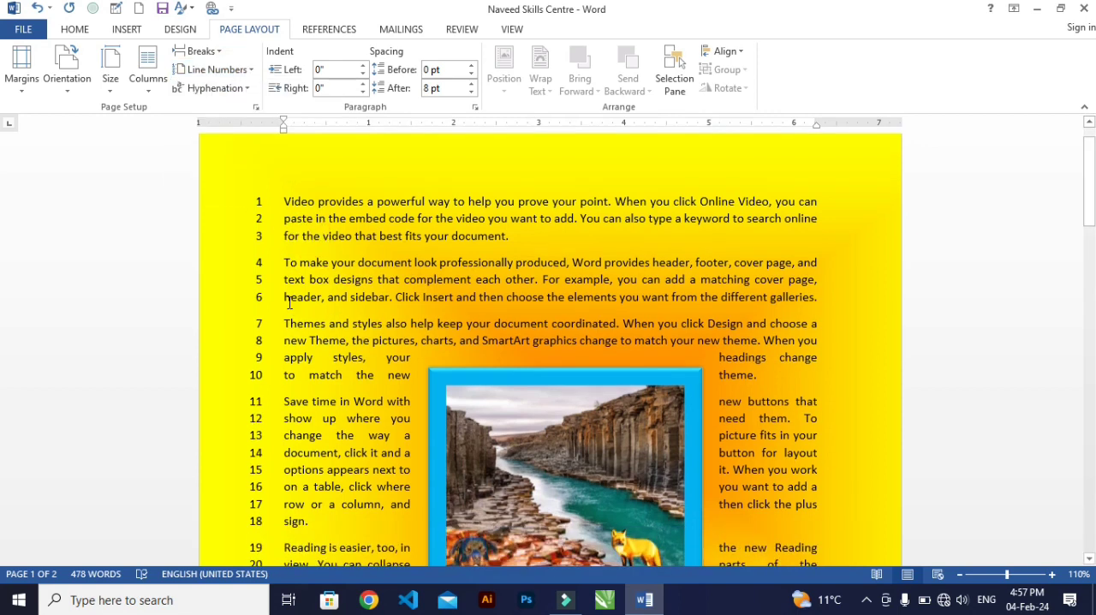
drag(292, 264, 820, 297)
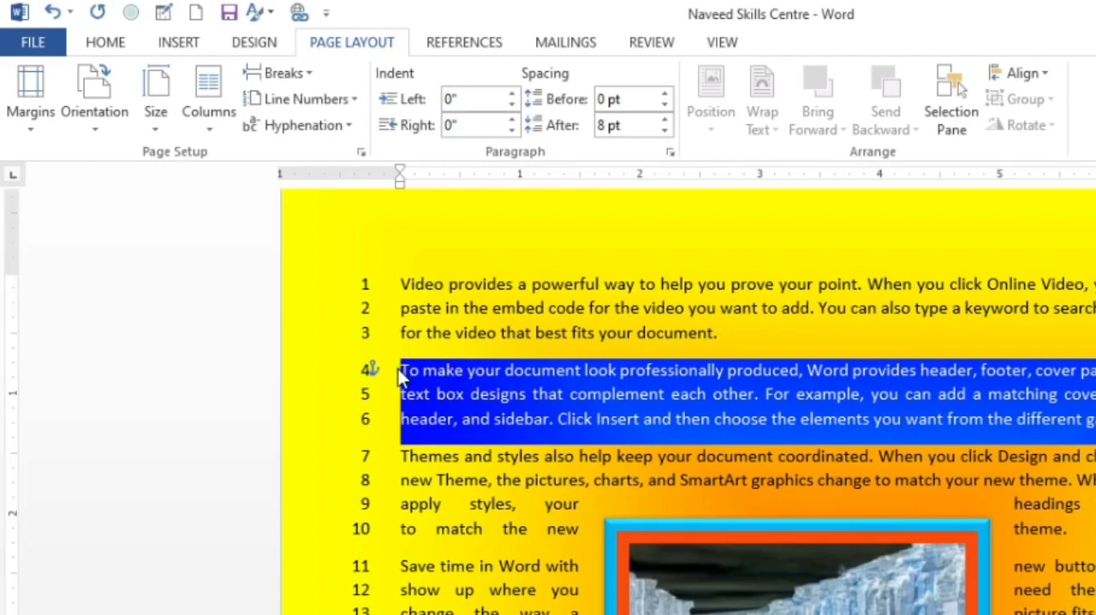
click(288, 102)
click(365, 243)
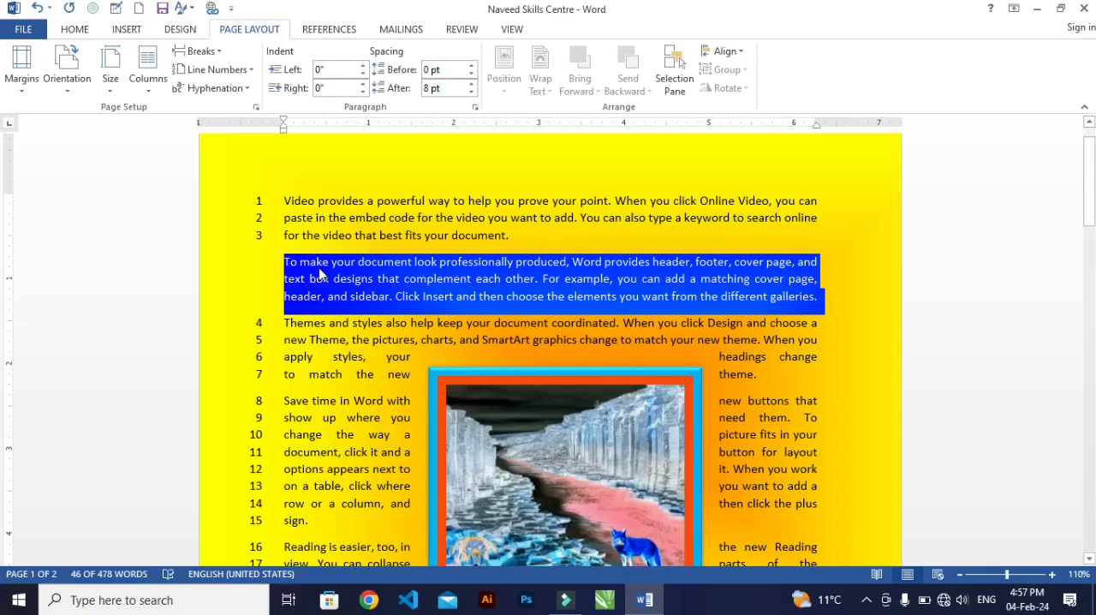
Suppress line numbers for the repeated "To make your document look professionally produced" paragraph below the picture.
scroll(314, 274, down, 9)
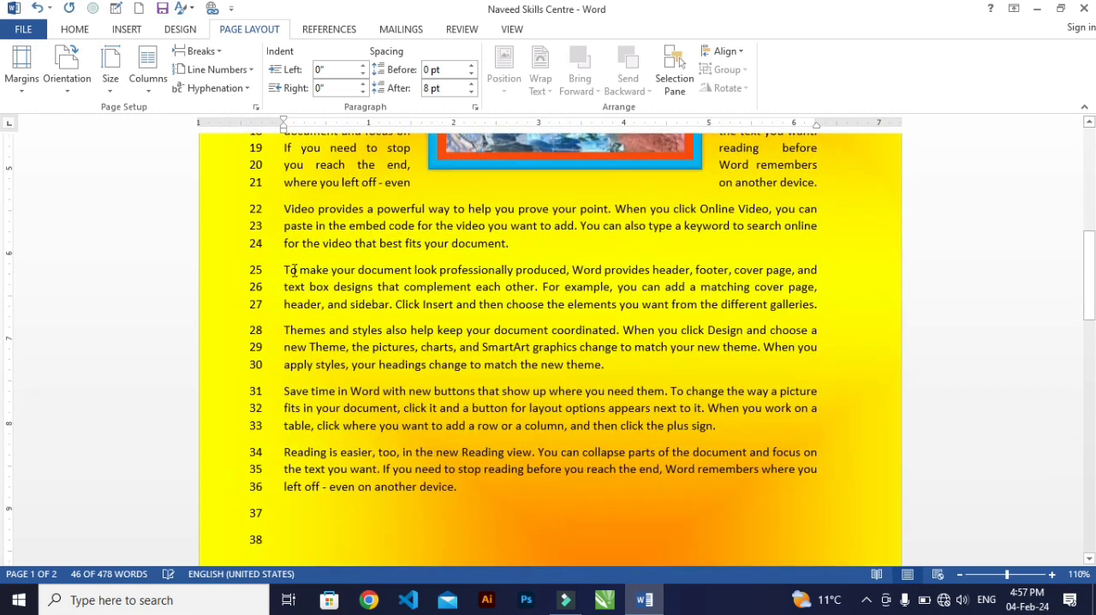
drag(284, 272, 846, 305)
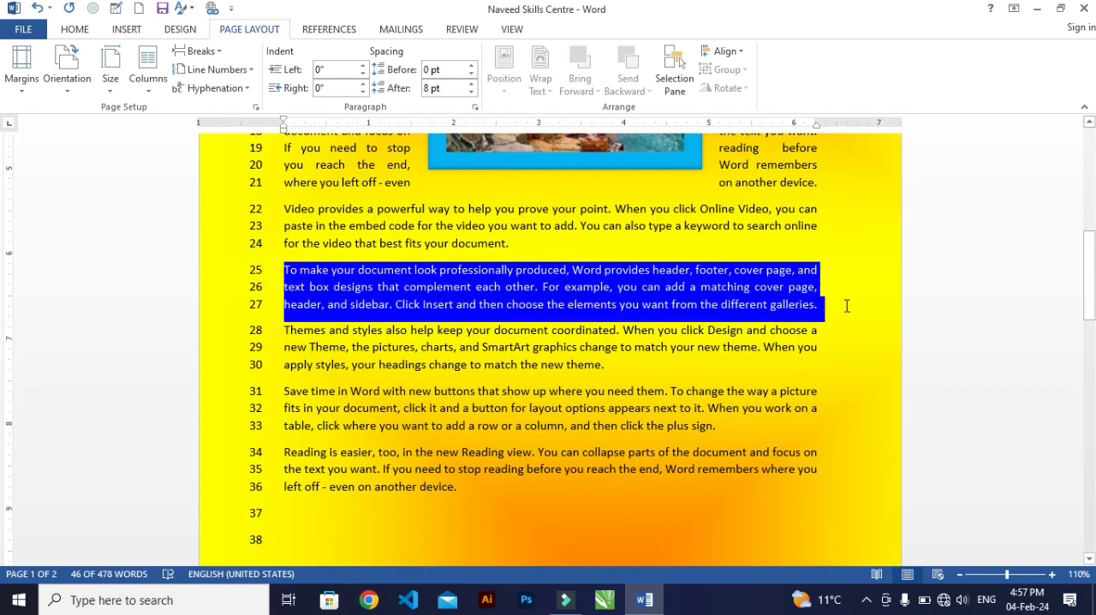
click(219, 72)
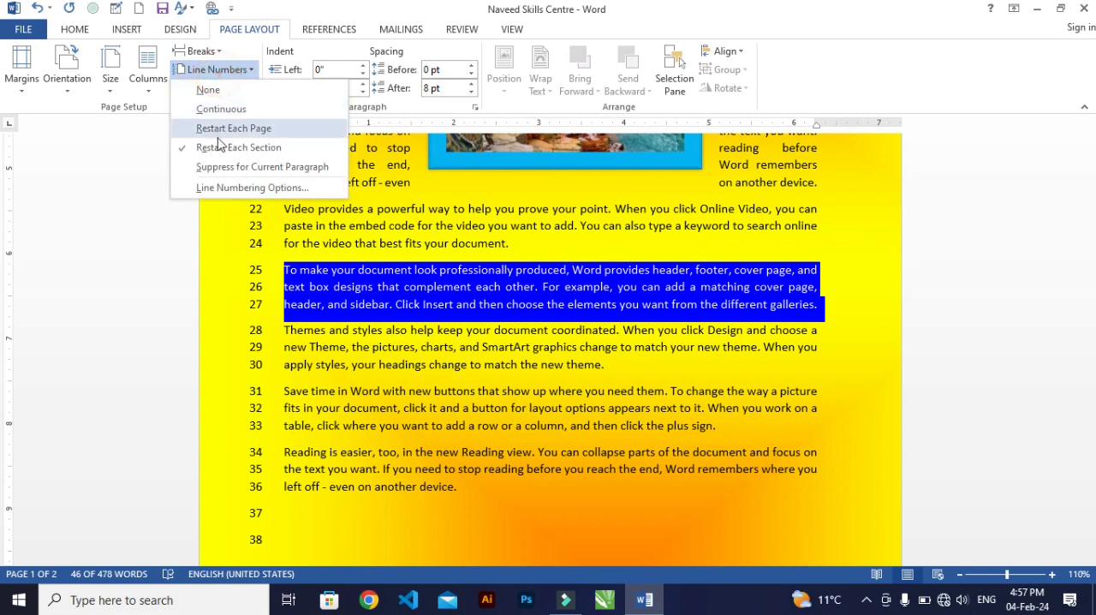
click(226, 169)
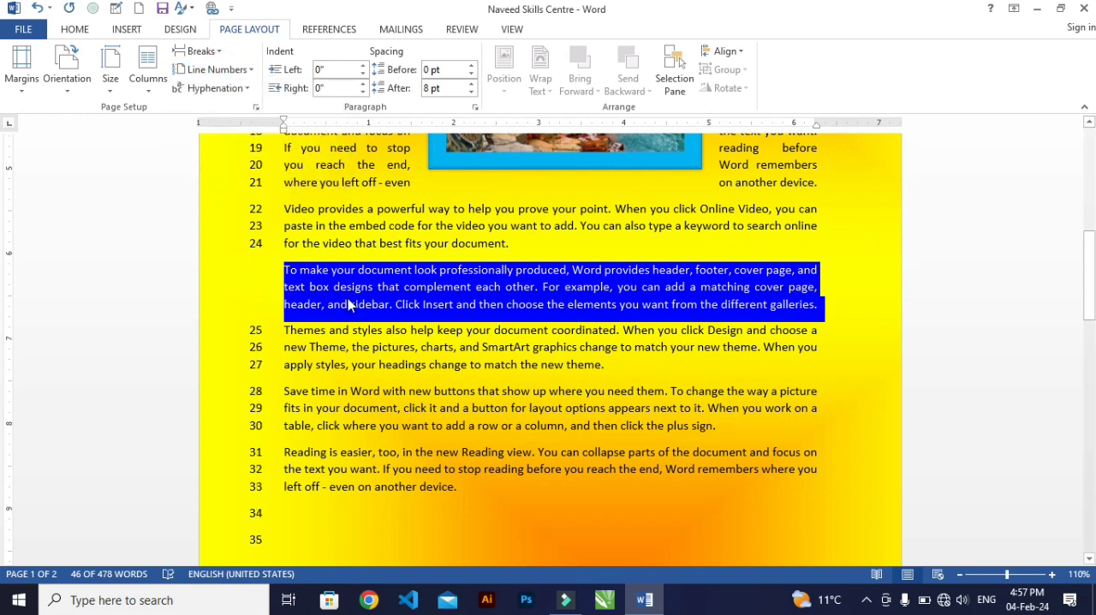
click(365, 345)
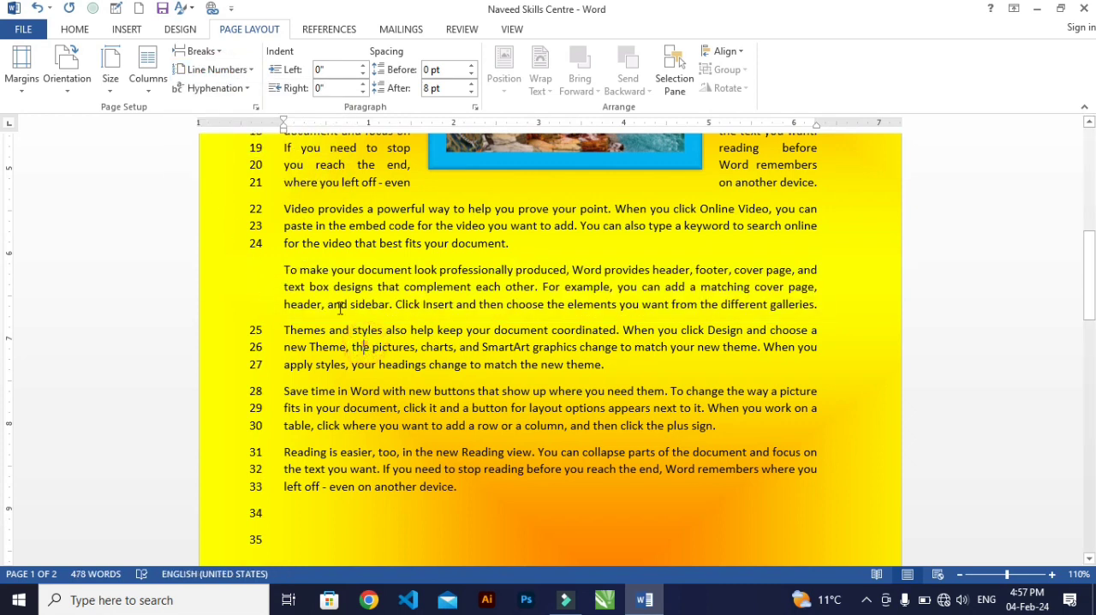
Open the Line Numbering Options and review the margins, paper and layout settings of Page Setup.
click(216, 69)
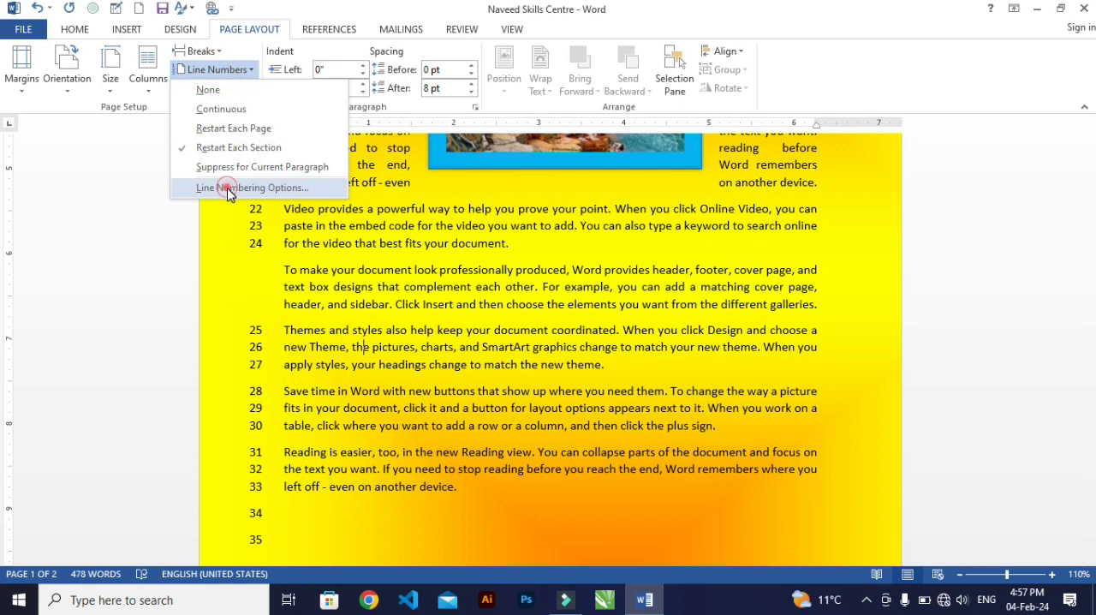
click(228, 188)
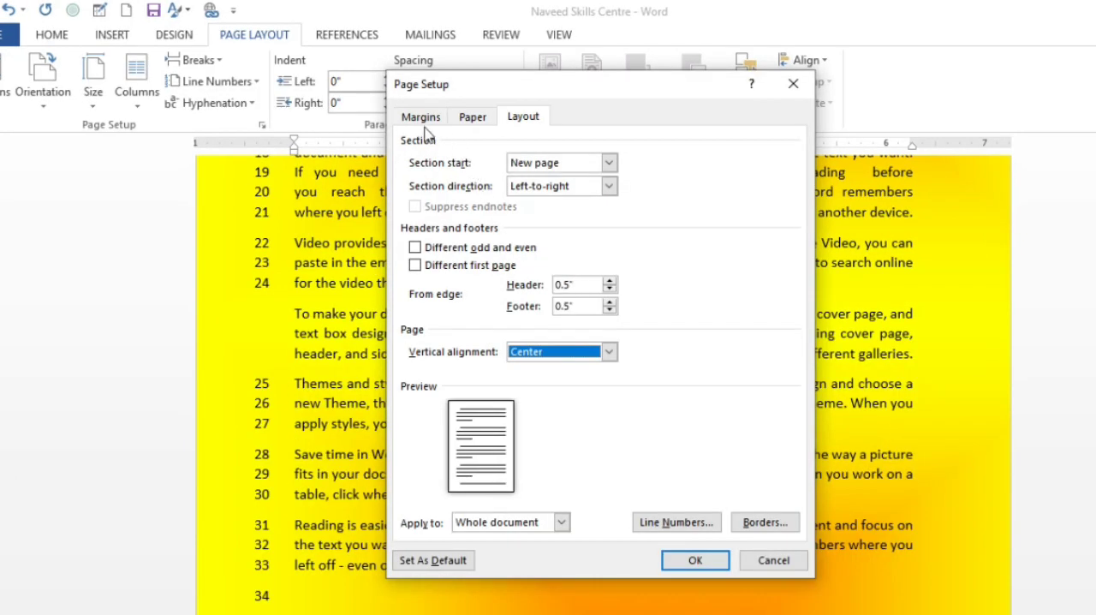
click(421, 118)
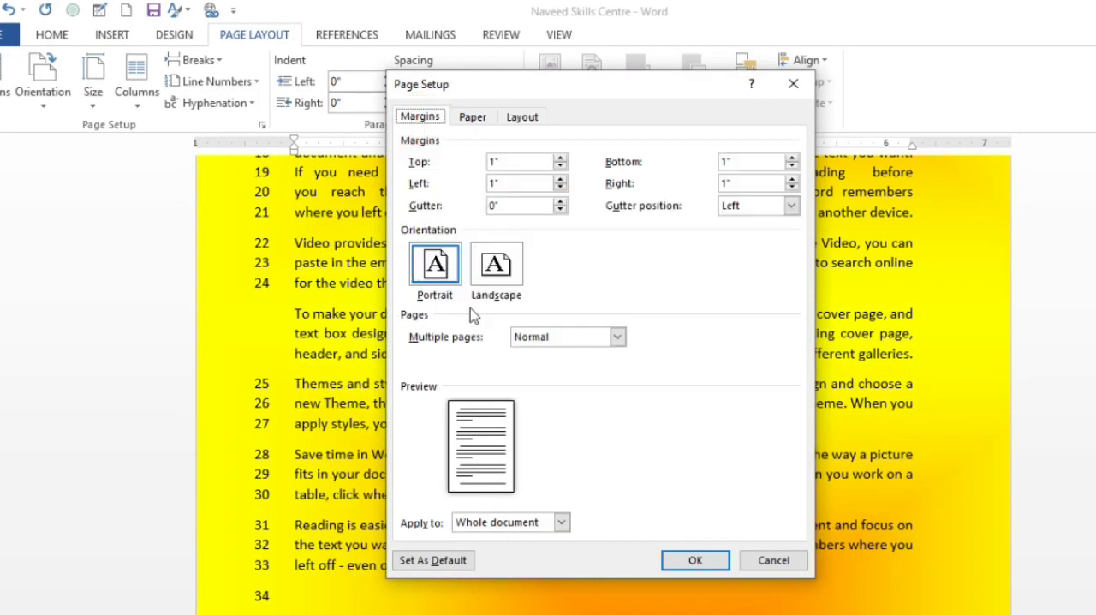
click(474, 120)
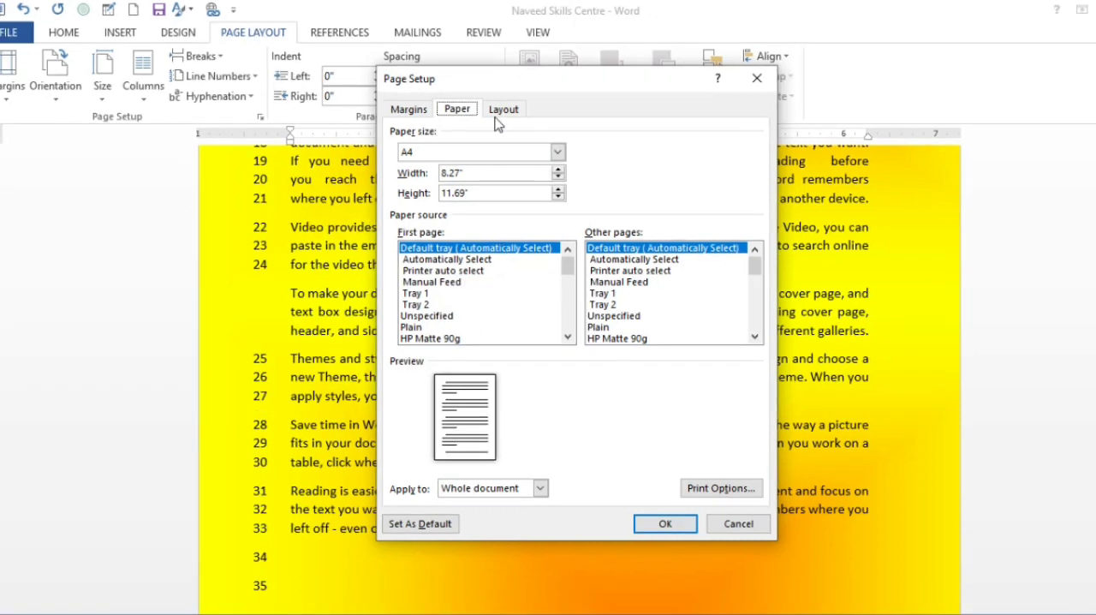
click(521, 117)
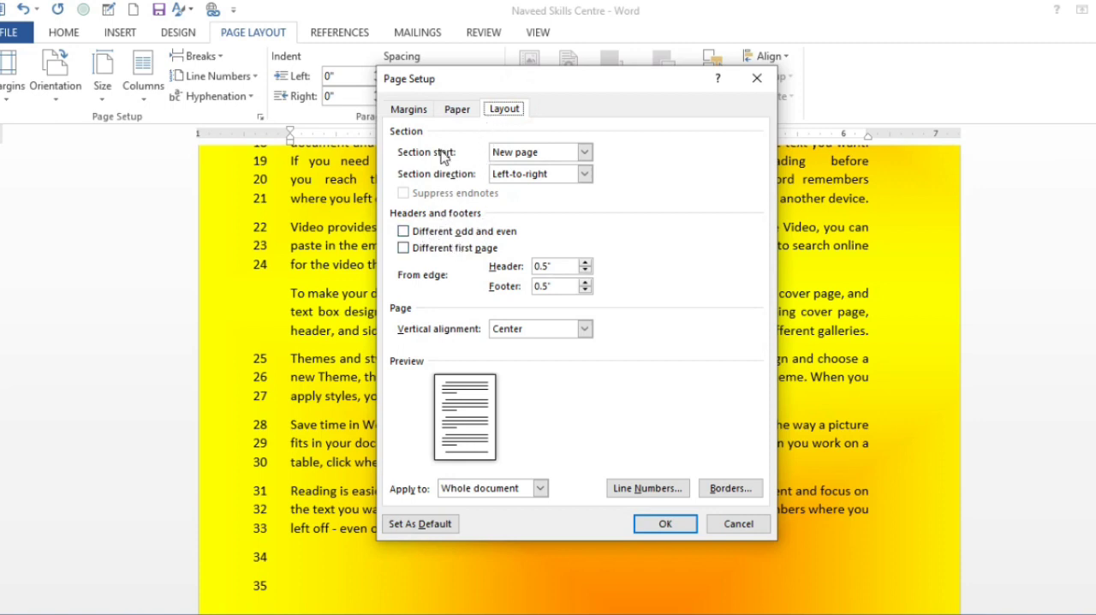
drag(469, 87, 437, 107)
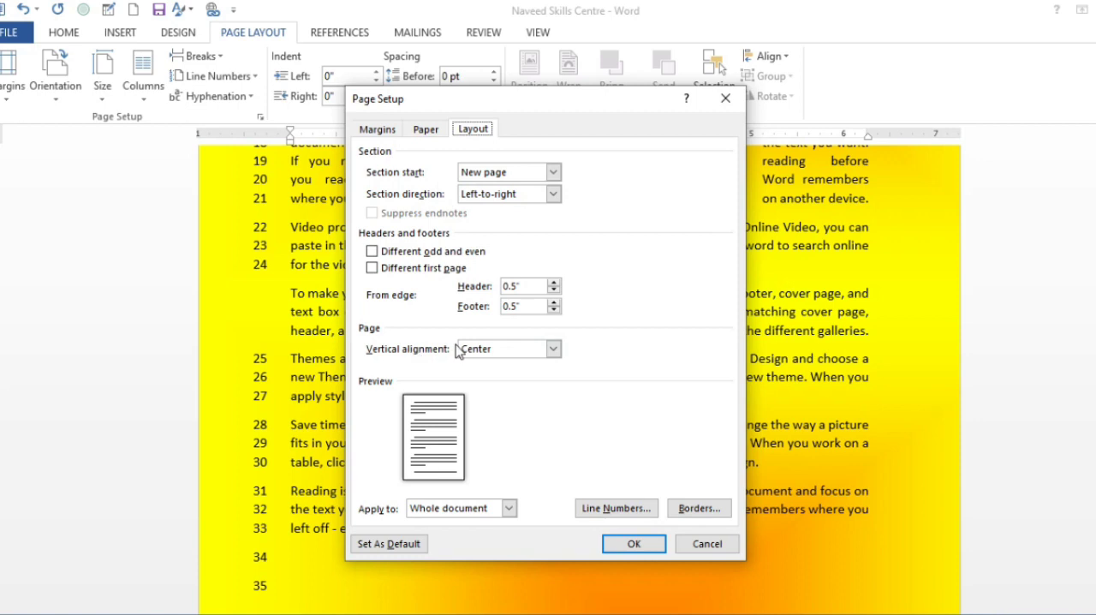
Examine the page border art and shading options, try a 5% shading pattern style, and cancel the border settings.
click(698, 507)
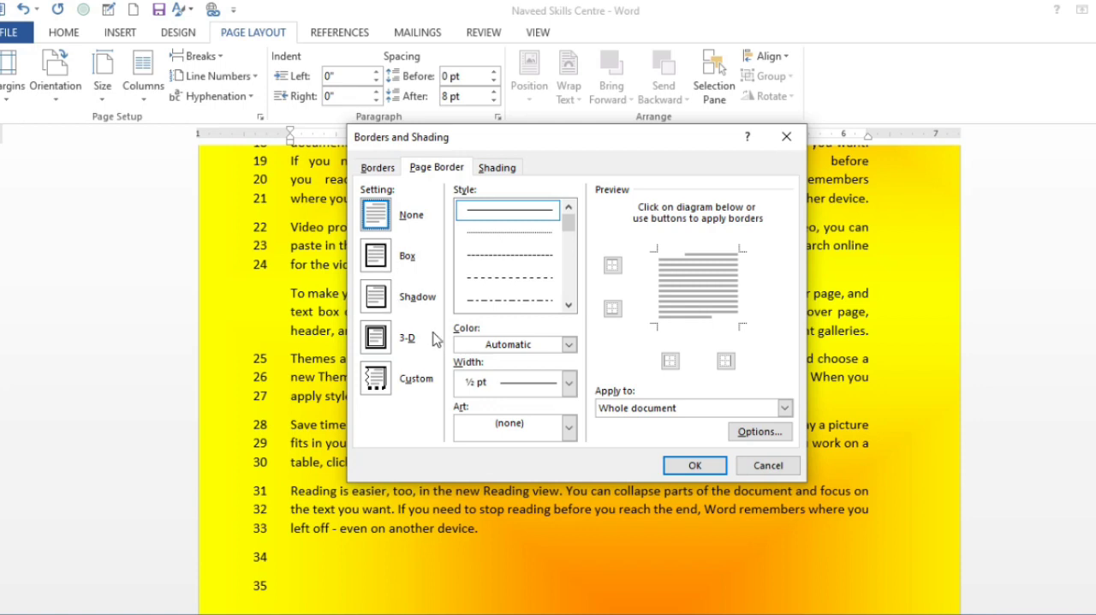
click(570, 430)
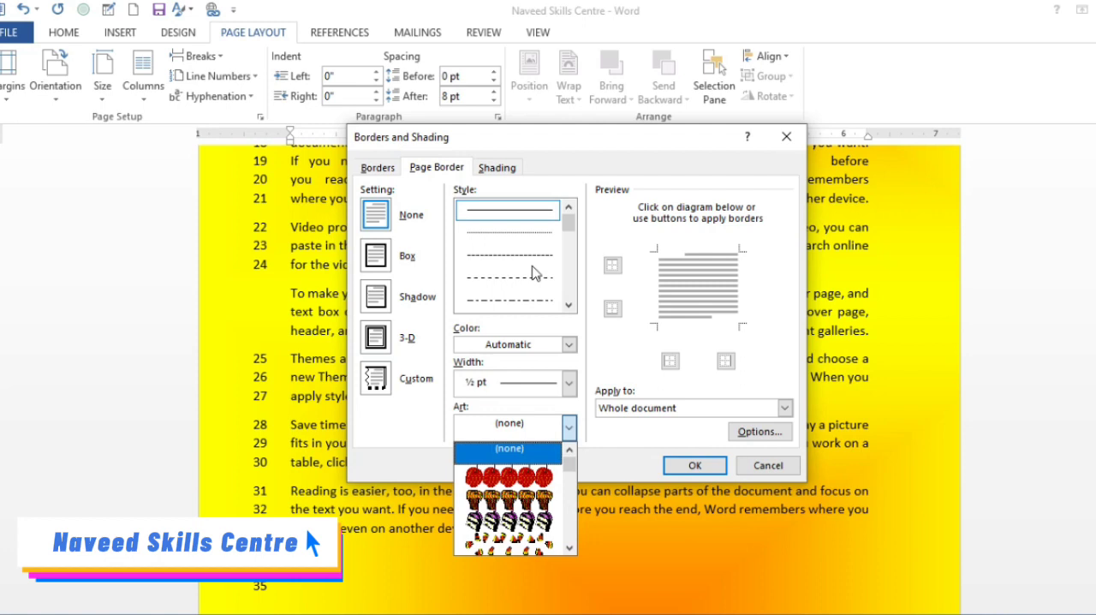
click(486, 171)
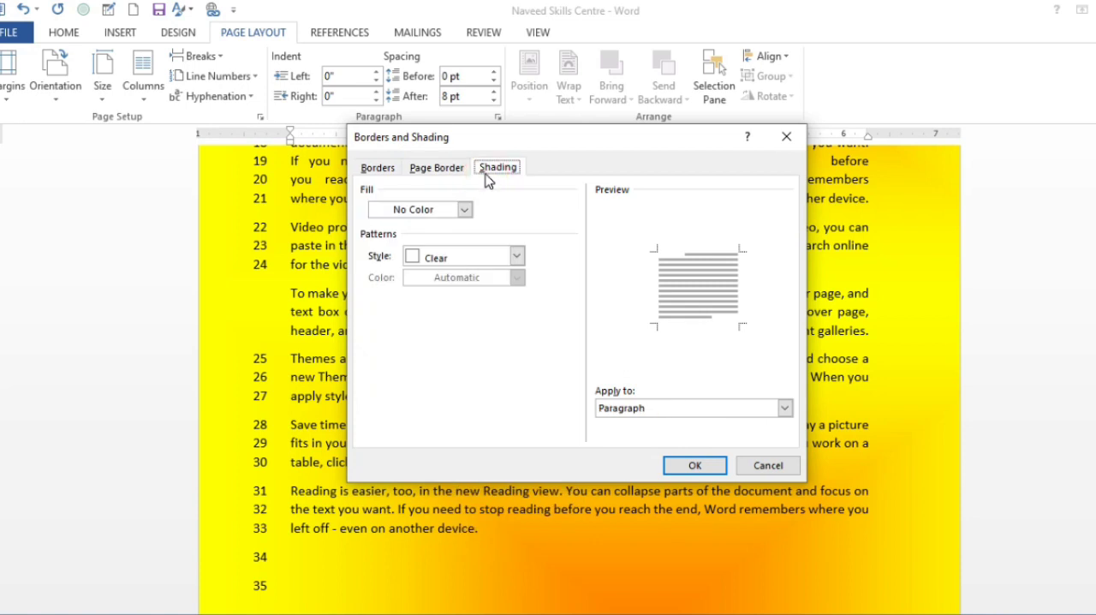
click(463, 210)
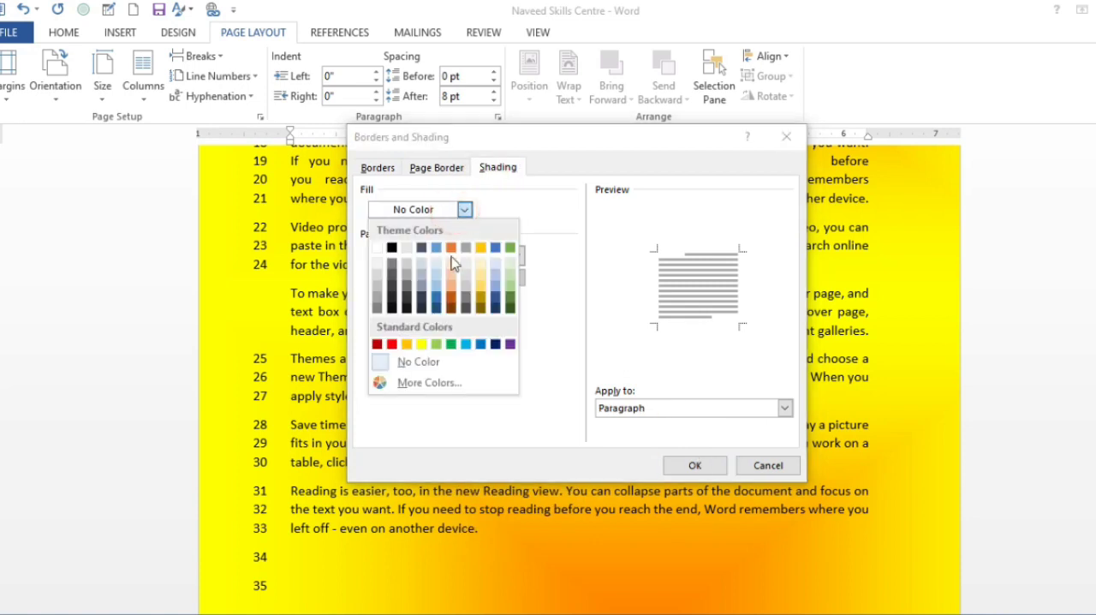
click(465, 212)
click(520, 259)
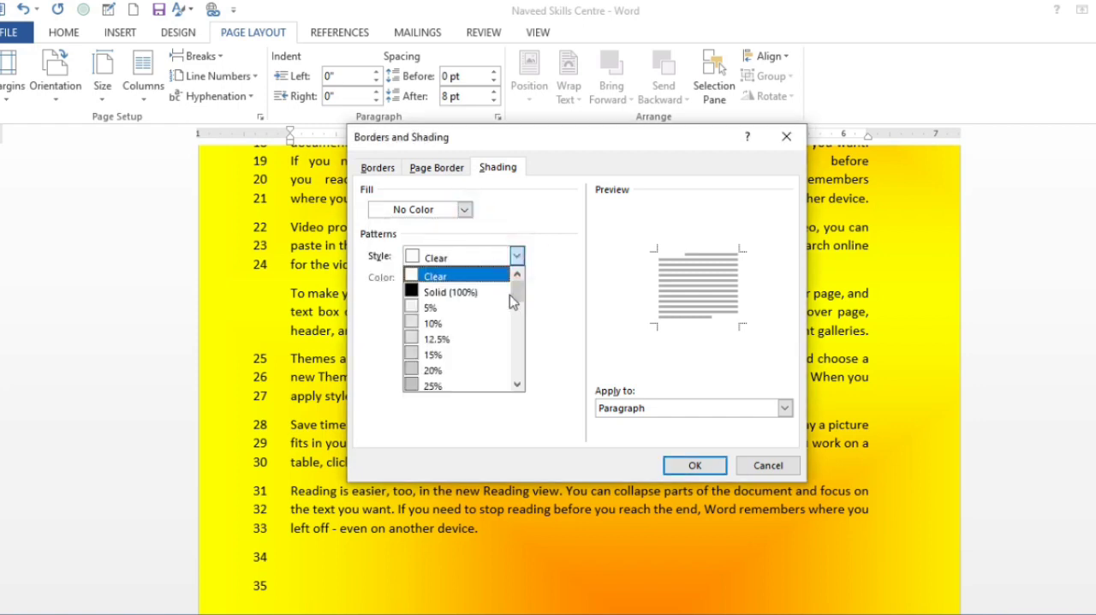
click(448, 307)
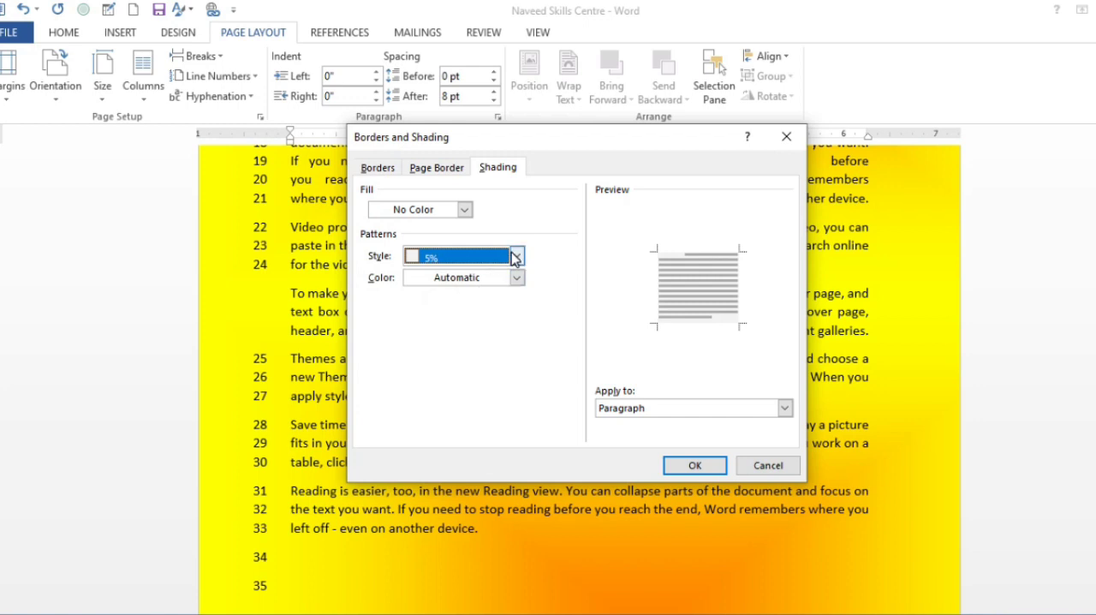
click(517, 277)
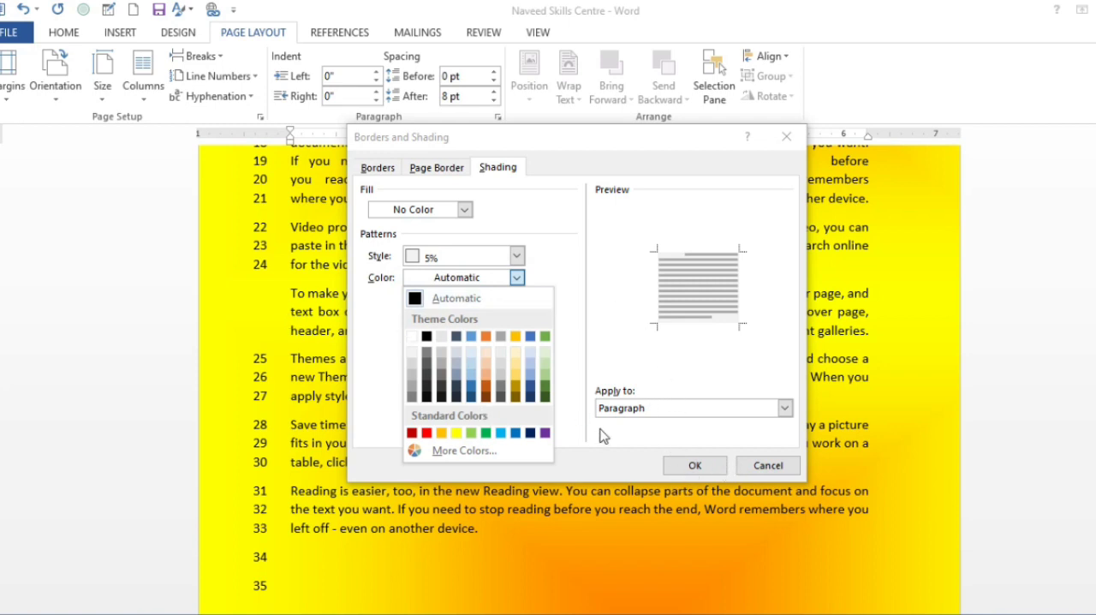
click(602, 397)
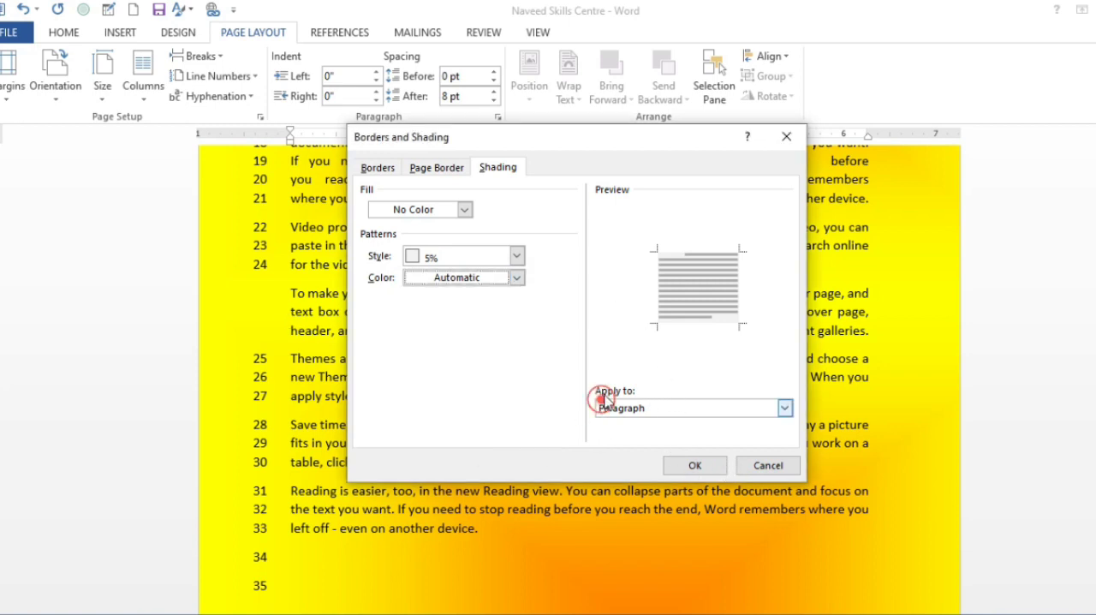
click(758, 468)
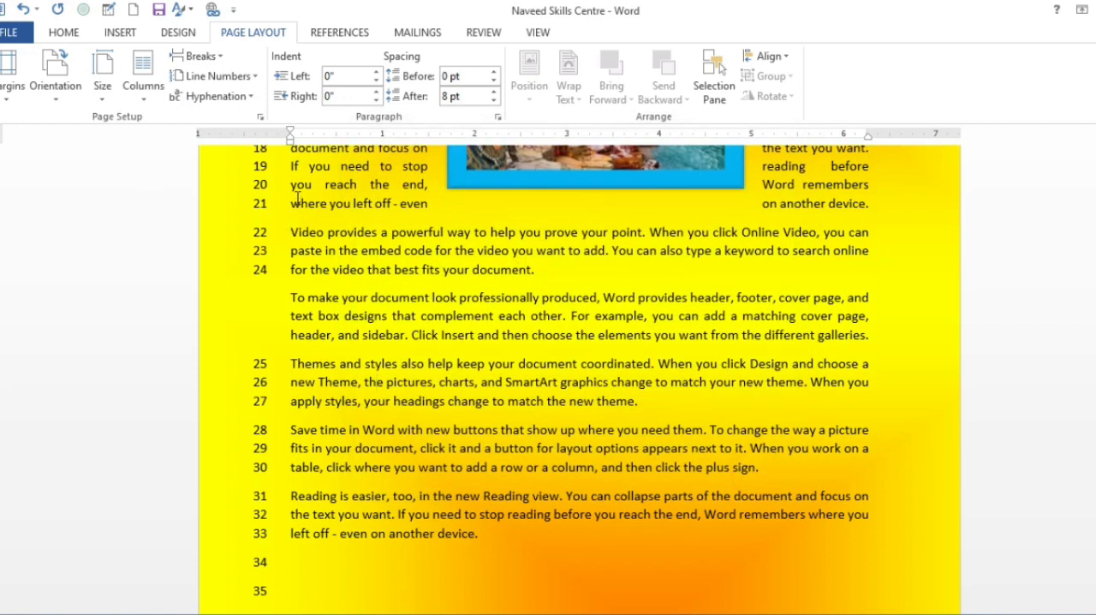
Select all the text in the document and align it left.
scroll(430, 324, up, 5)
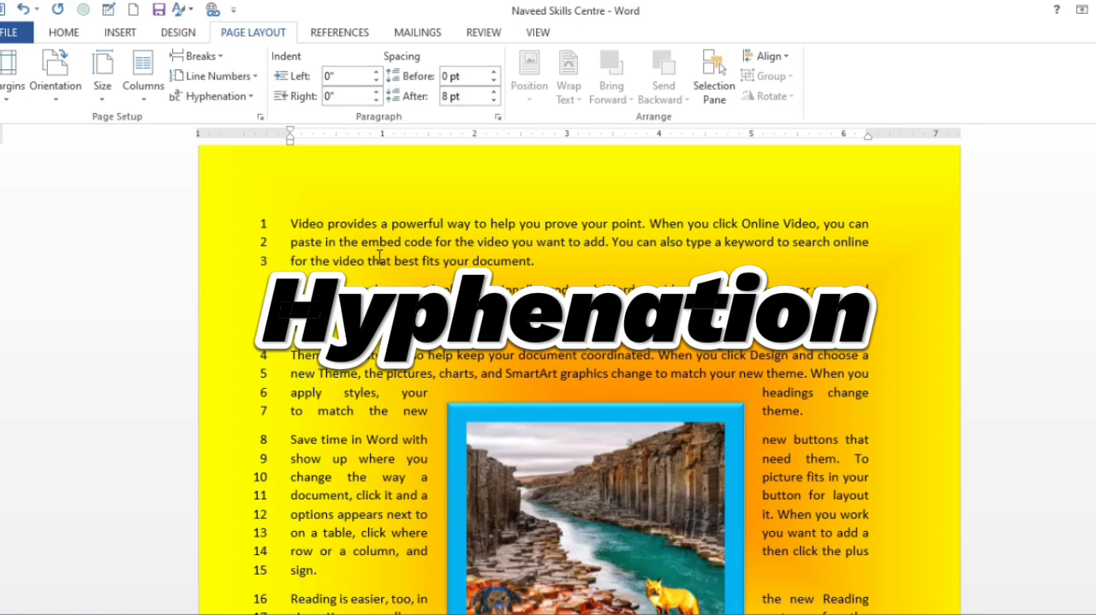
key(ctrl+a)
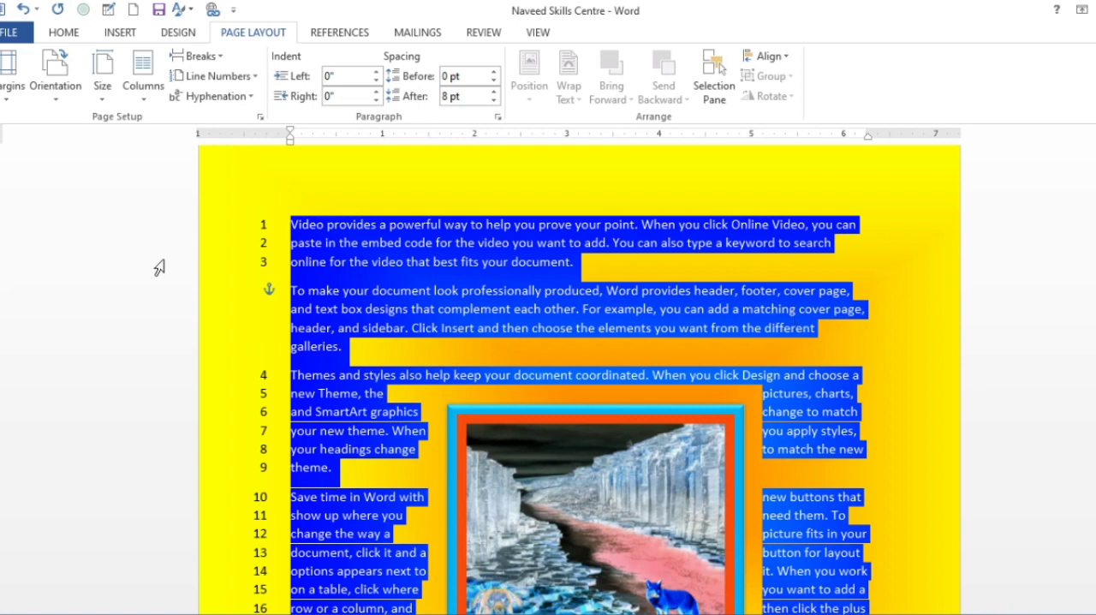
Apply automatic hyphenation to the selected document text and deselect it.
click(214, 96)
click(220, 137)
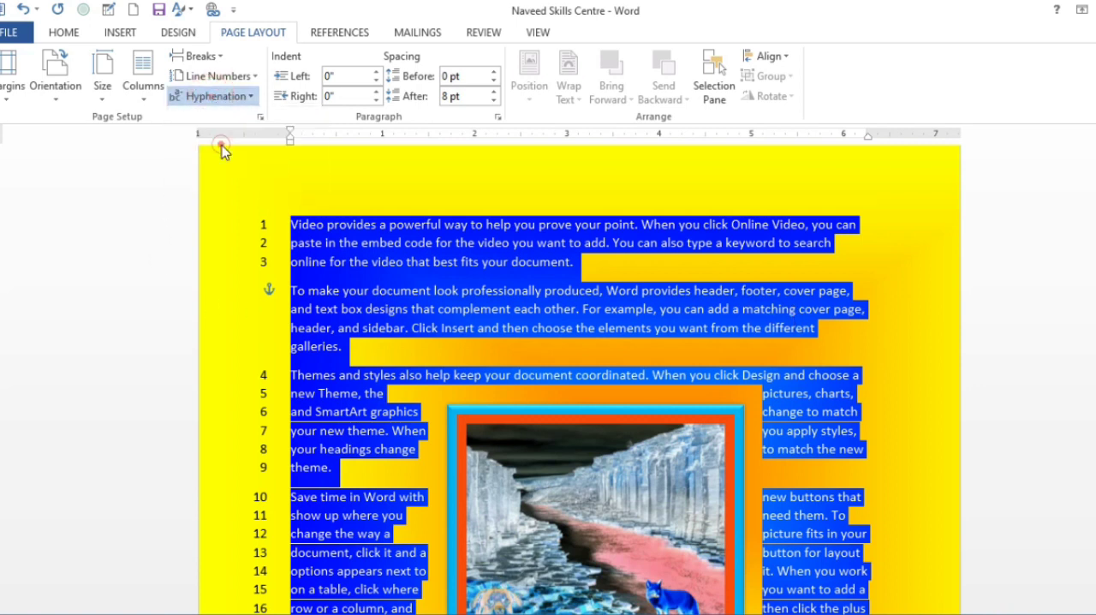
scroll(758, 357, down, 2)
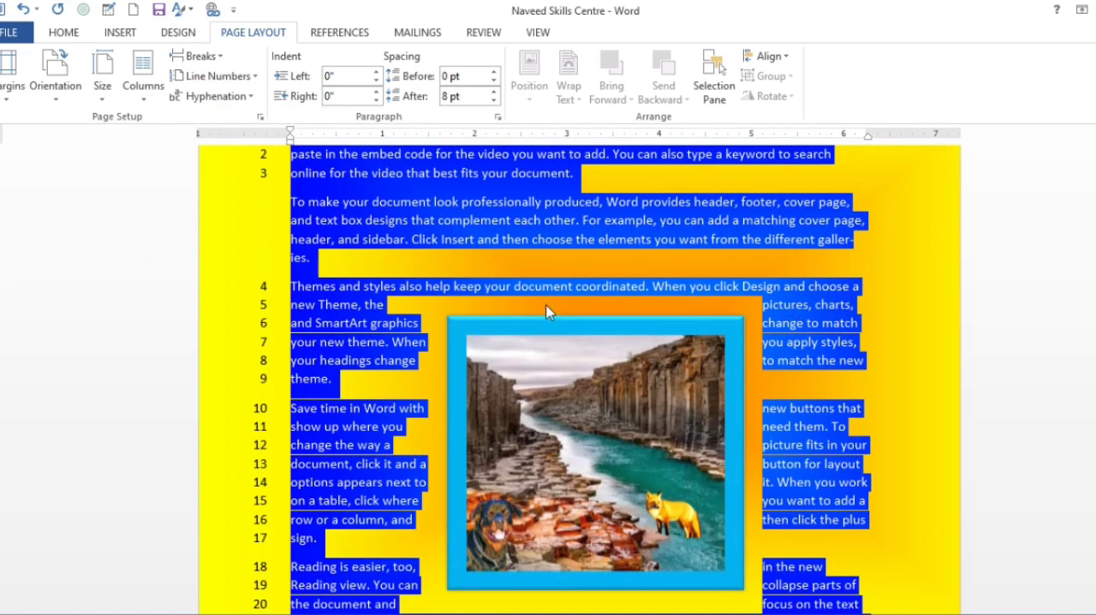
click(794, 261)
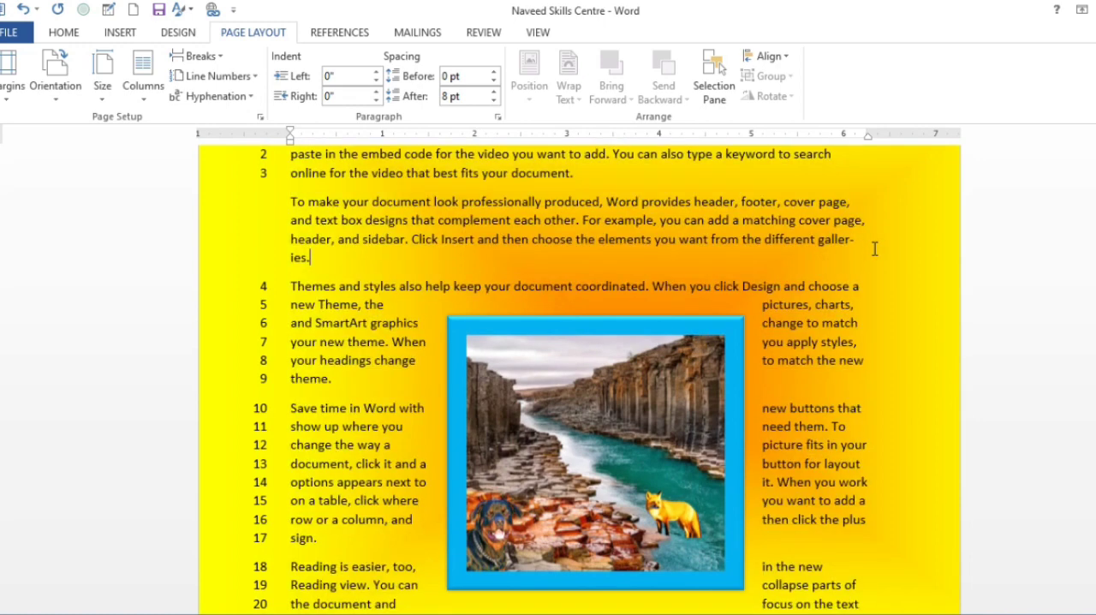
Examine the end-of-line hyphenation in the "To make your document look professionally produced" paragraphs above and below the picture.
ctrl+scroll(874, 248, up, 6)
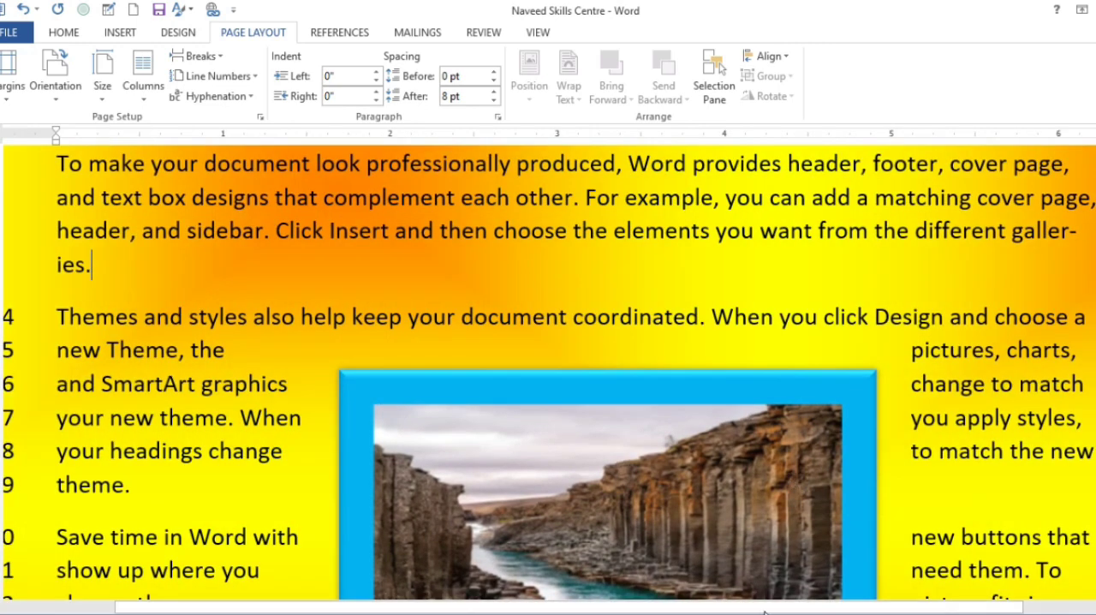
drag(764, 611, 881, 611)
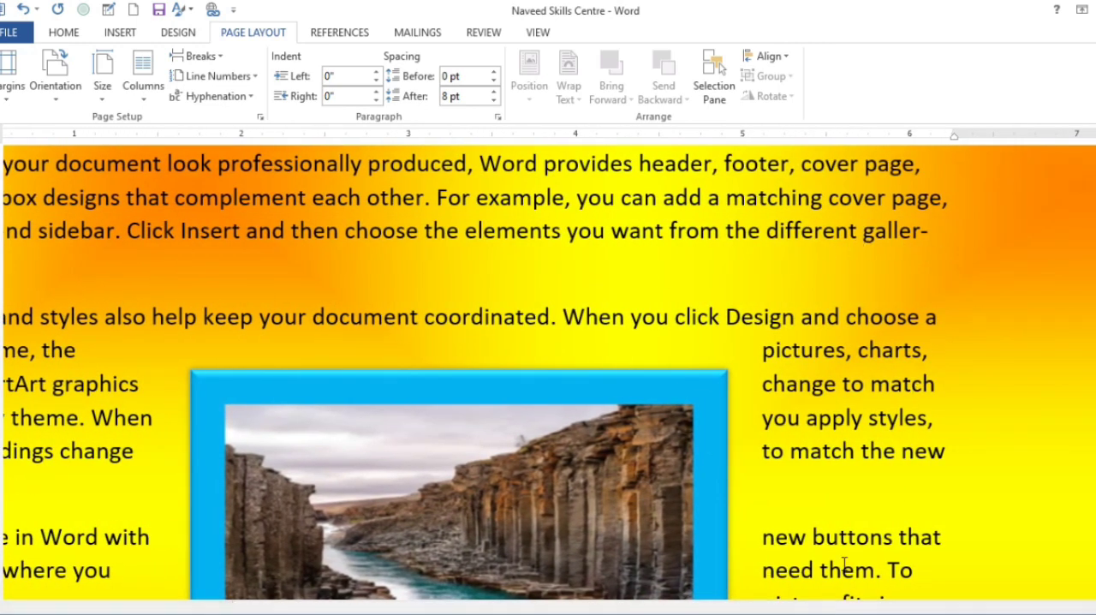
drag(950, 237, 862, 243)
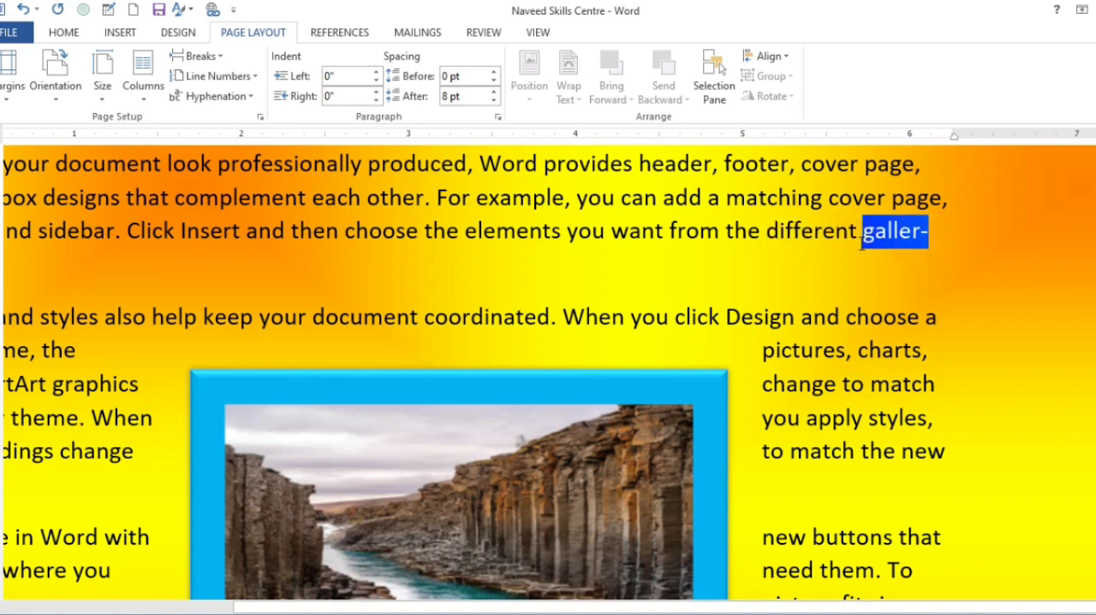
click(817, 281)
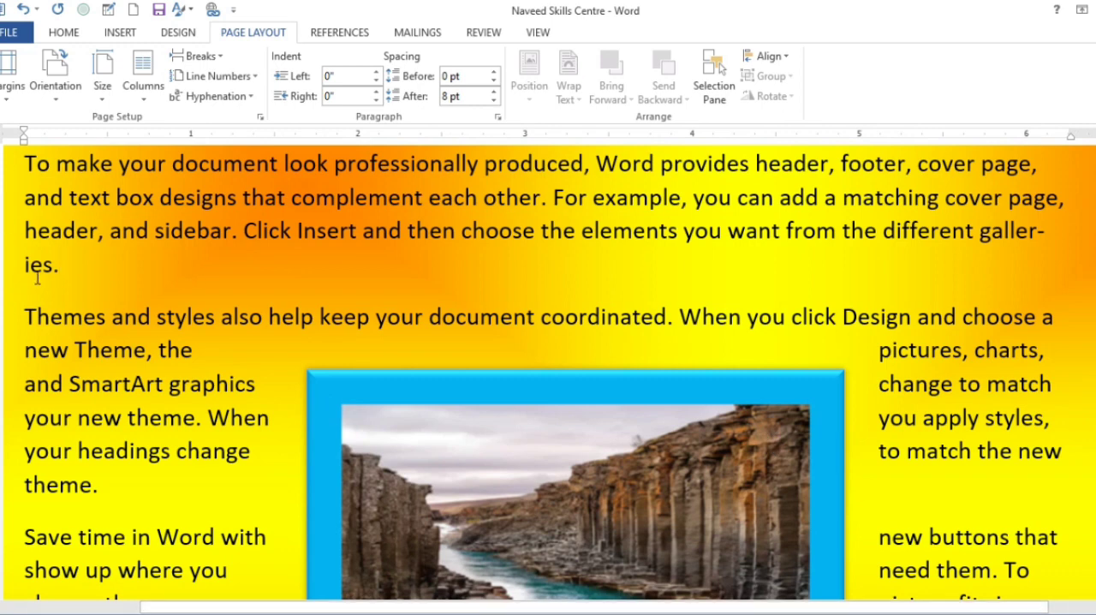
scroll(933, 480, down, 5)
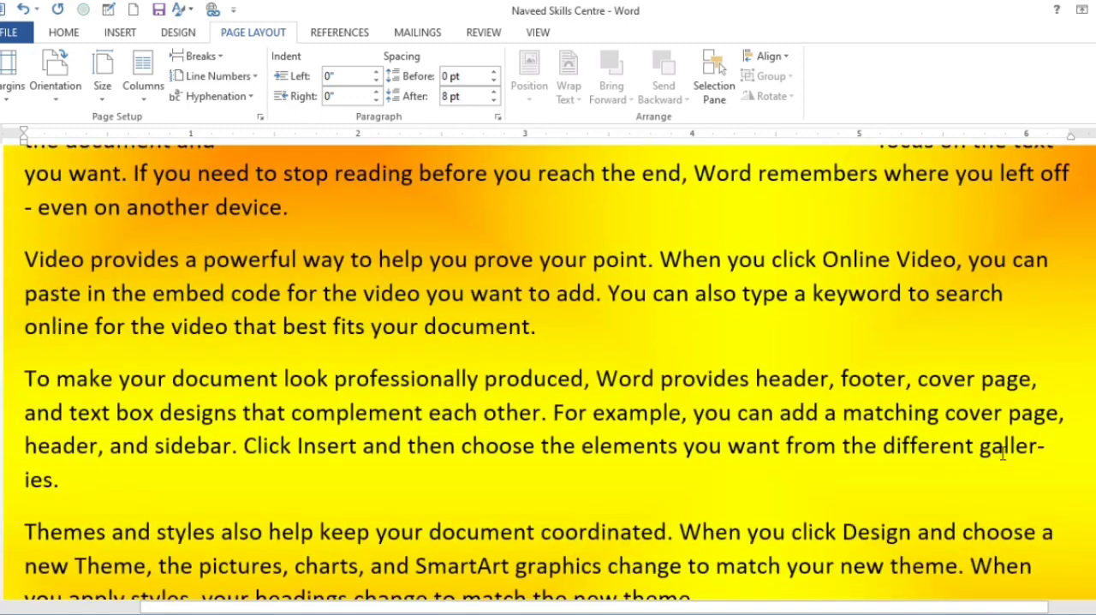
scroll(976, 474, down, 5)
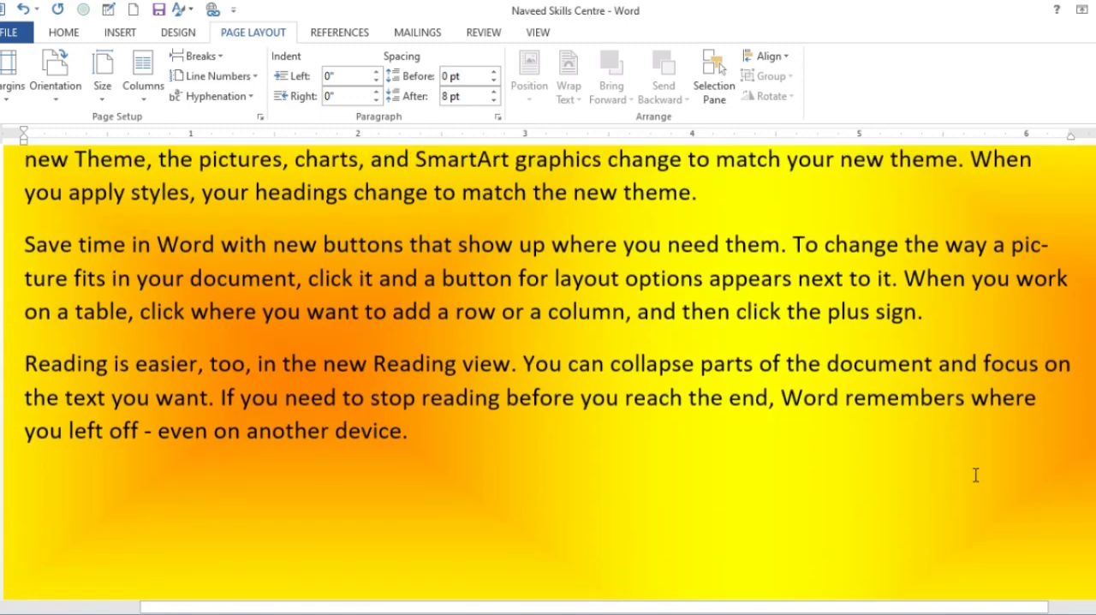
Check the end-of-line hyphenation in the last "Save time in Word" paragraph and look over the rest of the document.
scroll(976, 474, up, 1)
scroll(976, 475, up, 1)
drag(1046, 316, 1012, 317)
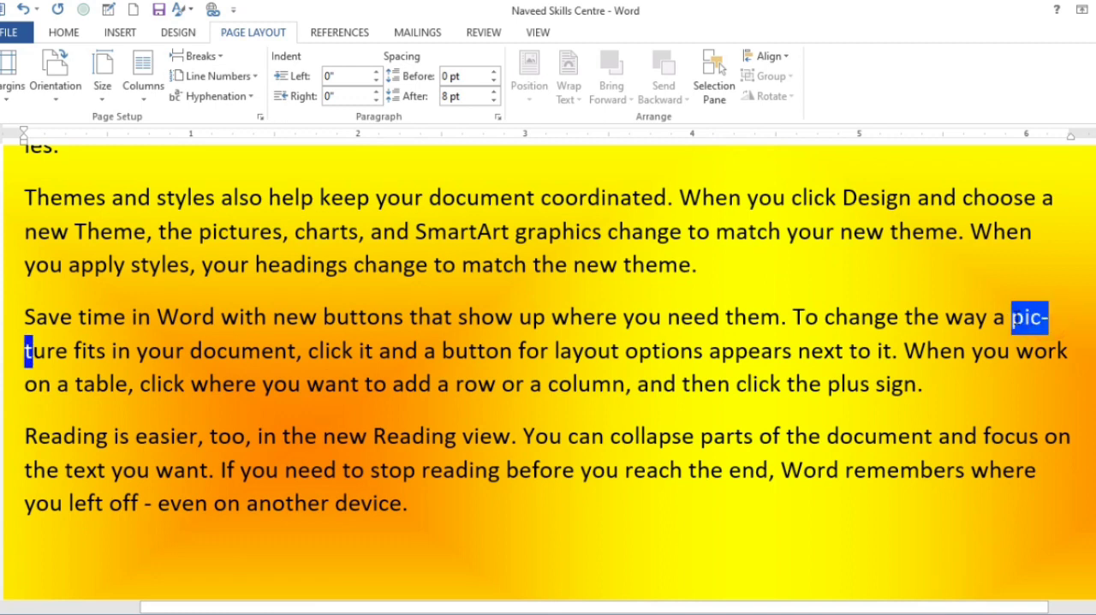
scroll(976, 376, down, 6)
scroll(976, 377, up, 2)
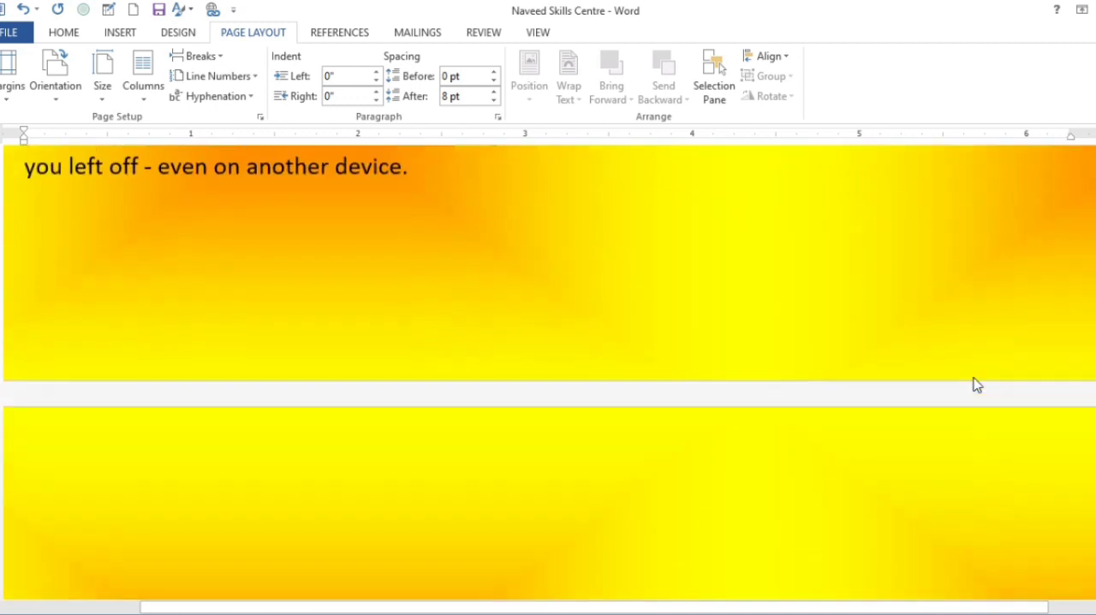
ctrl+scroll(624, 382, down, 3)
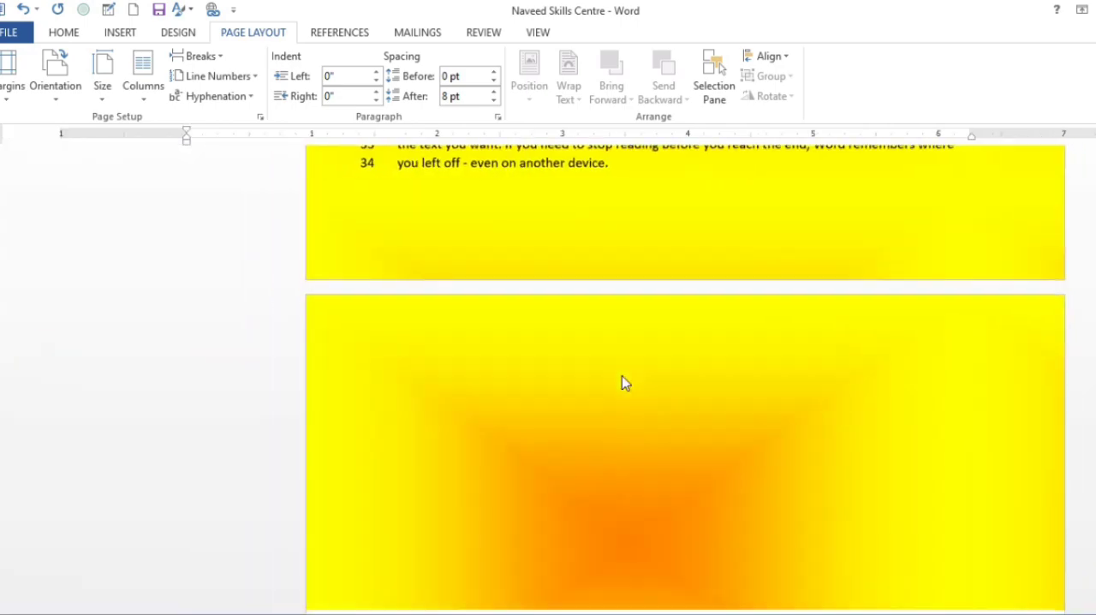
ctrl+scroll(622, 375, up, 3)
scroll(622, 375, up, 6)
scroll(623, 374, up, 3)
scroll(623, 374, down, 10)
scroll(625, 374, up, 3)
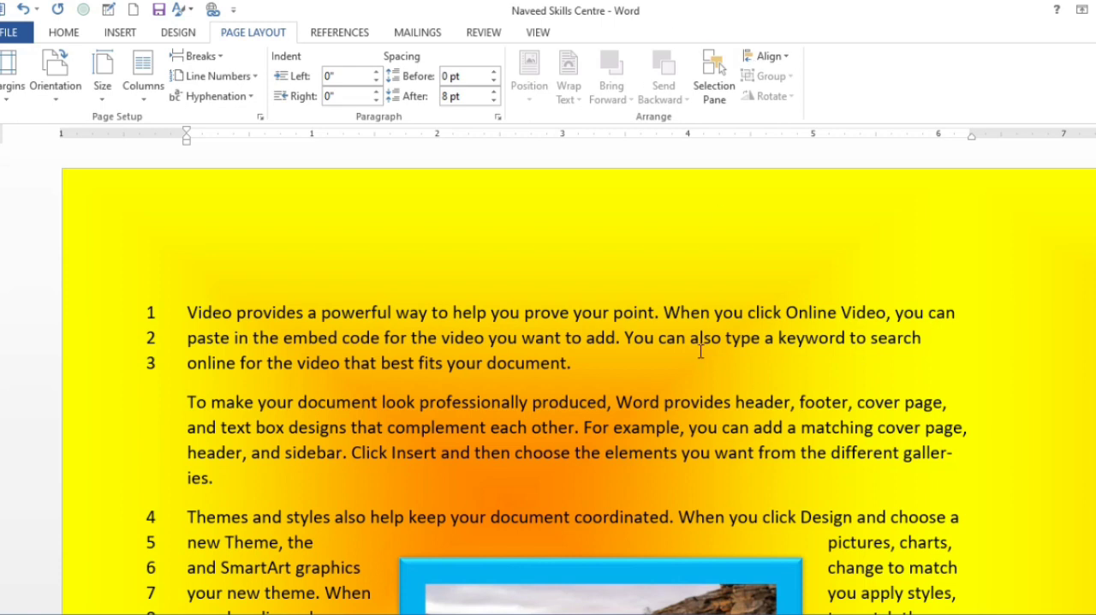
ctrl+scroll(700, 351, down, 2)
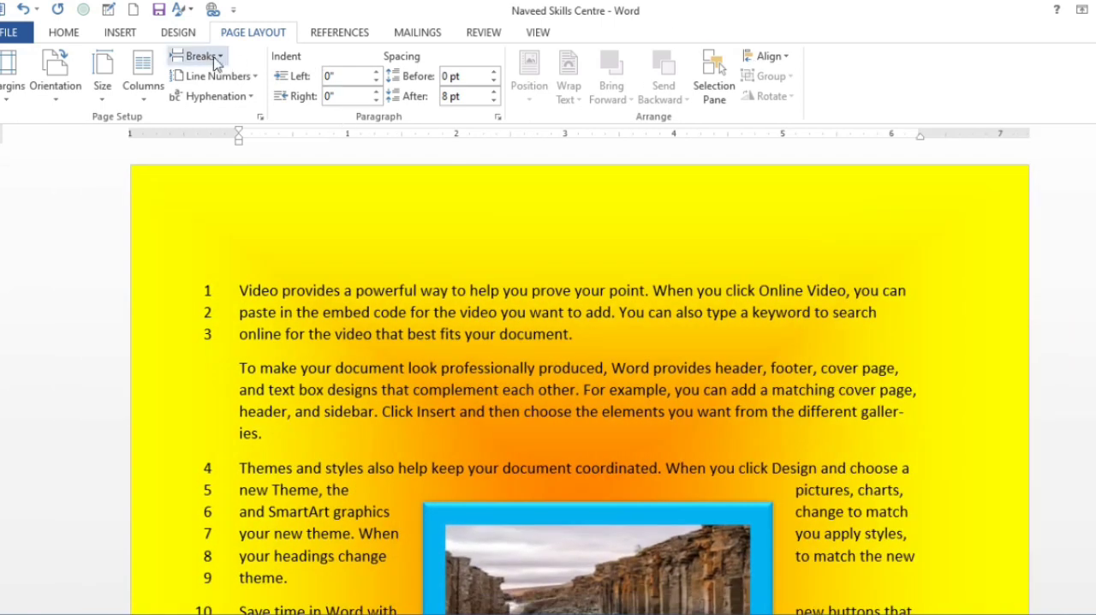
mouse_move(239, 144)
mouse_down()
mouse_move(325, 147)
mouse_move(240, 140)
mouse_up()
scroll(240, 140, down, 10)
scroll(322, 195, up, 4)
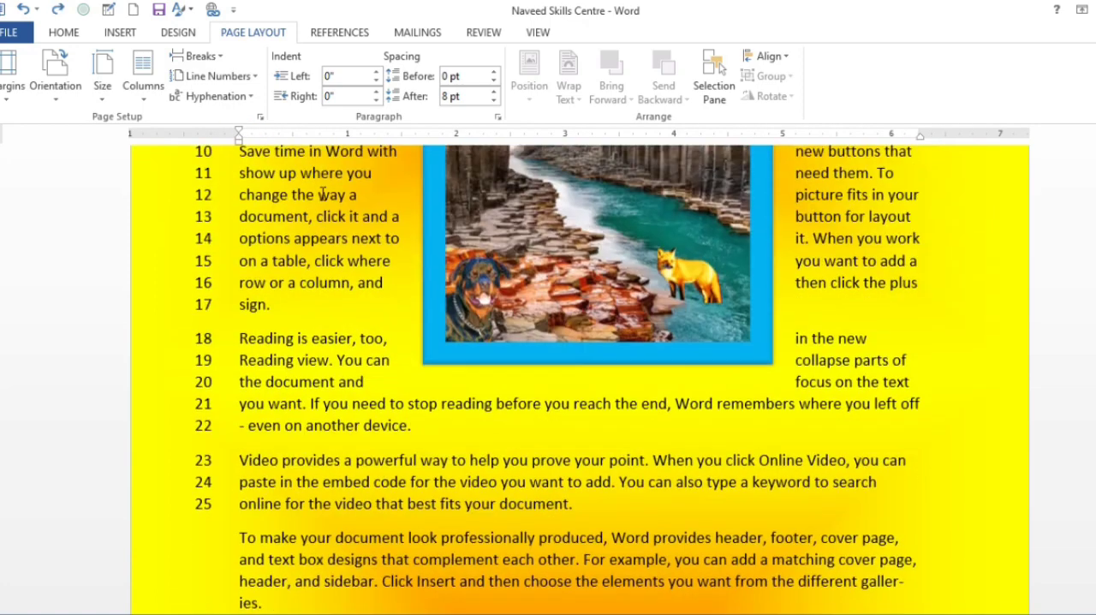
scroll(322, 196, up, 5)
click(413, 235)
scroll(418, 228, up, 1)
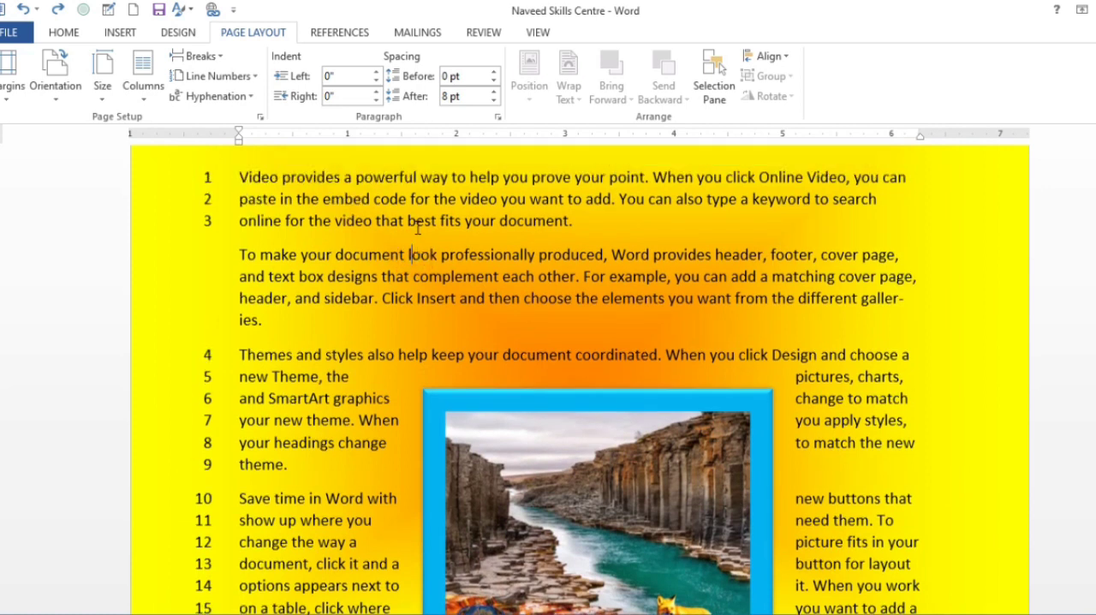
scroll(417, 228, up, 2)
mouse_move(240, 142)
mouse_down()
mouse_move(369, 151)
mouse_move(241, 167)
mouse_up()
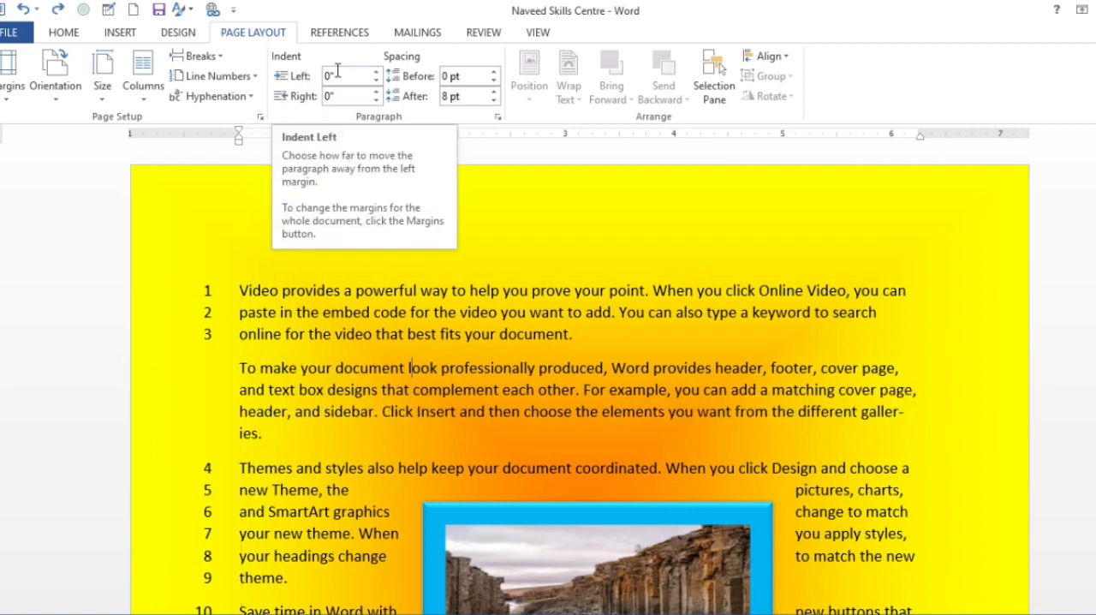
drag(377, 75, 377, 75)
Move the picture to the left margin just below the document's first text line, with the text wrapping on its right, and deselect it.
scroll(477, 274, down, 5)
drag(470, 285, 360, 203)
drag(360, 276, 345, 267)
scroll(351, 278, up, 3)
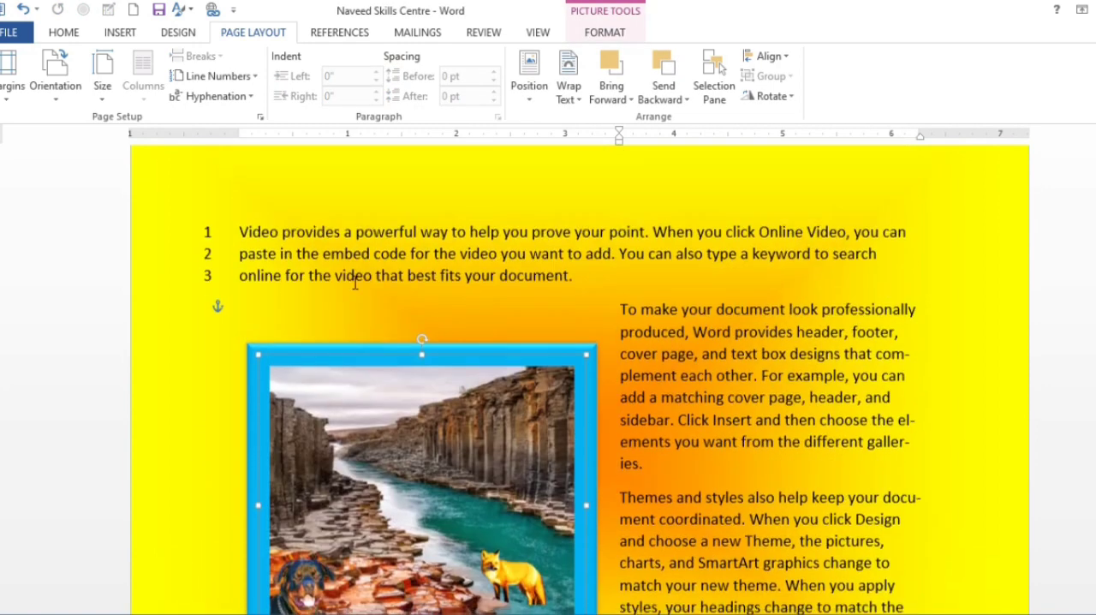
drag(371, 419, 375, 331)
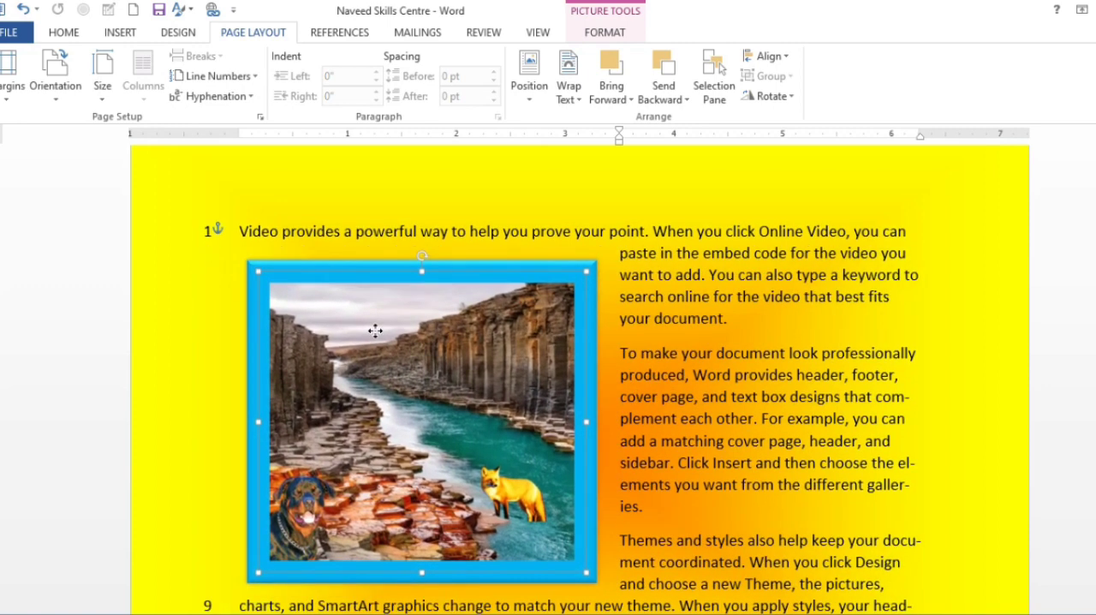
scroll(386, 326, down, 4)
scroll(428, 314, up, 3)
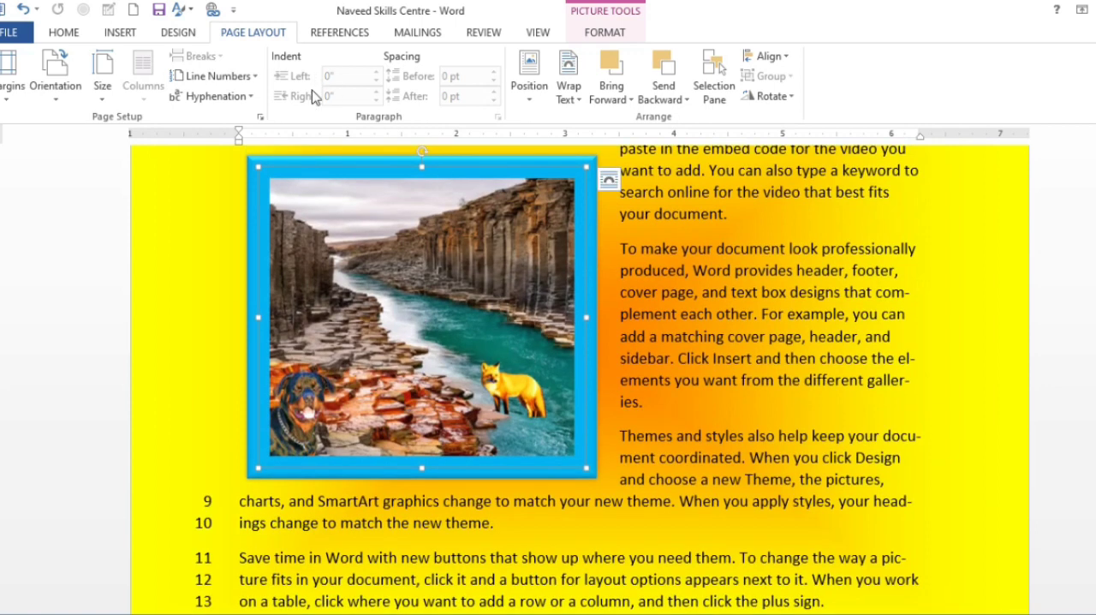
scroll(471, 231, up, 2)
scroll(519, 224, down, 2)
click(661, 310)
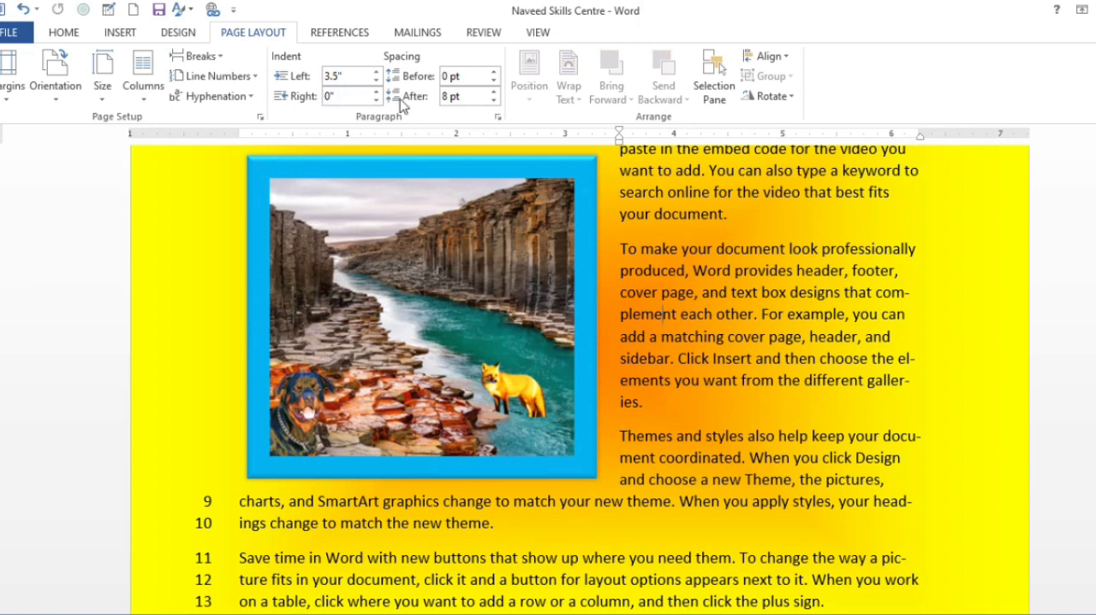
Select the "Reading is easier, too" paragraph below the picture and set its left indent to 1.5".
scroll(486, 214, down, 5)
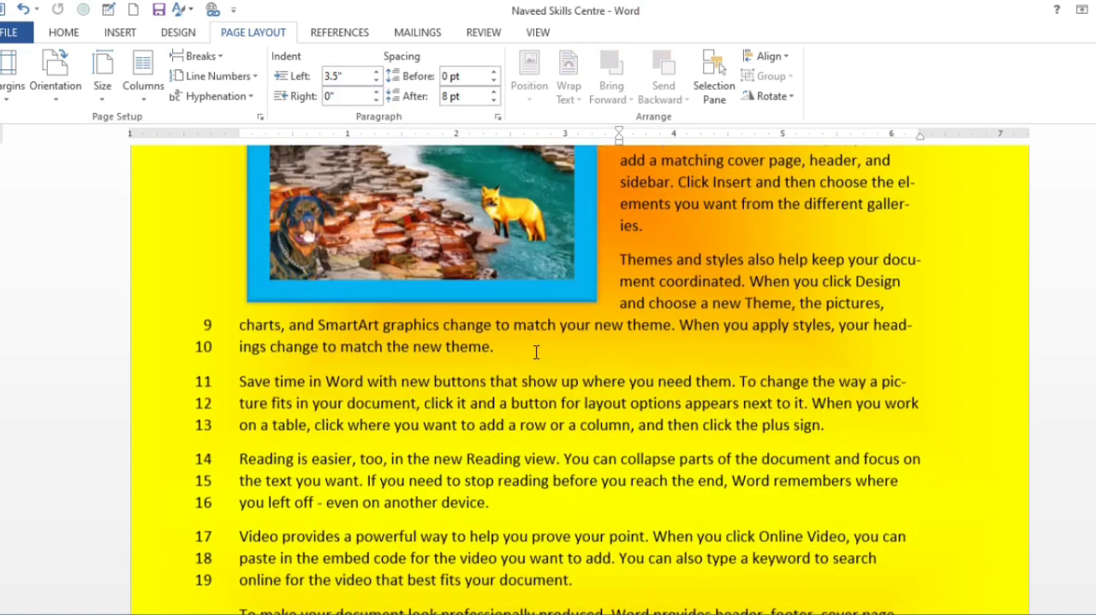
triple_click(238, 374)
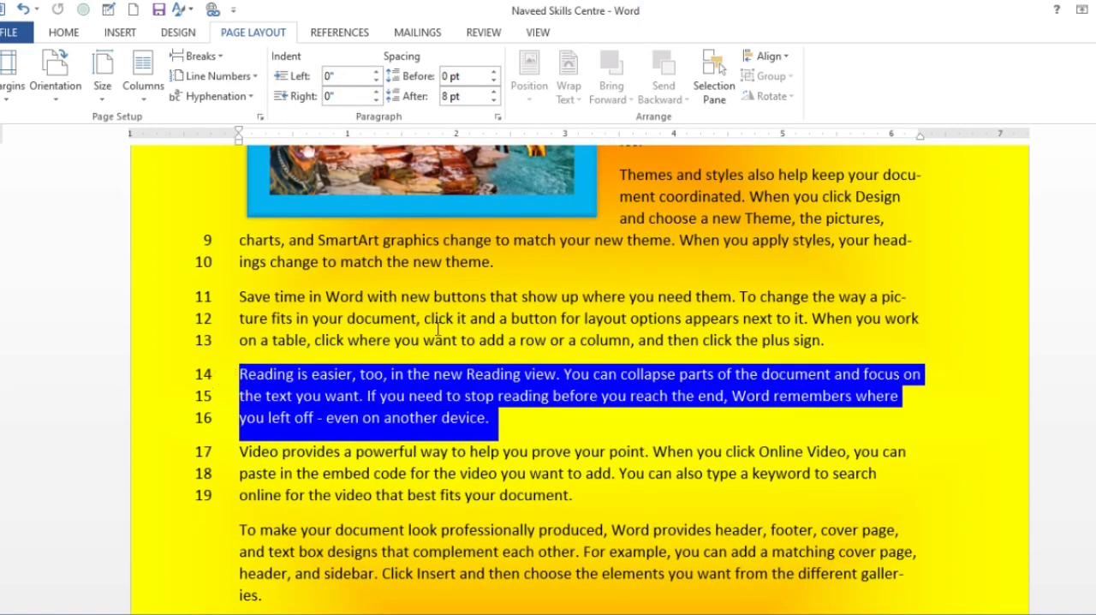
click(375, 76)
click(375, 75)
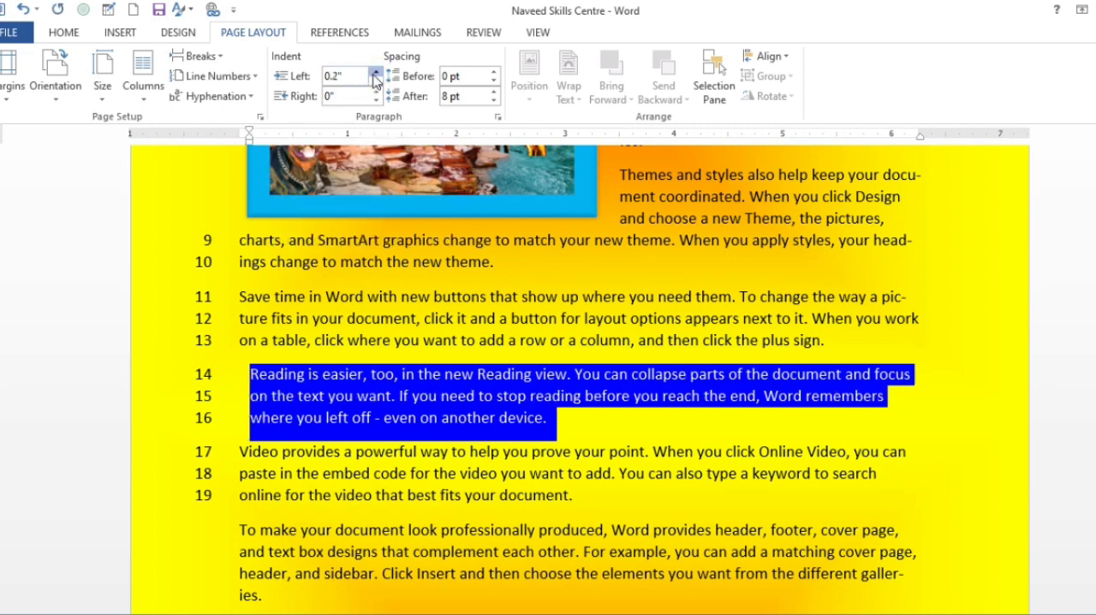
click(375, 75)
click(375, 75)
click(375, 76)
click(375, 76)
click(375, 75)
click(375, 76)
click(375, 75)
click(375, 76)
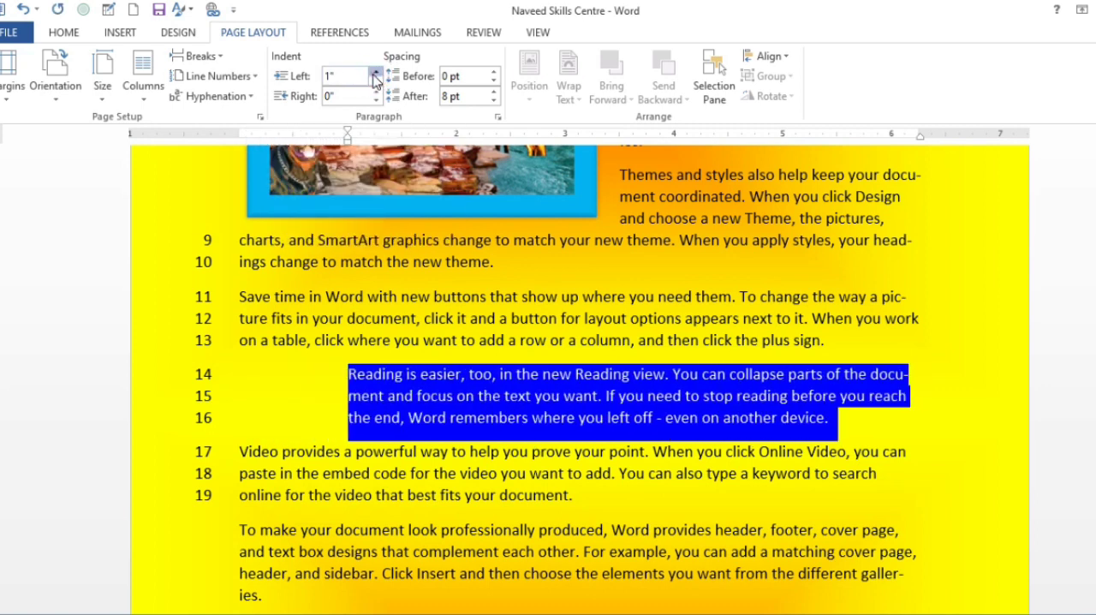
click(375, 75)
click(375, 75)
click(375, 75)
click(375, 75)
click(375, 75)
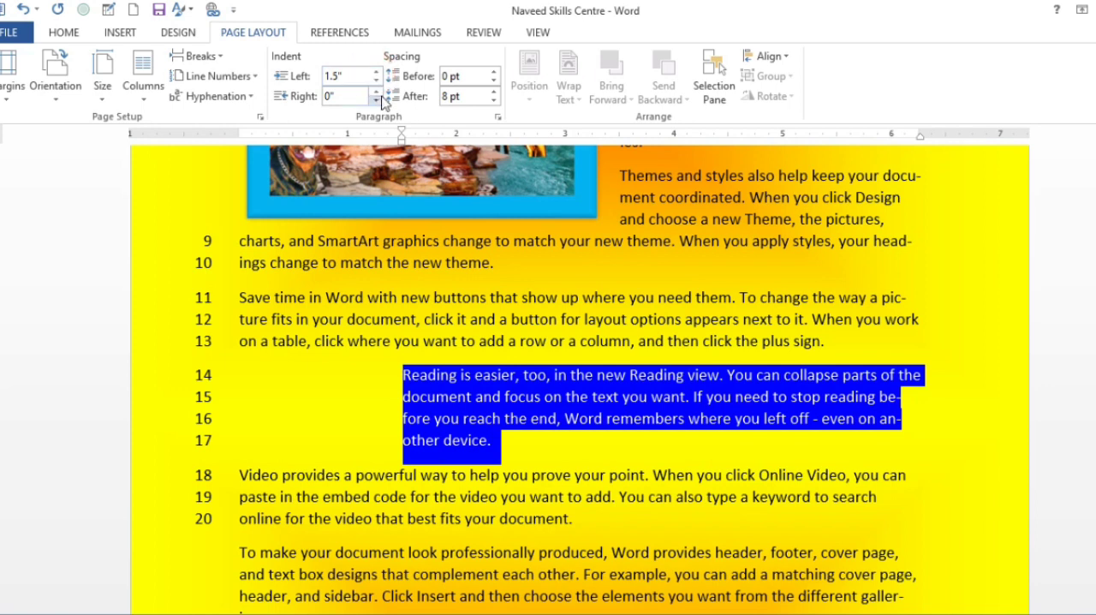
Lower the selected paragraph's right indent beyond -1.2" so its lines extend past the page's right edge.
click(375, 100)
click(376, 100)
click(377, 101)
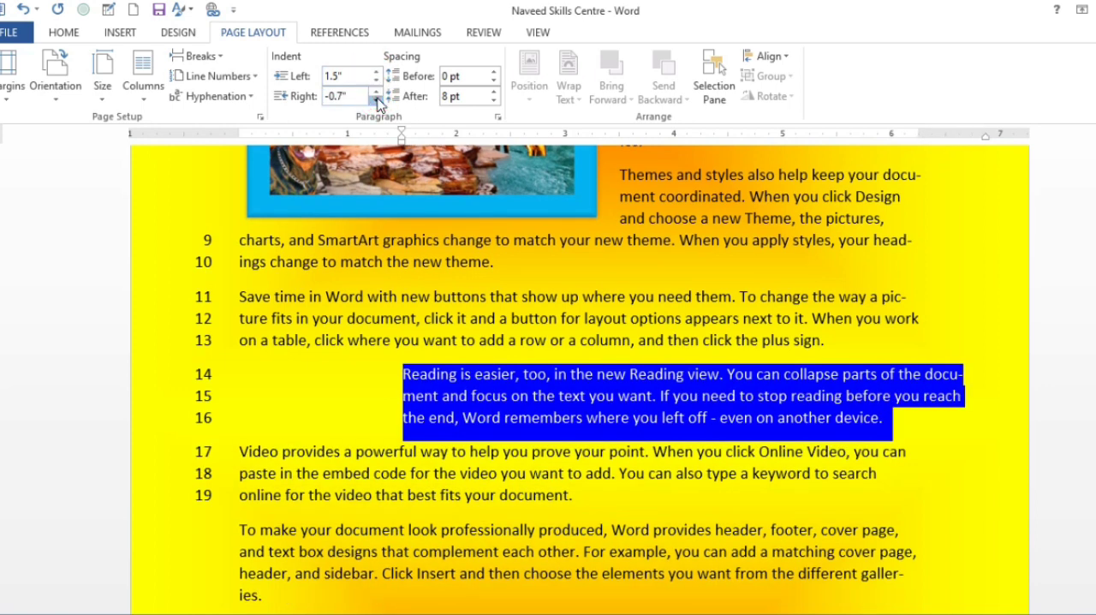
click(374, 100)
click(374, 100)
click(374, 101)
click(374, 100)
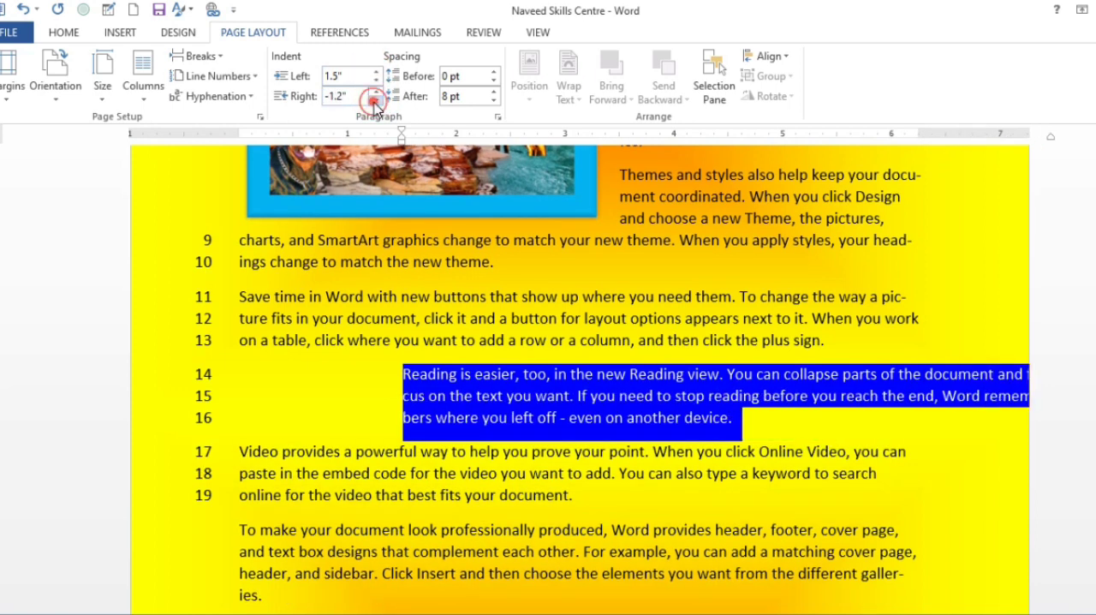
click(374, 100)
click(375, 101)
click(374, 100)
click(374, 100)
click(375, 100)
click(376, 100)
Set the selected paragraph's right indent back to 0".
click(376, 93)
click(376, 93)
click(376, 92)
click(376, 93)
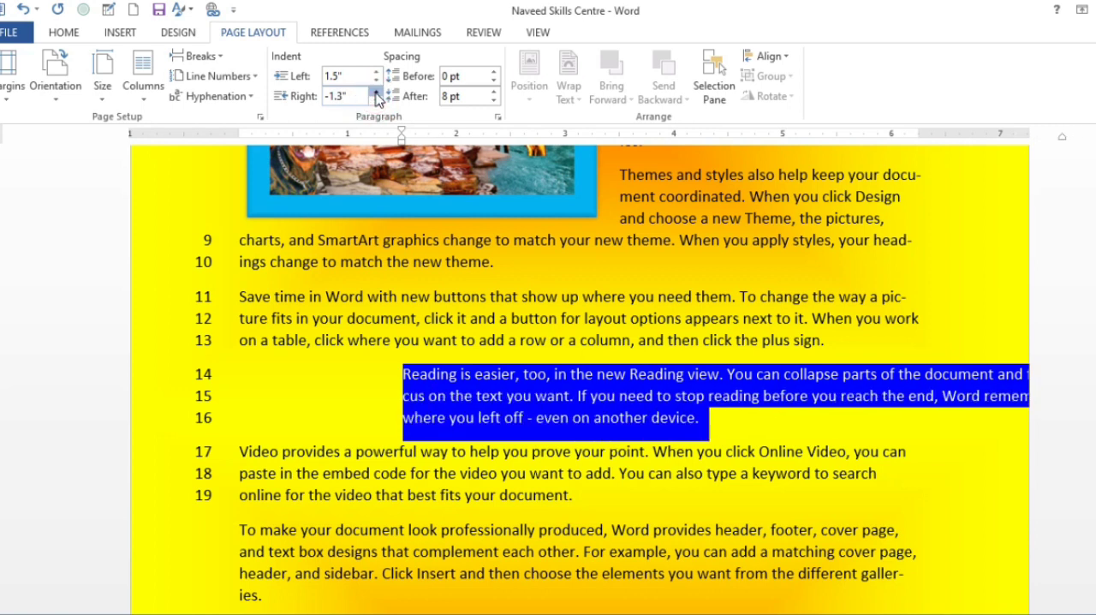
click(376, 92)
click(375, 93)
click(376, 93)
click(375, 93)
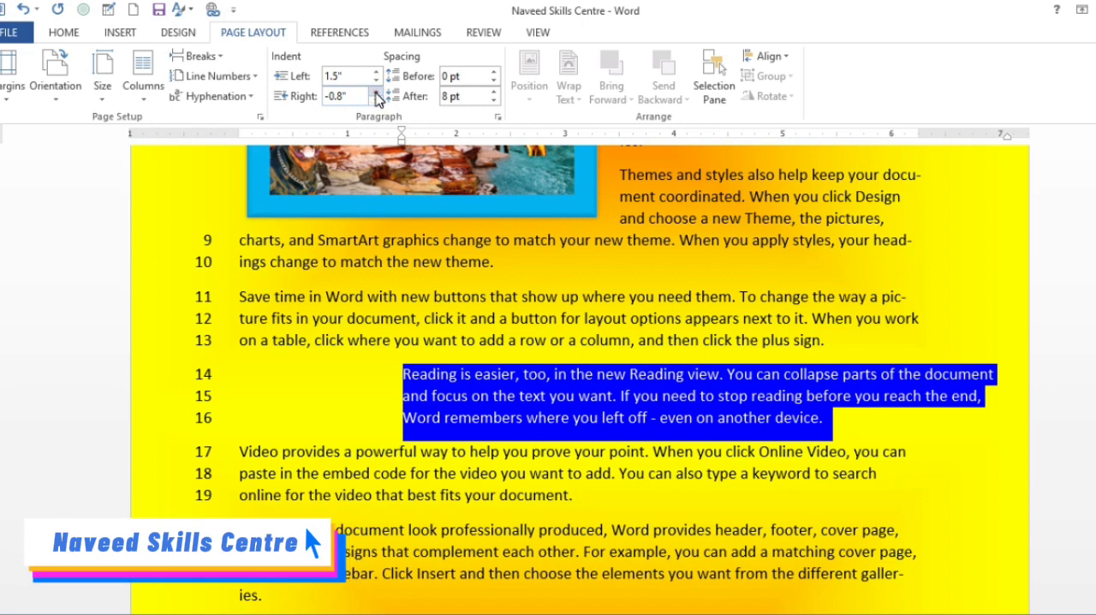
click(376, 92)
click(376, 93)
click(376, 92)
click(376, 92)
click(376, 92)
click(376, 92)
click(376, 92)
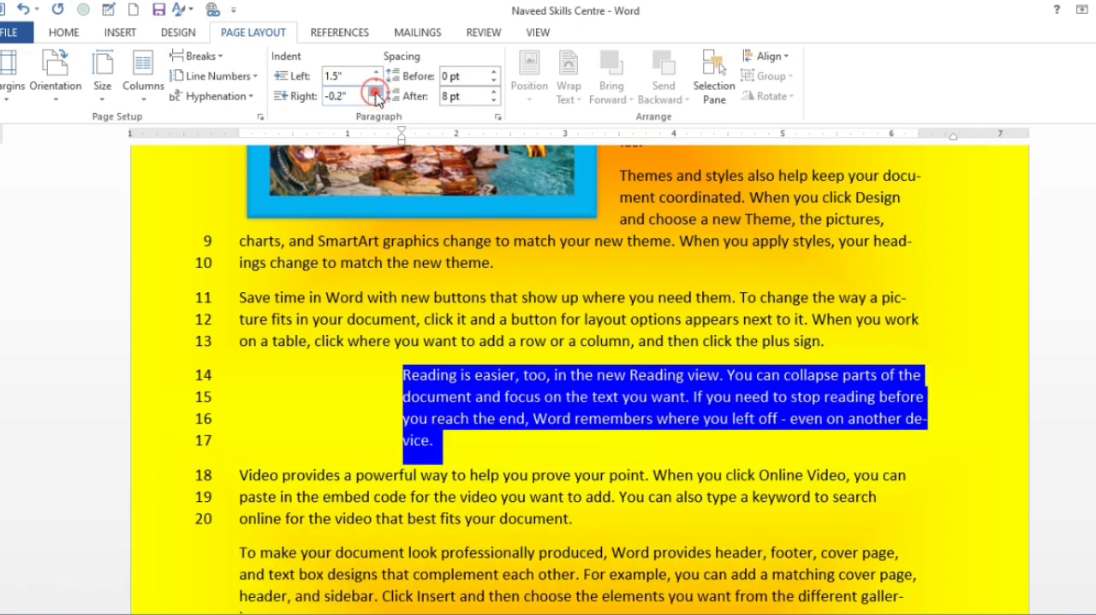
click(376, 93)
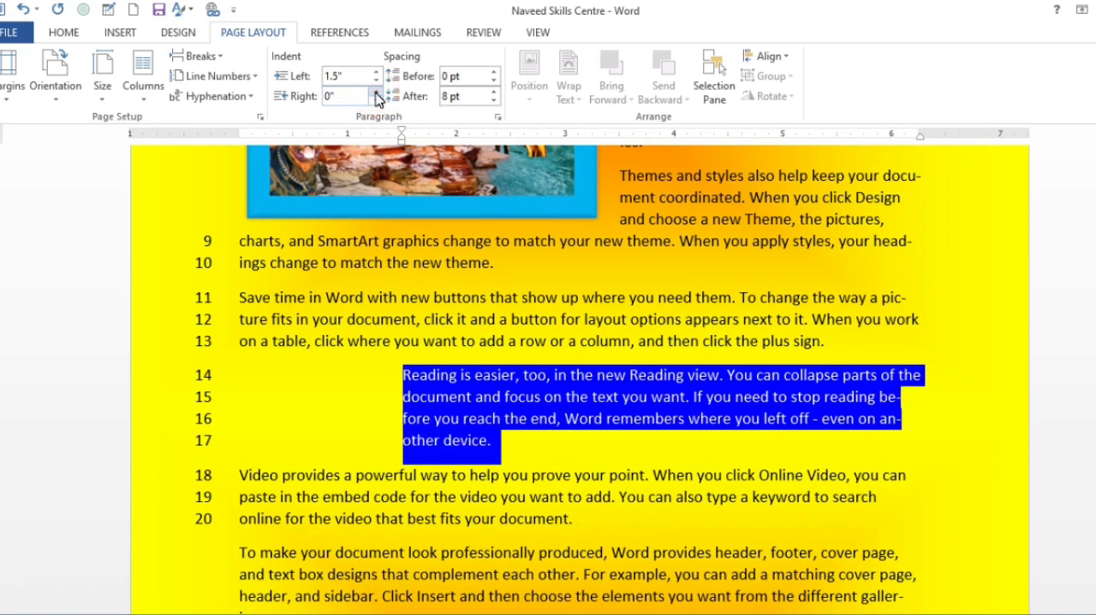
Set the left indent of the selected "Reading is easier, too" paragraph to -0.8" so it extends into the left margin.
click(376, 81)
click(376, 80)
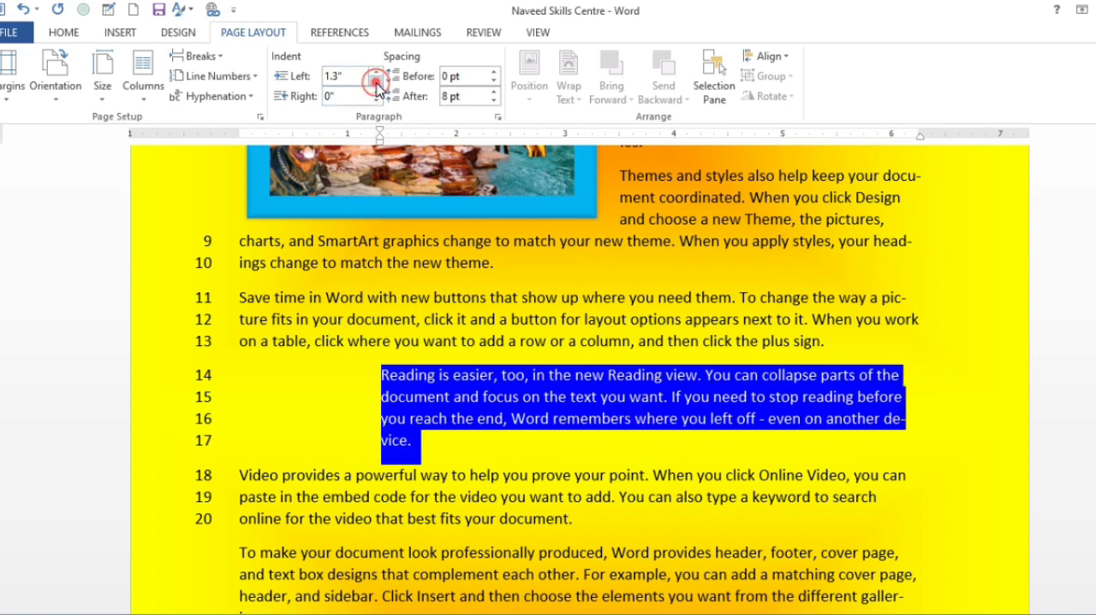
click(376, 80)
click(376, 80)
click(376, 80)
click(376, 80)
click(376, 80)
click(376, 80)
click(376, 81)
click(376, 80)
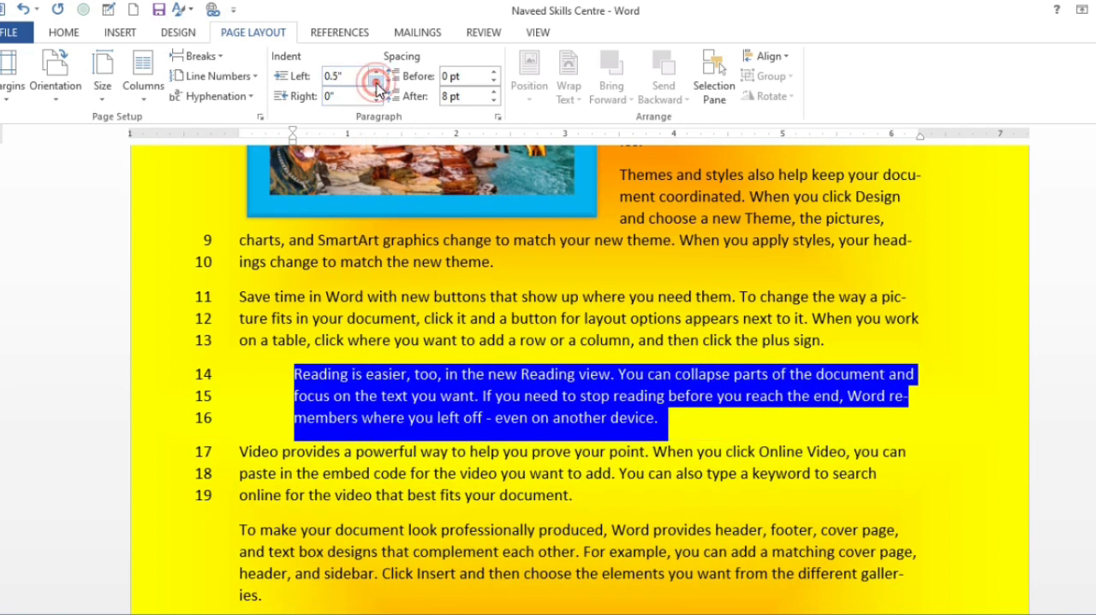
click(376, 80)
click(376, 81)
click(376, 81)
click(376, 80)
click(376, 81)
click(376, 81)
click(376, 81)
click(376, 81)
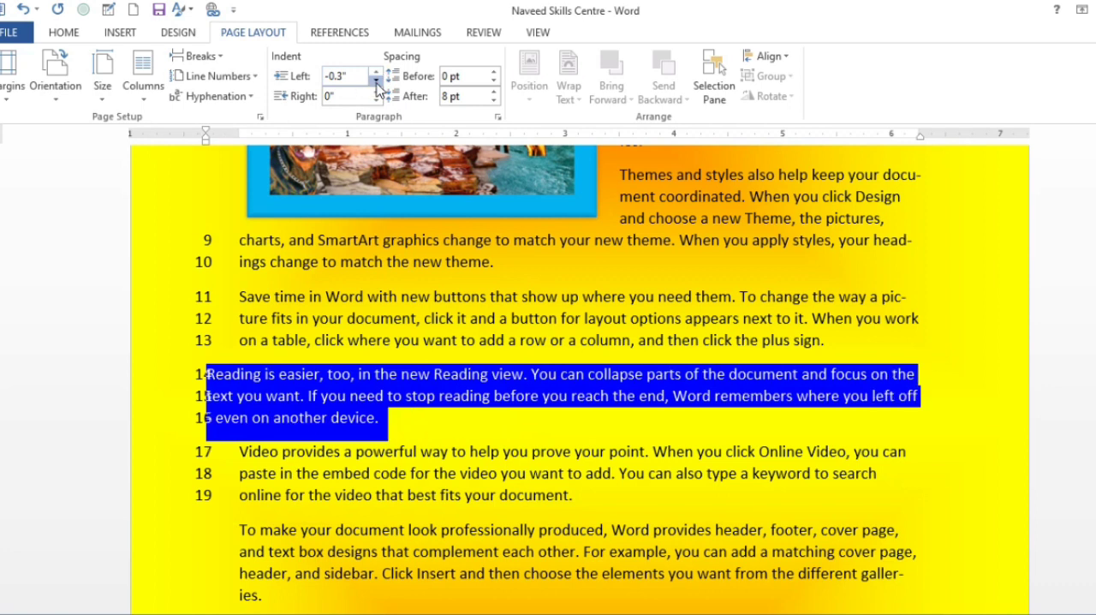
click(376, 81)
click(376, 81)
click(376, 81)
click(376, 81)
click(376, 80)
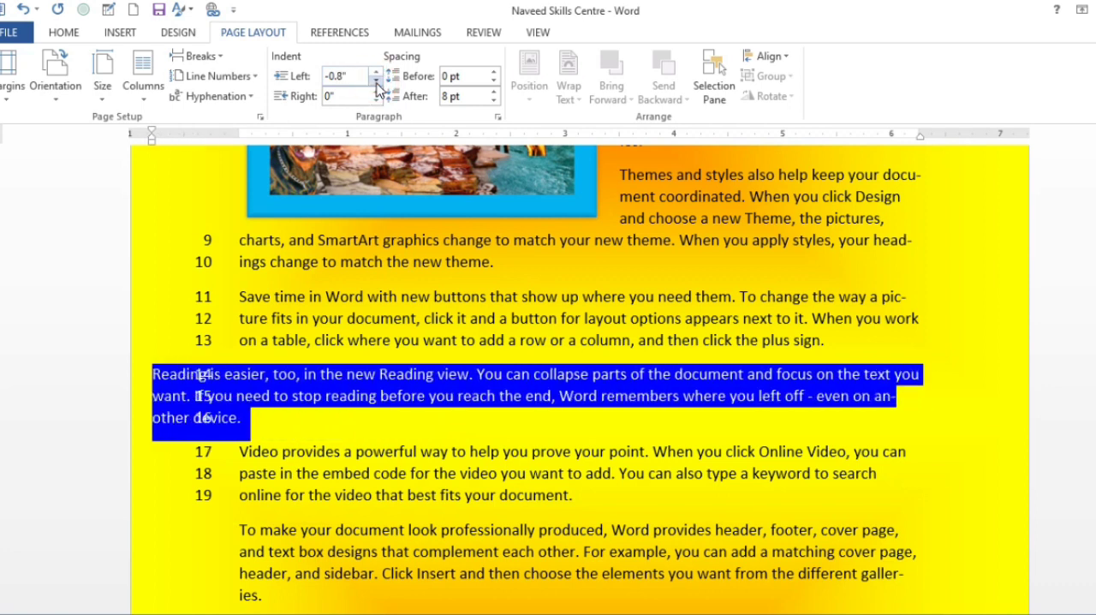
Set the left indent of the selected "Reading is easier, too" paragraph back to 0".
click(376, 73)
click(376, 72)
click(376, 72)
click(376, 72)
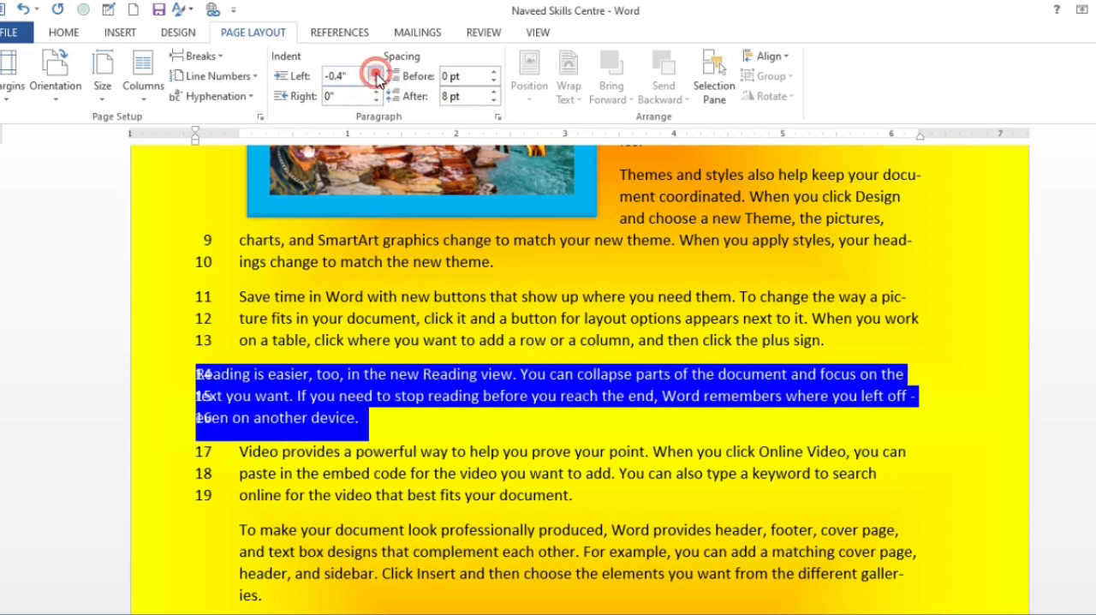
click(376, 73)
click(376, 72)
click(376, 73)
click(375, 73)
click(376, 73)
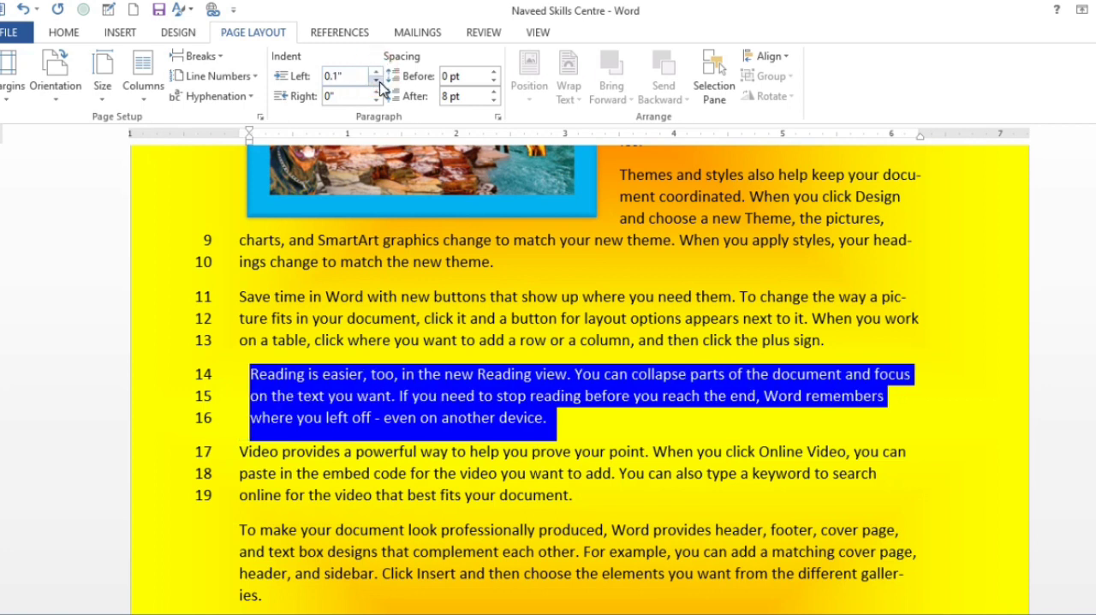
click(376, 81)
Select all the document text and set the spacing before its paragraphs to 30 pt.
scroll(489, 283, down, 4)
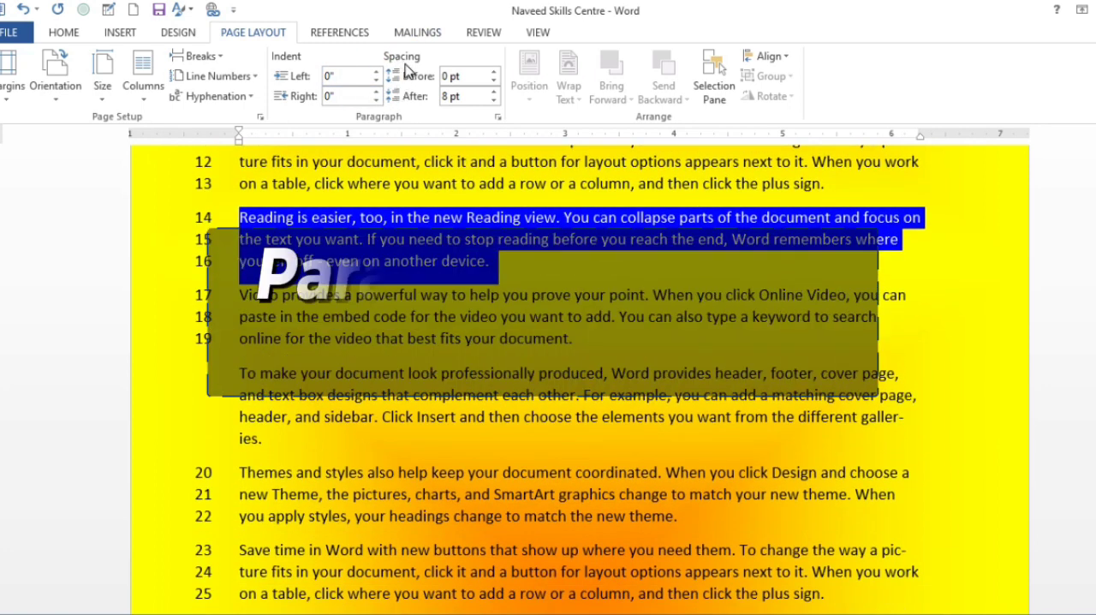
click(381, 346)
key(ctrl+a)
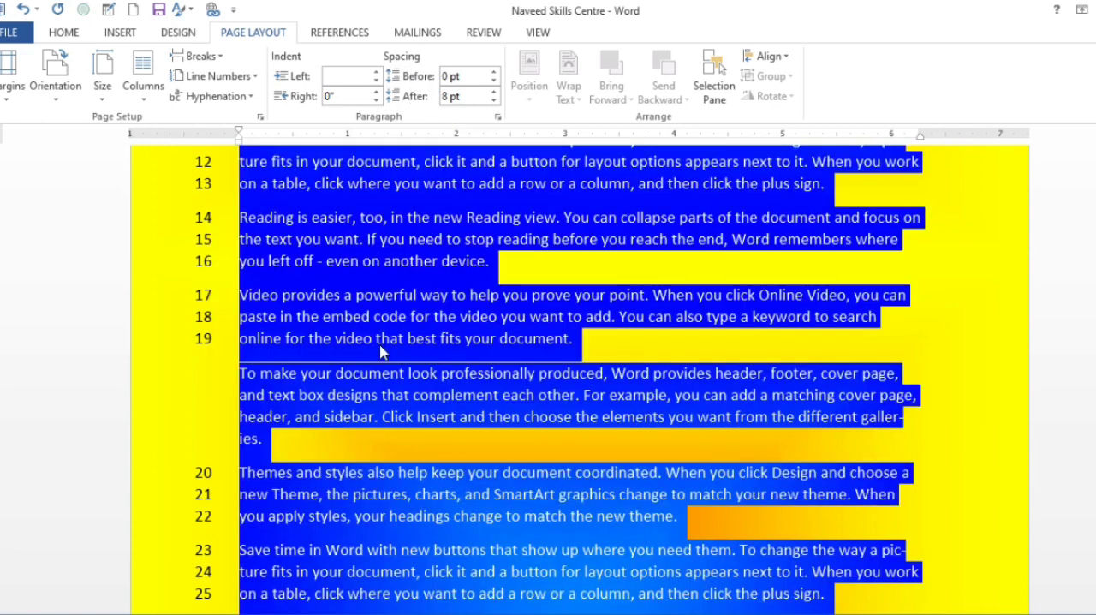
click(494, 73)
click(494, 74)
click(494, 74)
click(494, 74)
click(494, 74)
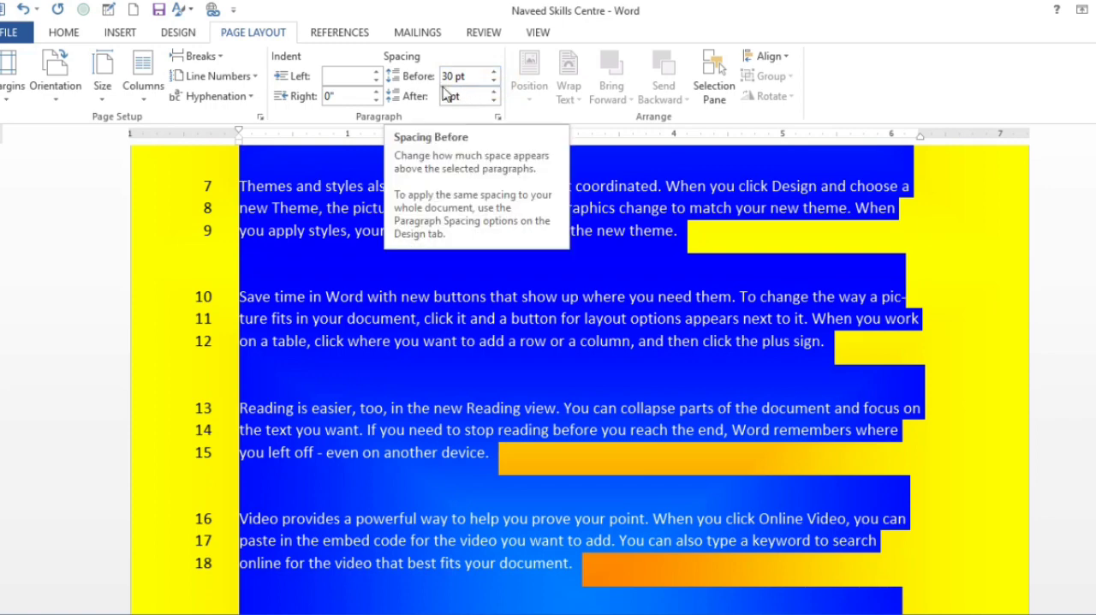
Set the spacing before the selected paragraphs back to 0 pt.
scroll(413, 206, up, 3)
scroll(413, 207, up, 5)
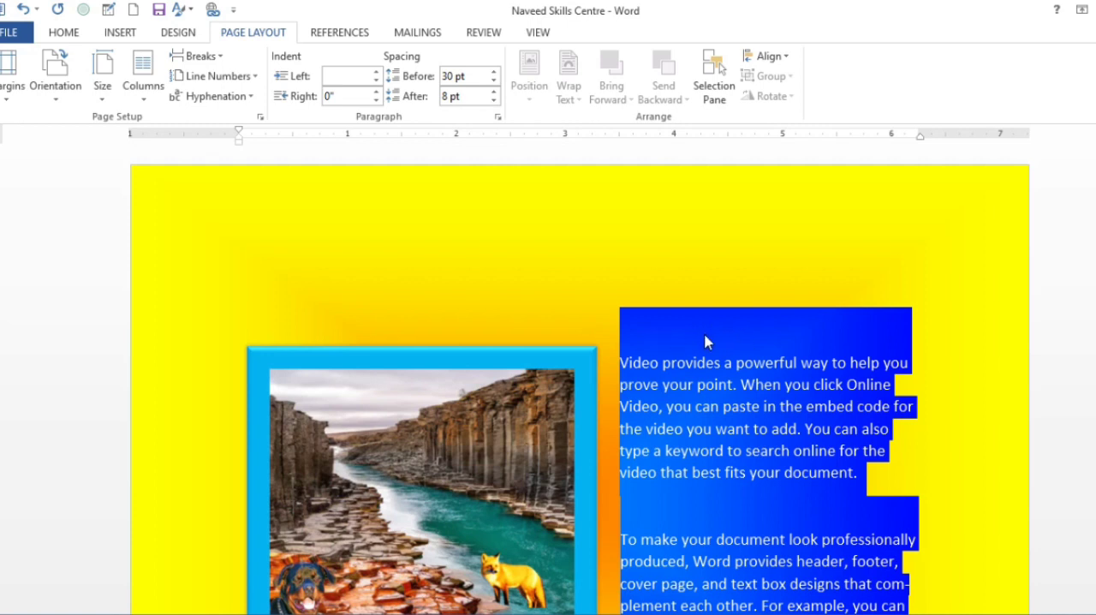
click(494, 81)
click(494, 81)
click(494, 82)
click(494, 82)
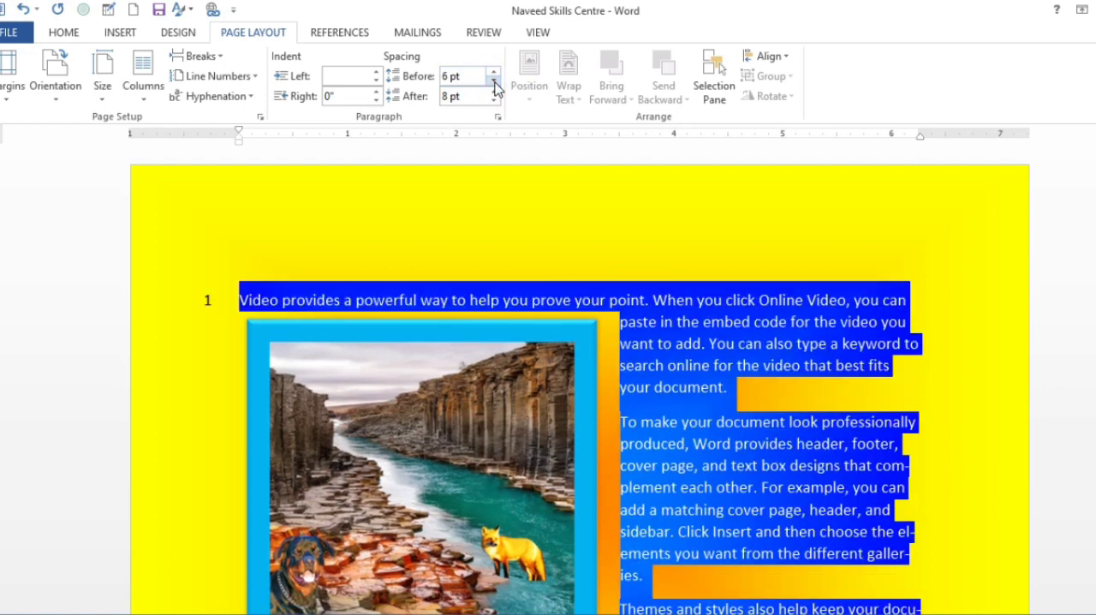
click(494, 85)
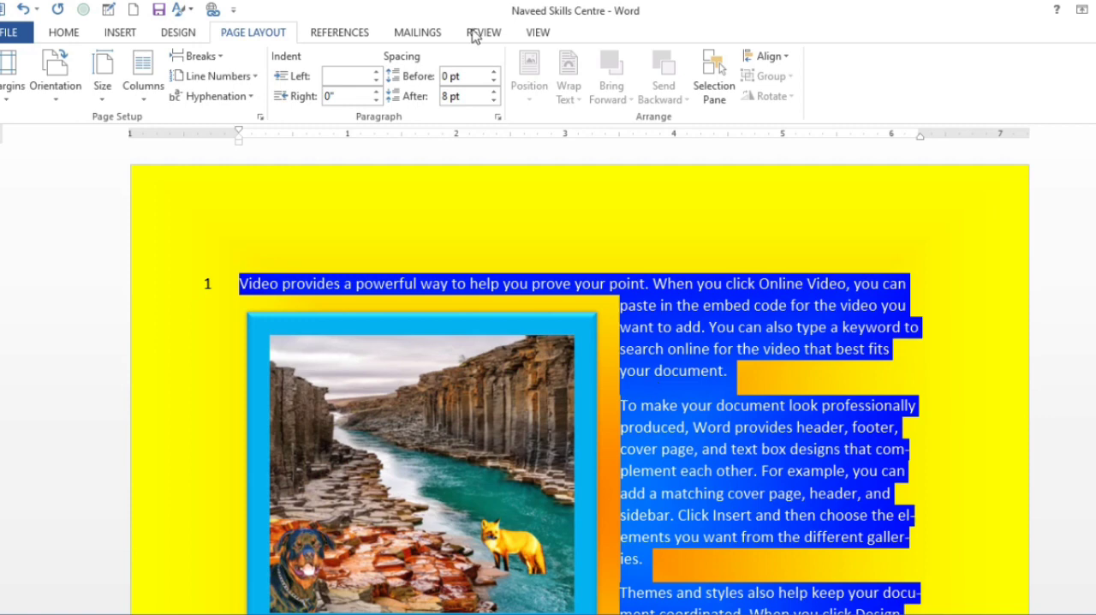
Set the spacing after the selected paragraphs to 0 pt so no gaps remain between them.
click(494, 101)
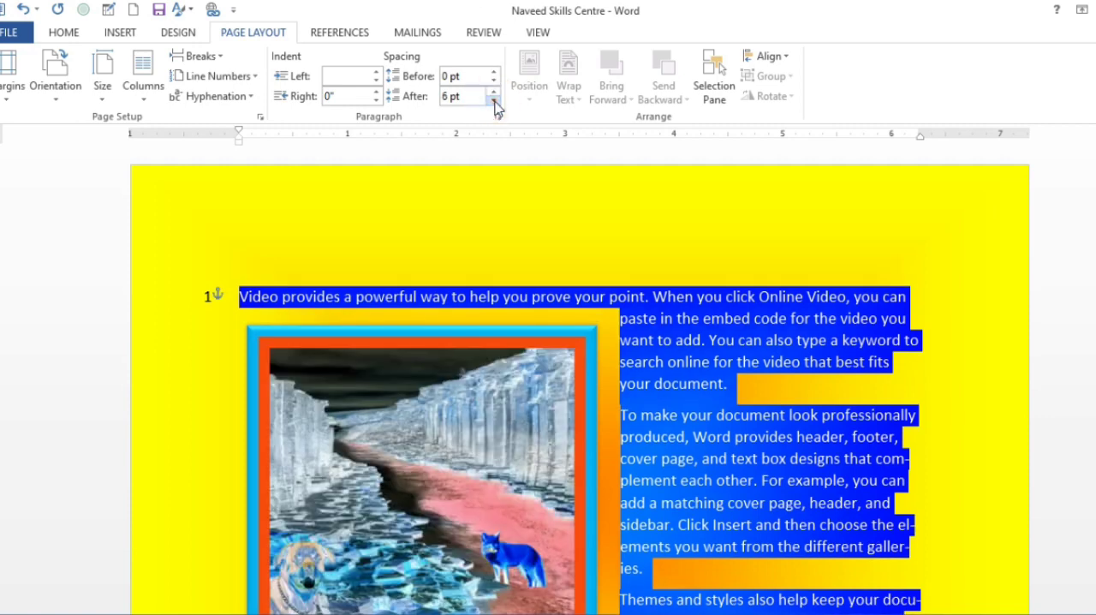
scroll(498, 107, down, 4)
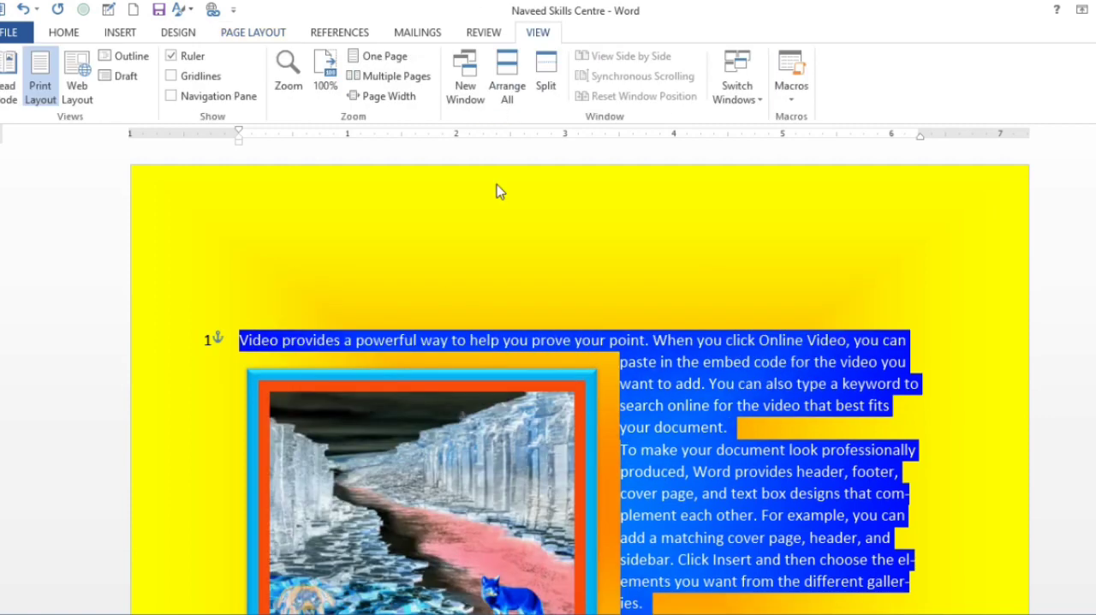
scroll(582, 370, down, 11)
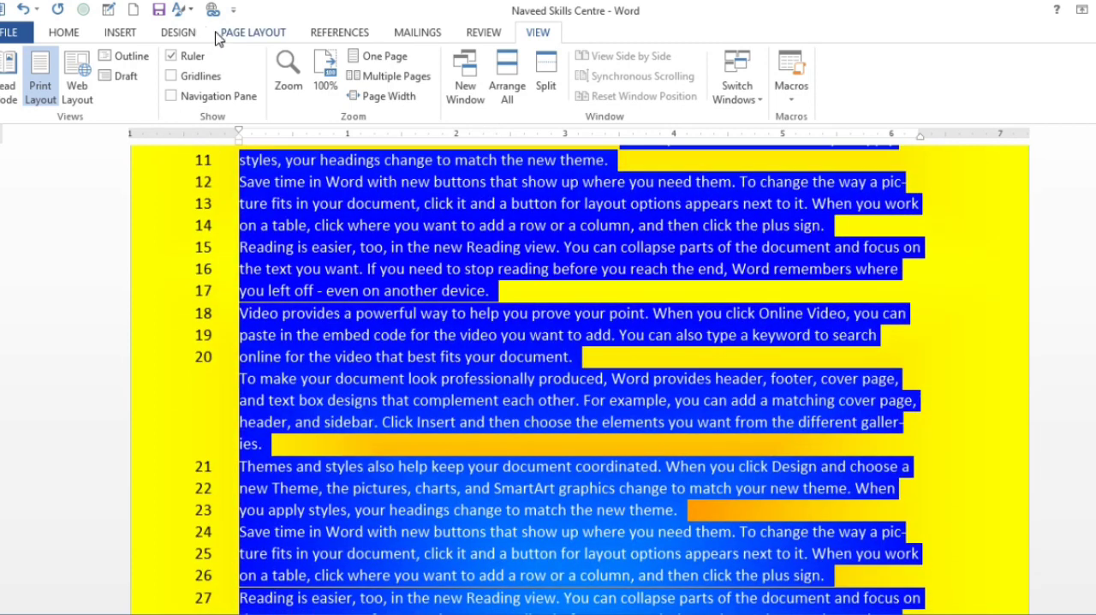
click(219, 32)
scroll(480, 351, down, 4)
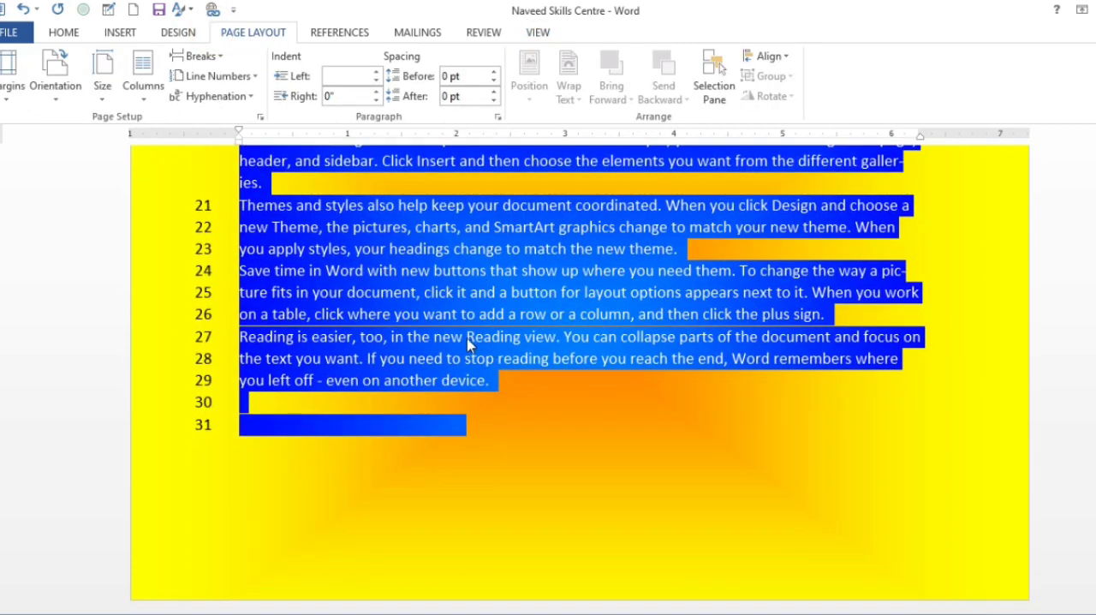
scroll(460, 289, up, 7)
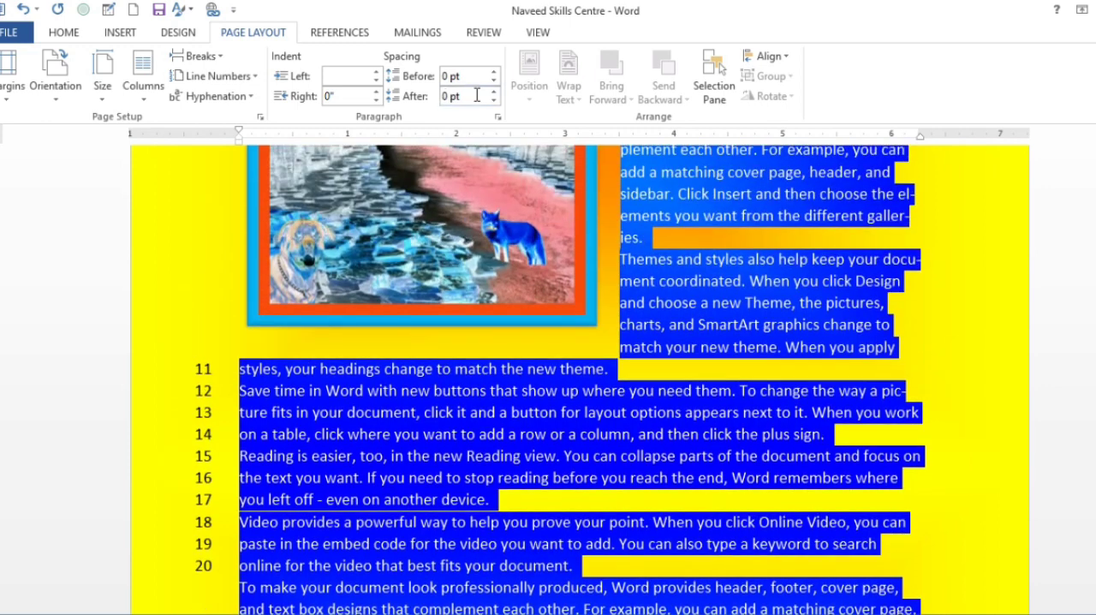
Position the river picture in the middle centre of the page with square text wrapping.
click(468, 283)
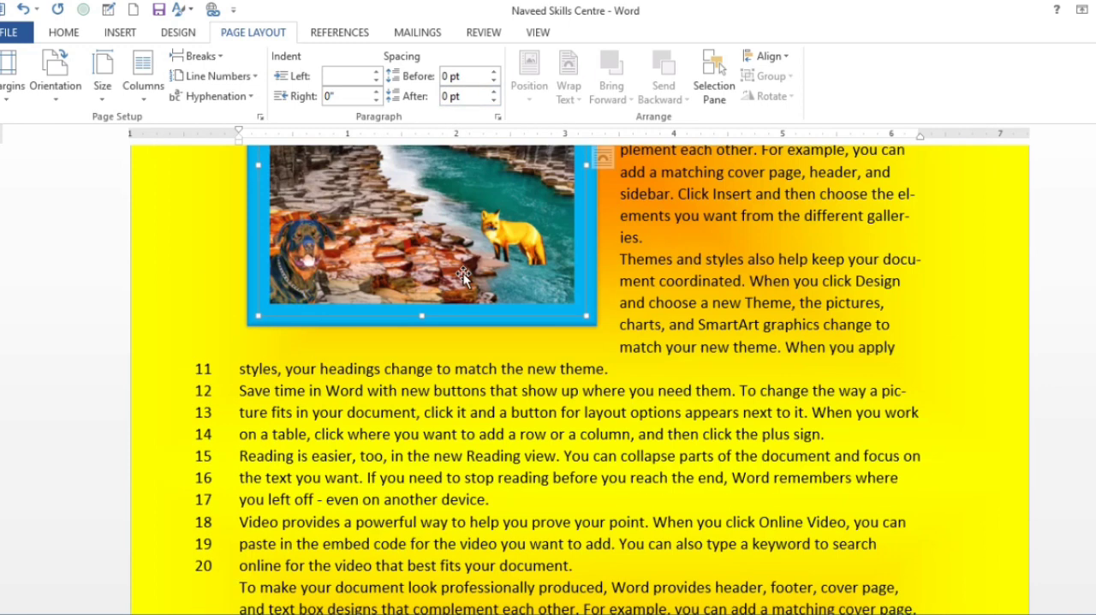
click(531, 84)
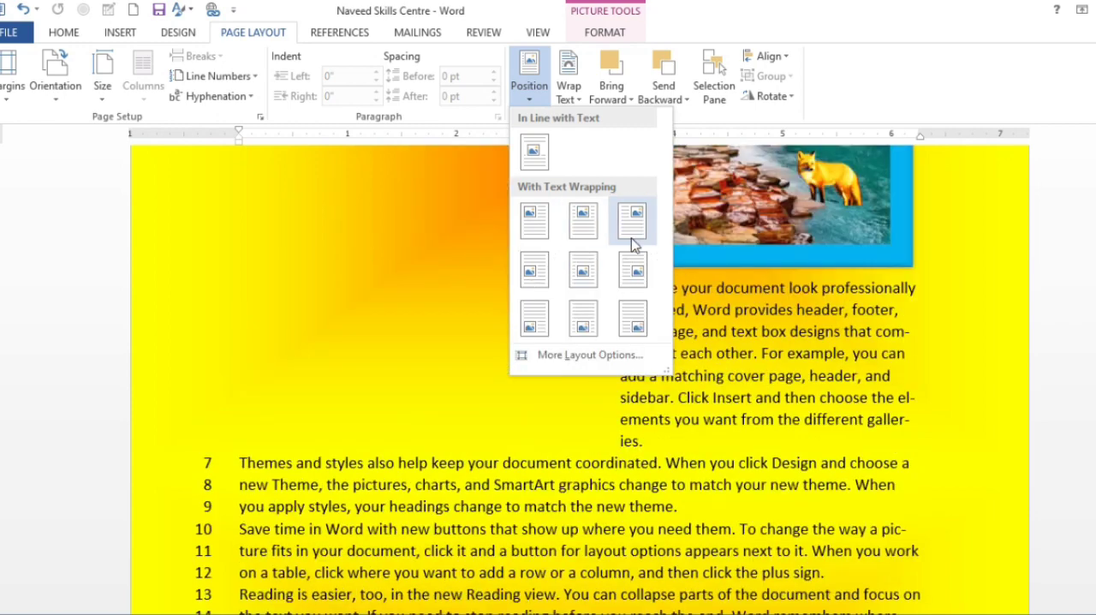
click(582, 273)
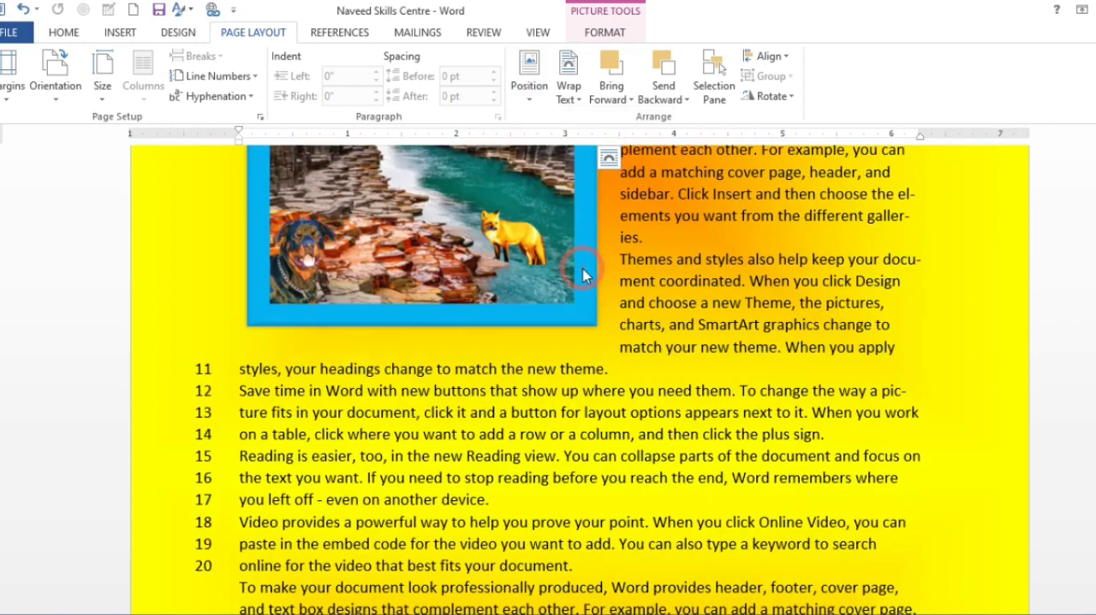
scroll(577, 272, up, 4)
scroll(578, 273, down, 6)
scroll(579, 271, up, 4)
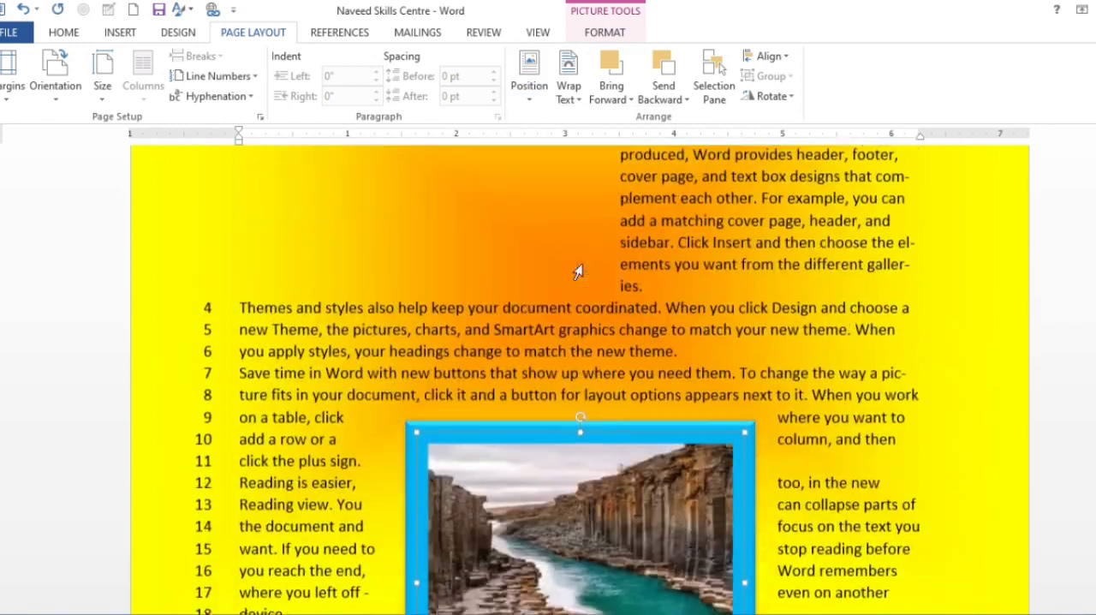
Edit the picture's wrap points, pulling the middles of its right and left wrap edges outward into points.
click(569, 92)
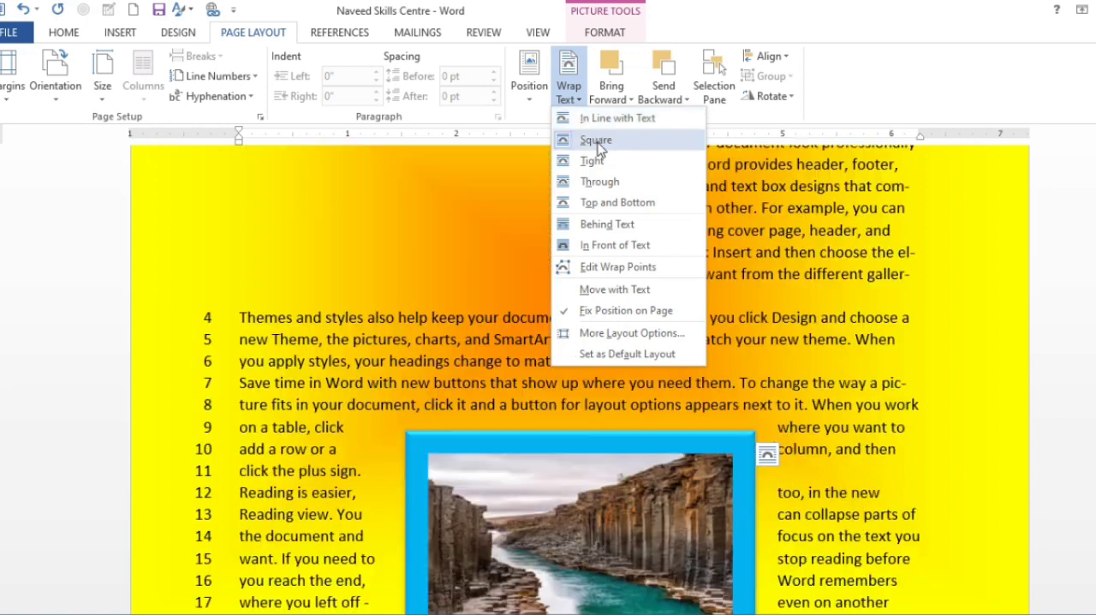
scroll(589, 390, down, 3)
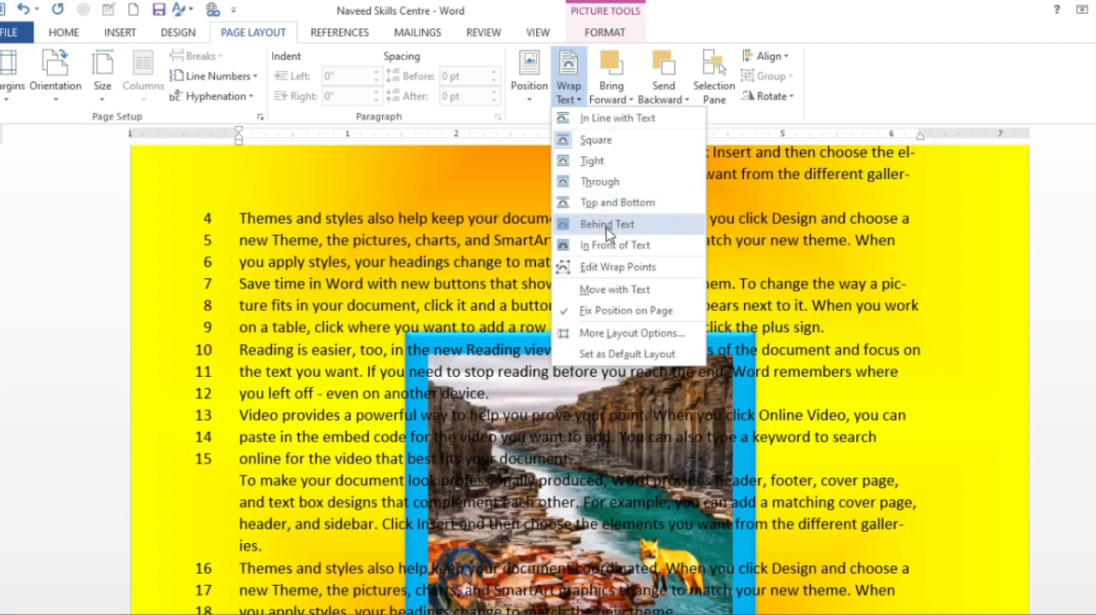
click(606, 266)
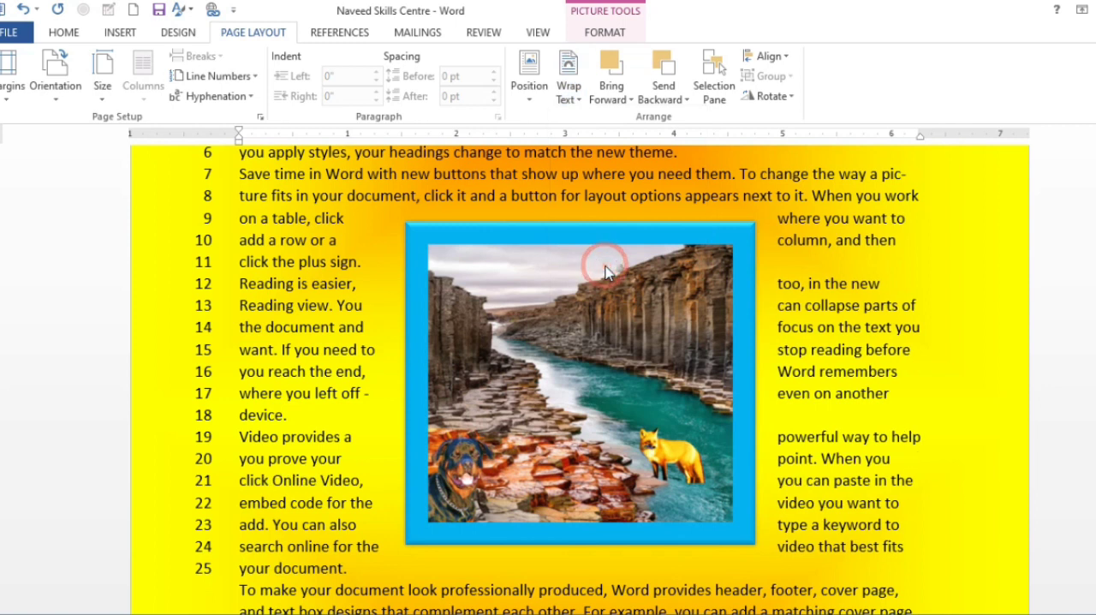
drag(761, 380, 857, 373)
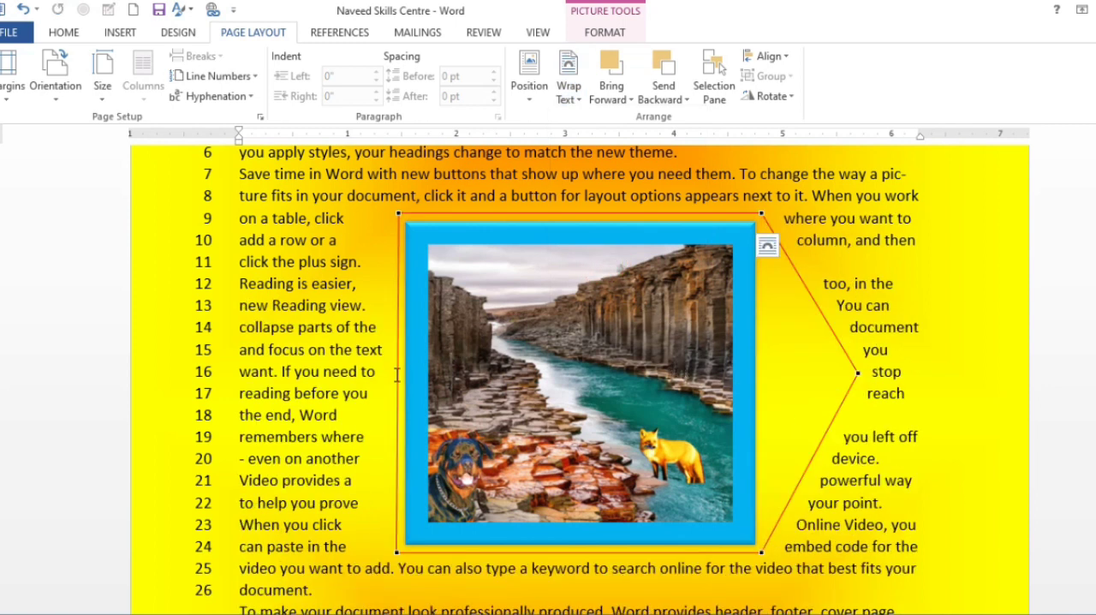
drag(398, 373, 242, 373)
click(353, 32)
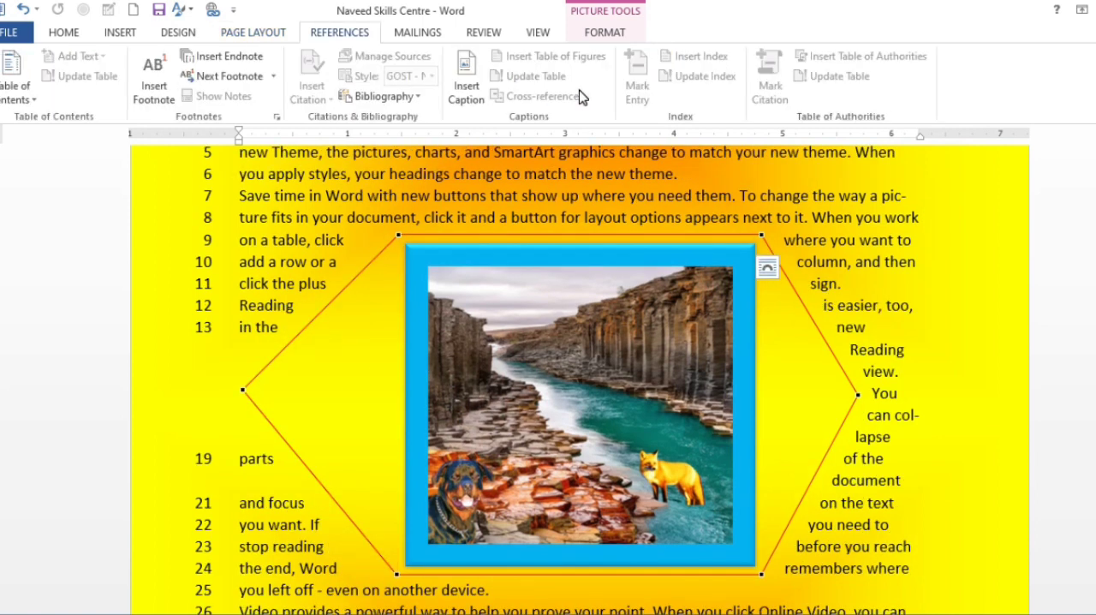
click(253, 33)
scroll(549, 372, down, 2)
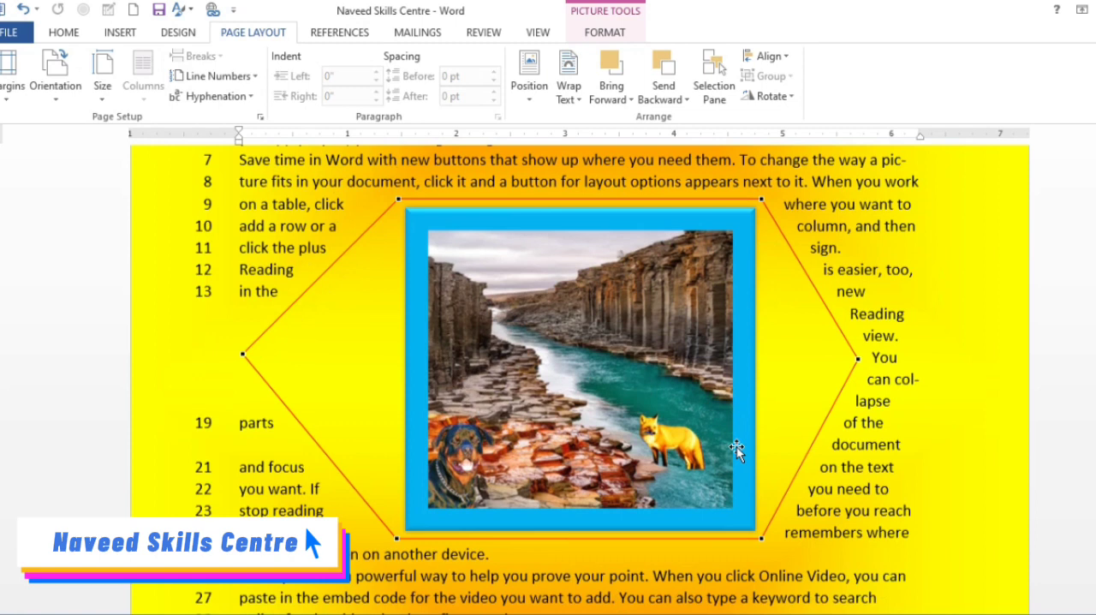
Duplicate the river picture by copying and pasting it.
click(520, 486)
click(528, 279)
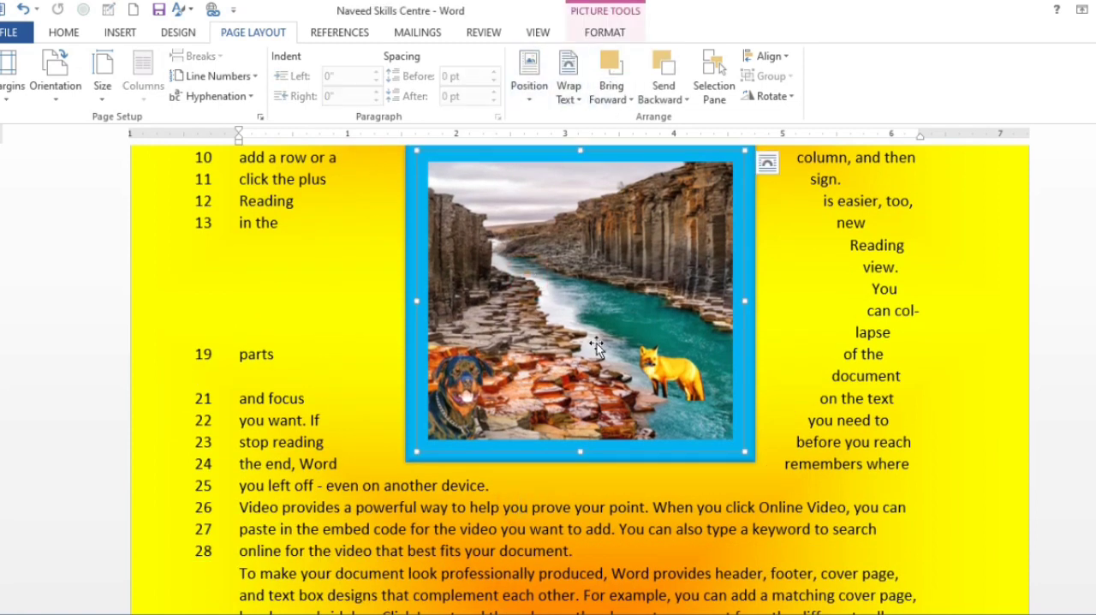
key(ctrl+v)
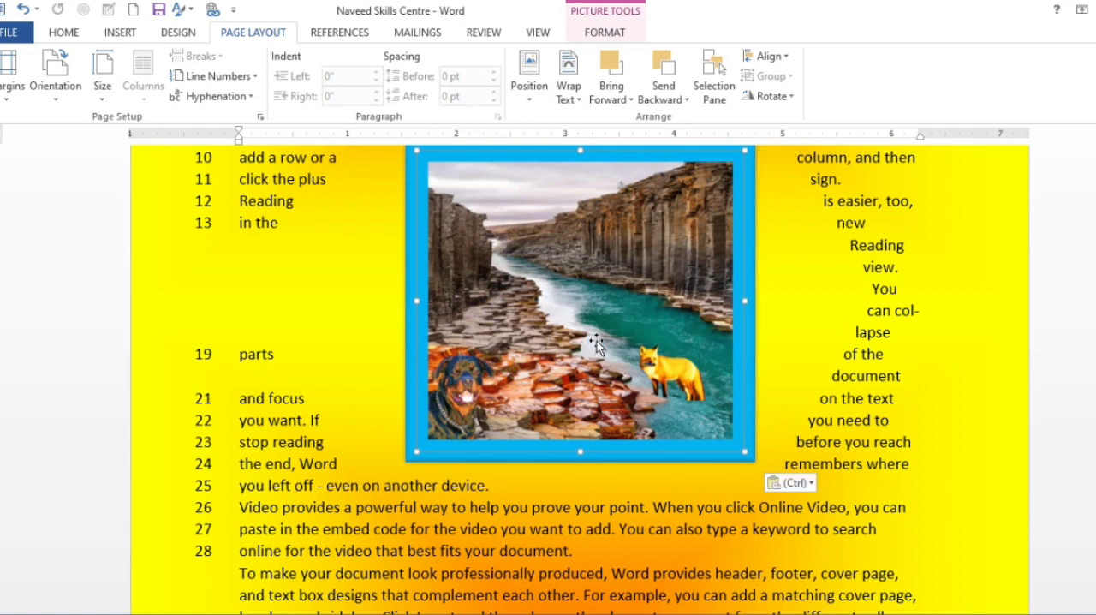
Give the pasted picture a red border and move it down and to the right, partly overlapping the original.
click(603, 34)
click(672, 56)
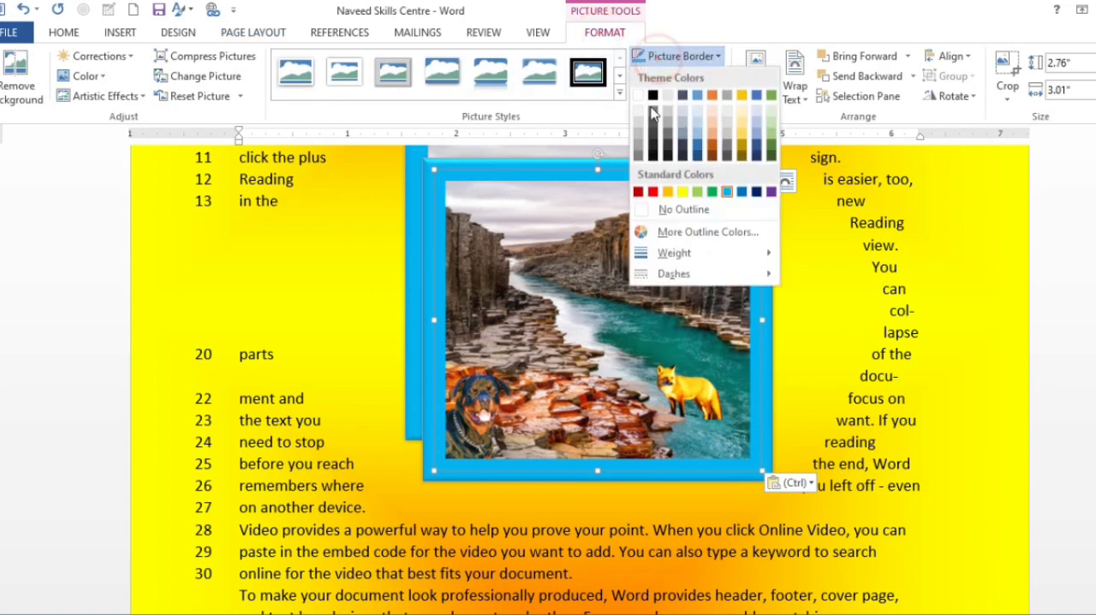
click(652, 191)
drag(632, 181, 658, 223)
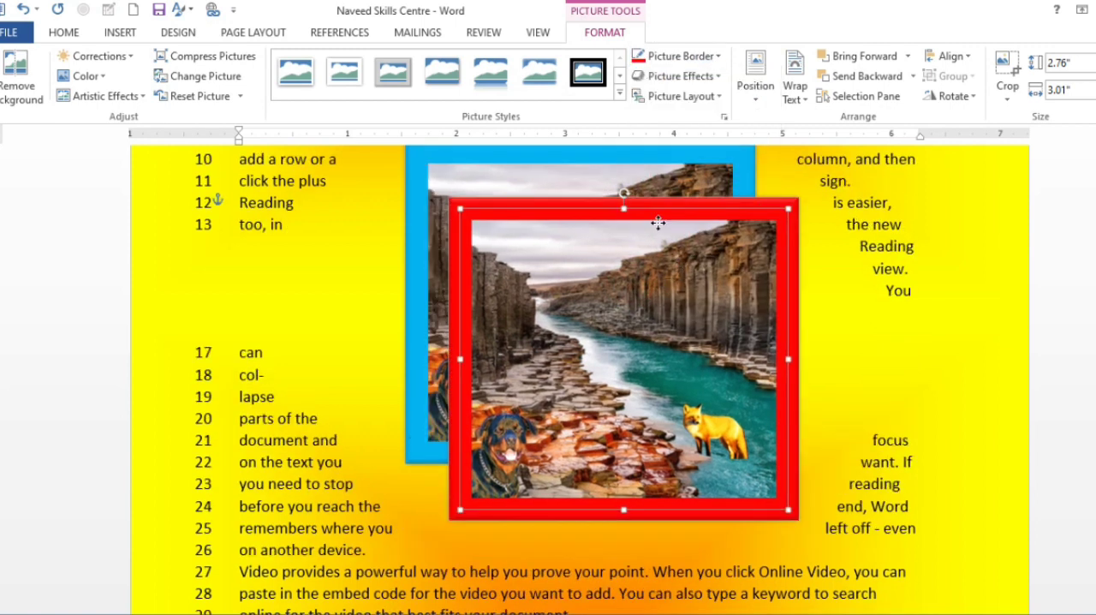
Send the red-bordered picture backward behind the blue-bordered one and bring it forward again.
scroll(659, 227, up, 2)
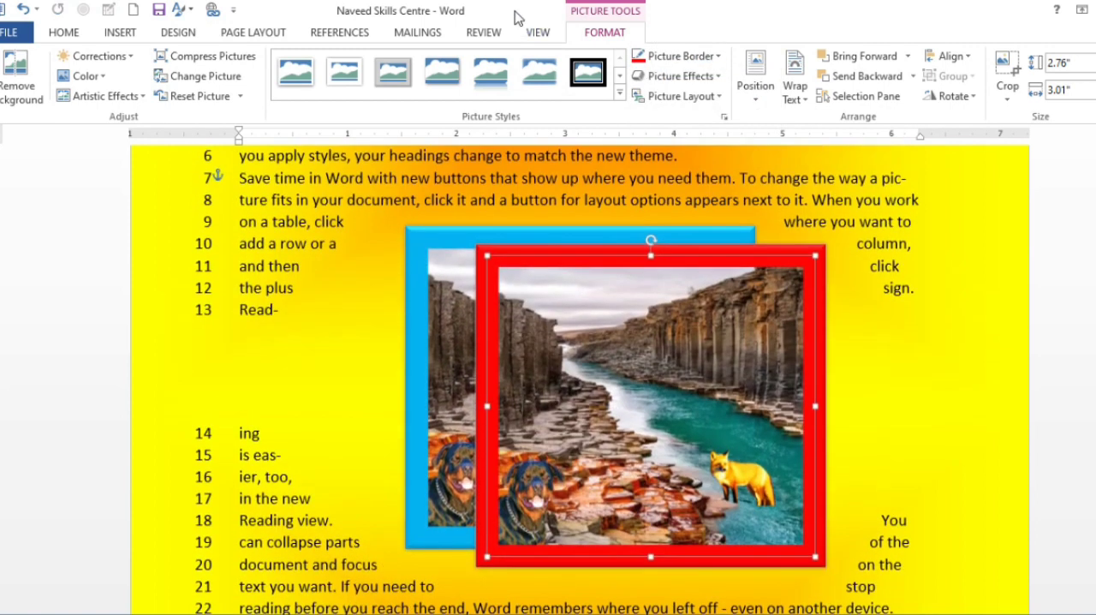
click(257, 34)
click(612, 76)
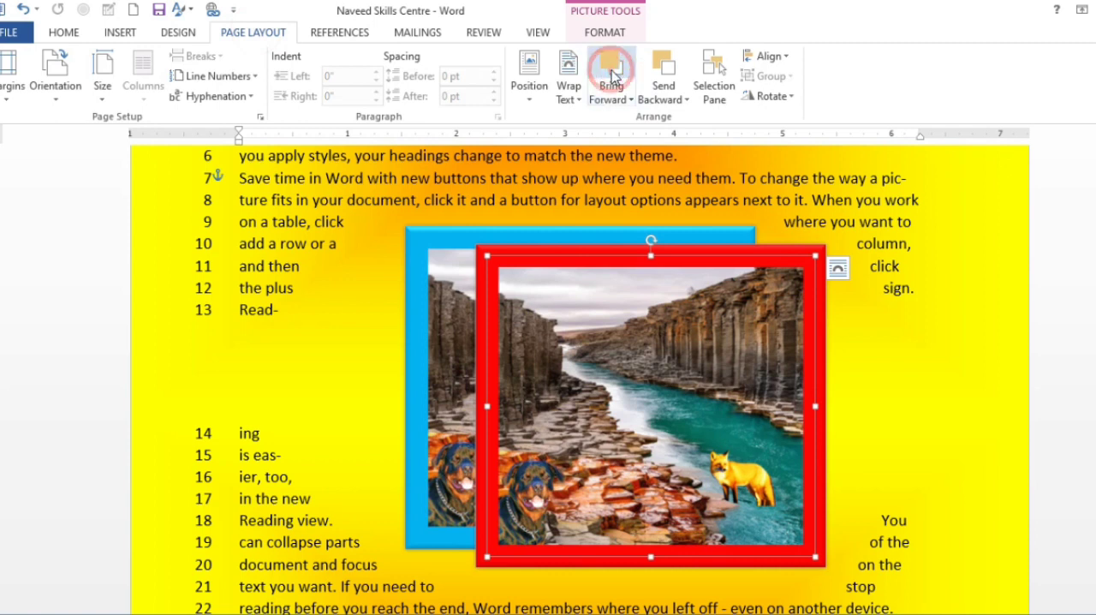
click(664, 73)
click(611, 68)
Examine the red-bordered picture's layering options, including Bring in Front of Text and Send Behind Text.
click(611, 100)
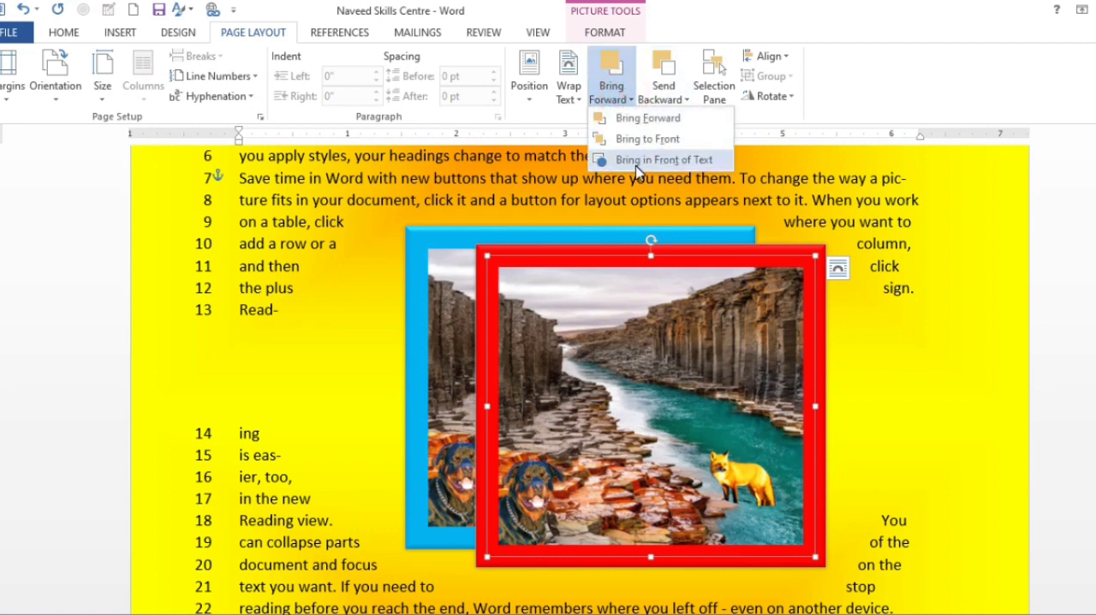
click(636, 160)
click(664, 99)
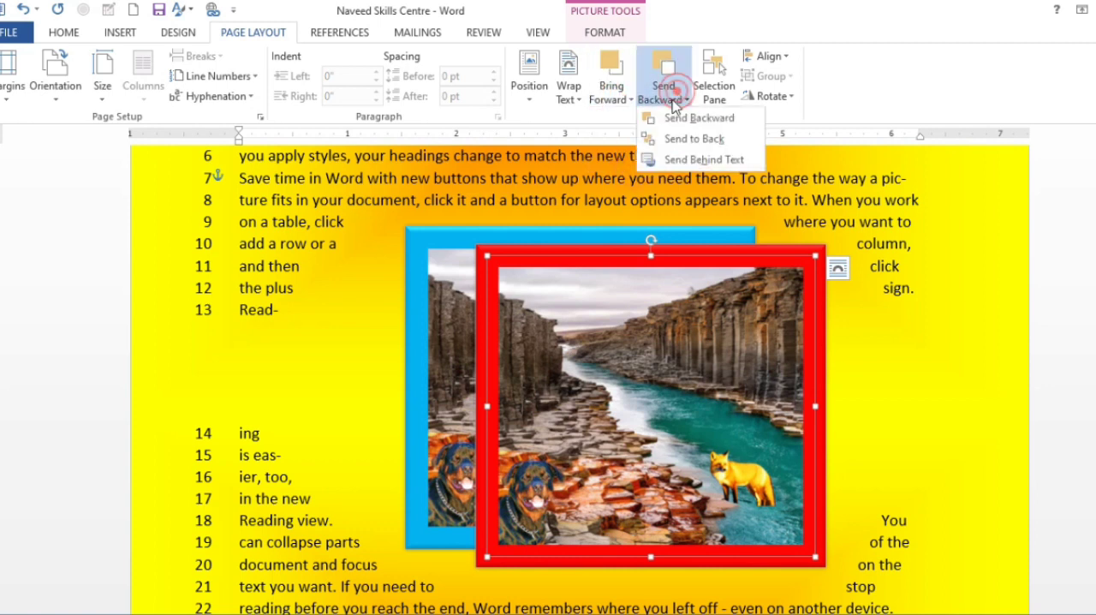
click(680, 160)
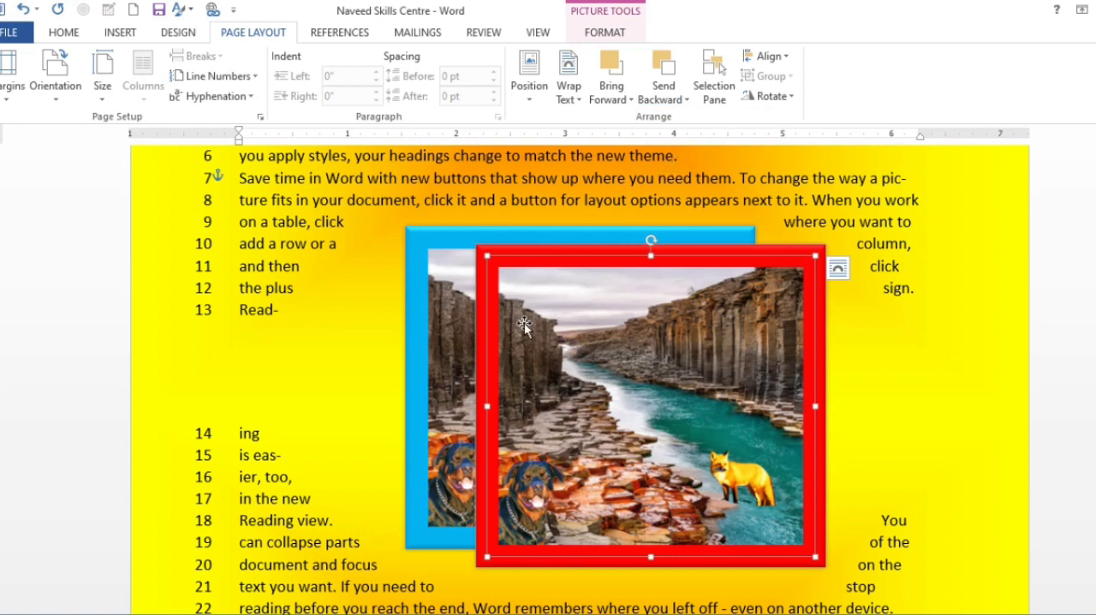
Move the blue-bordered picture up above the red-bordered one and set its text wrapping to Behind Text.
click(430, 286)
drag(459, 248, 535, 155)
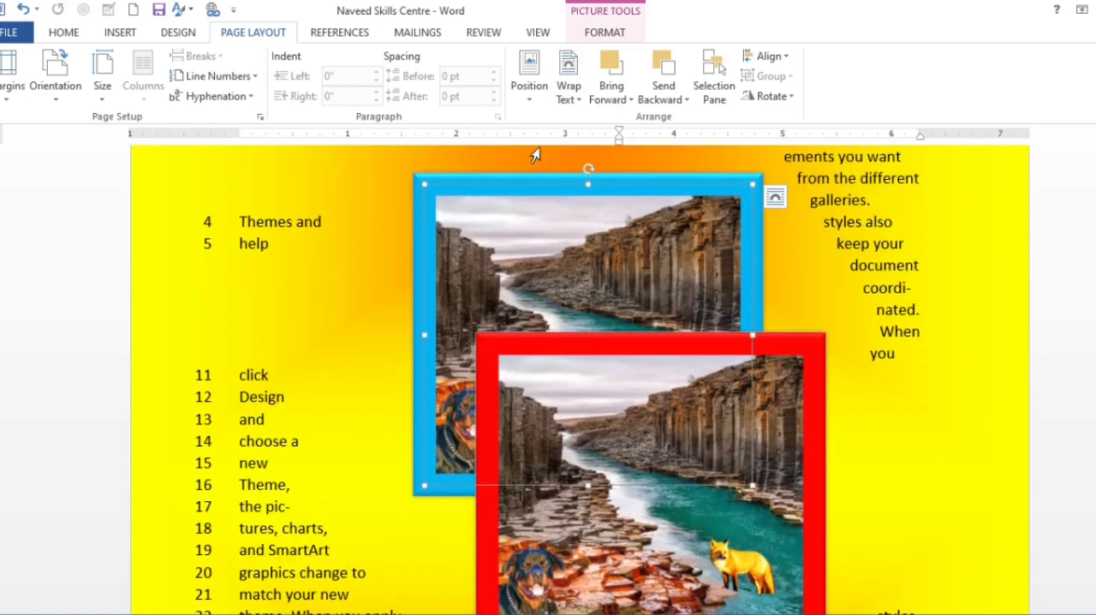
click(565, 94)
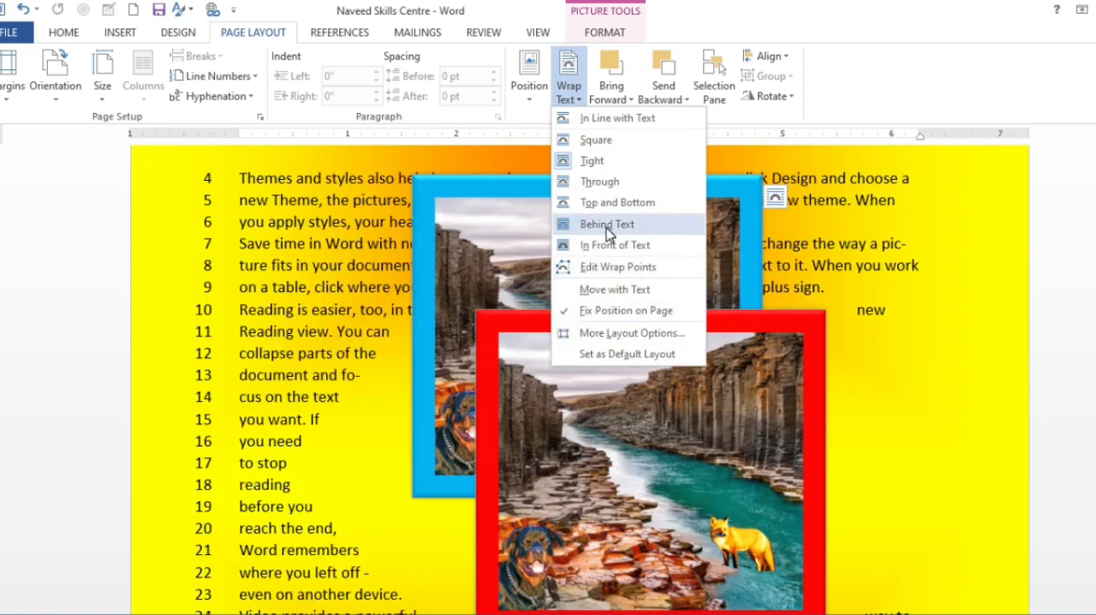
click(606, 225)
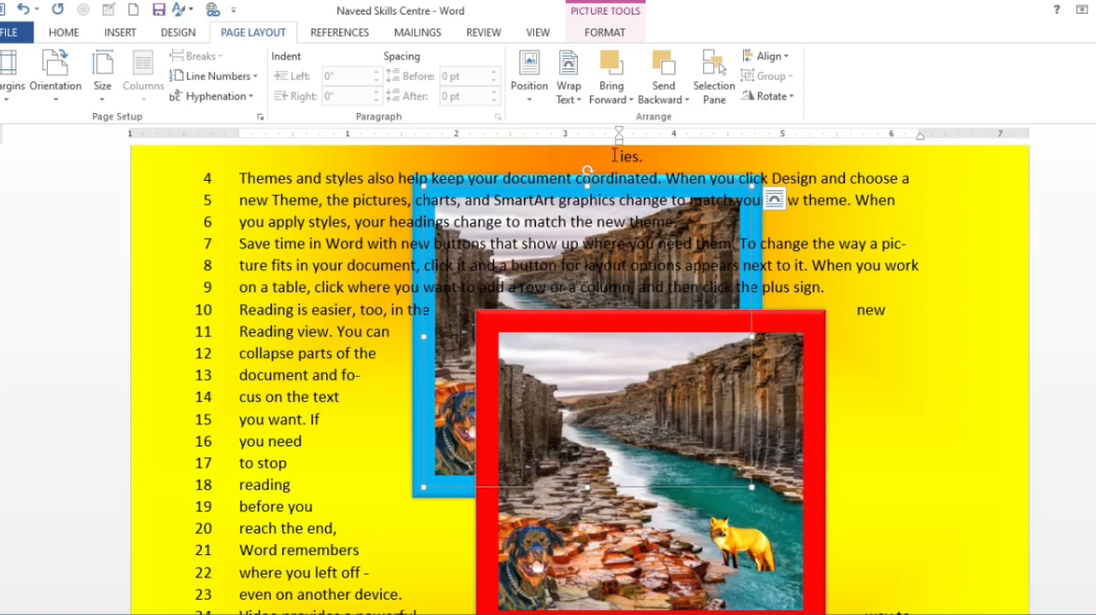
Bring the blue-bordered picture in front of the text, and send it behind the text again.
click(663, 93)
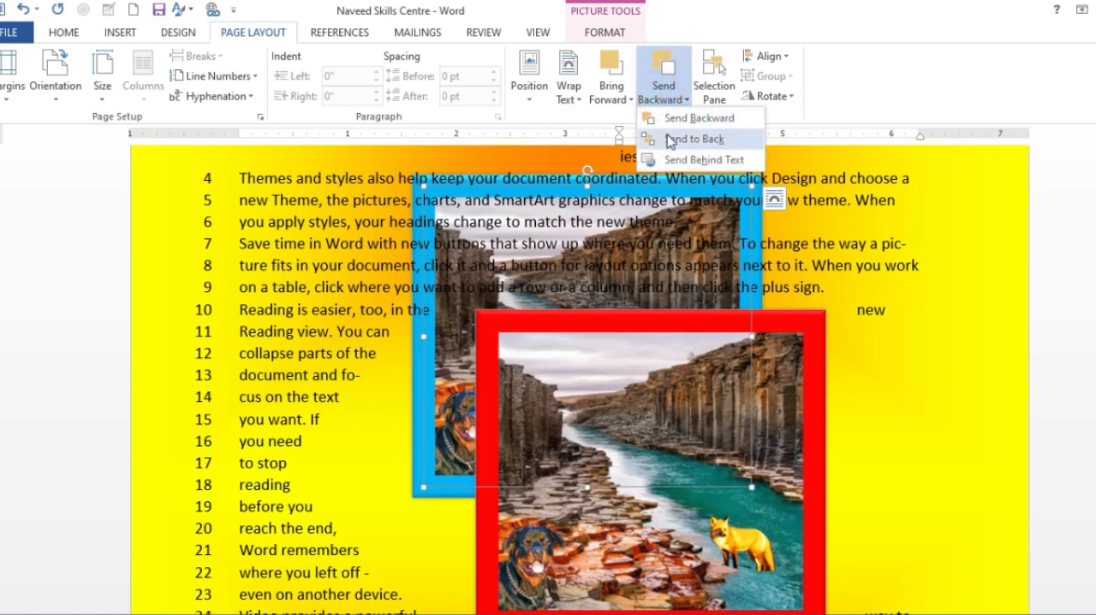
click(611, 93)
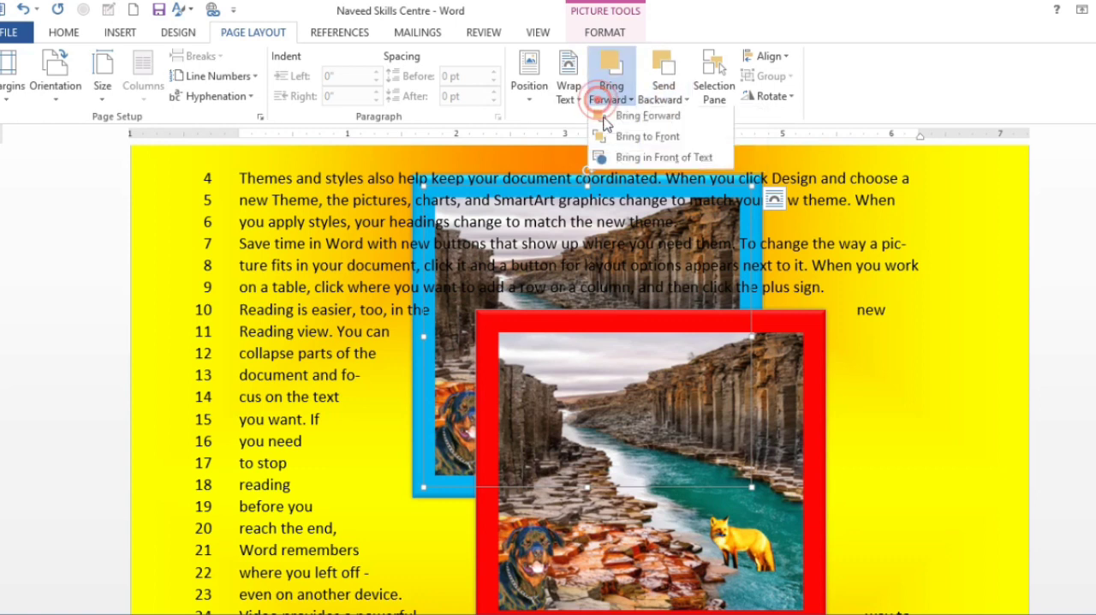
click(642, 163)
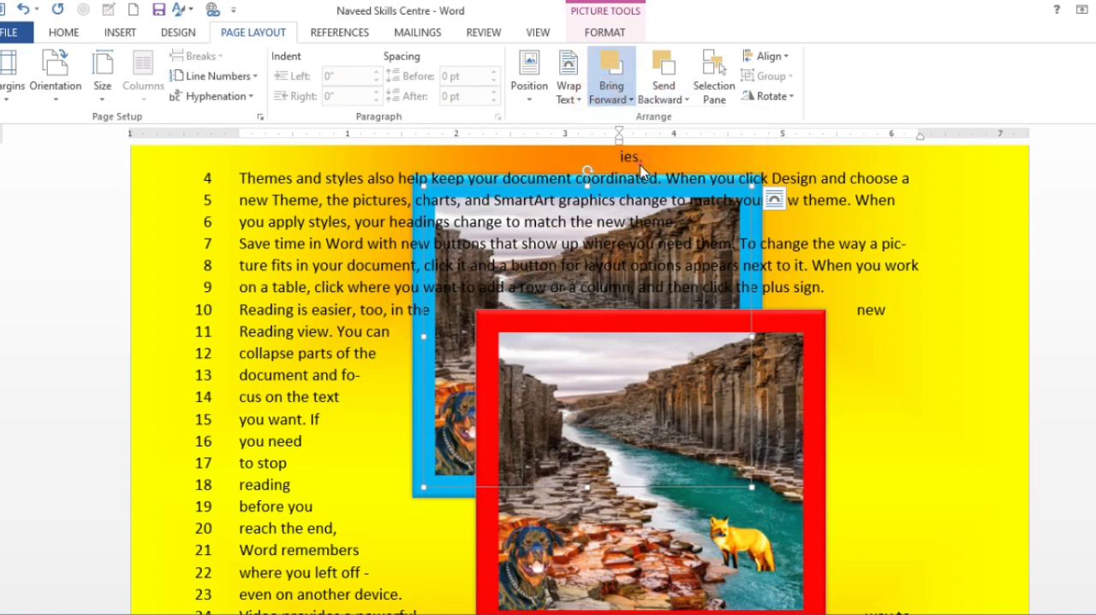
click(668, 96)
click(685, 161)
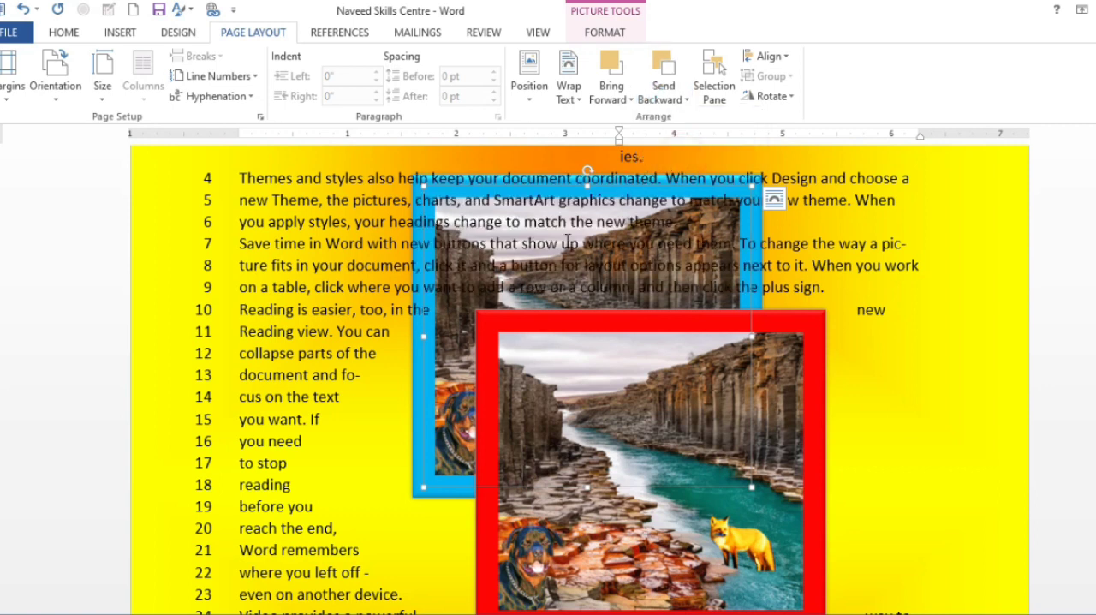
Hide and show both pictures through the Selection Pane, all at once and individually, and close the pane with both shown.
click(714, 85)
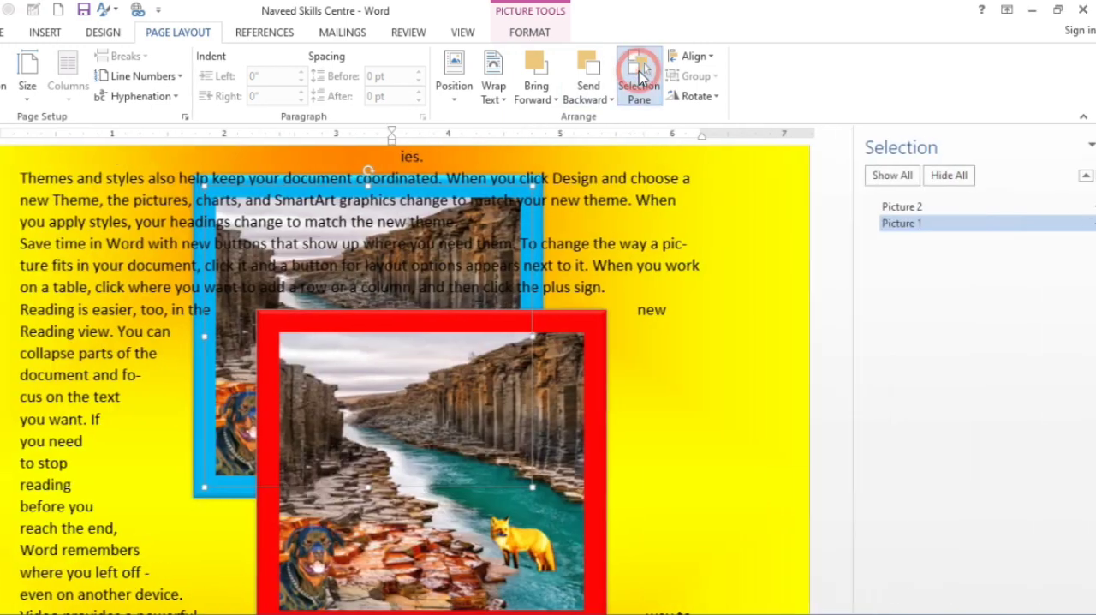
click(933, 183)
click(874, 181)
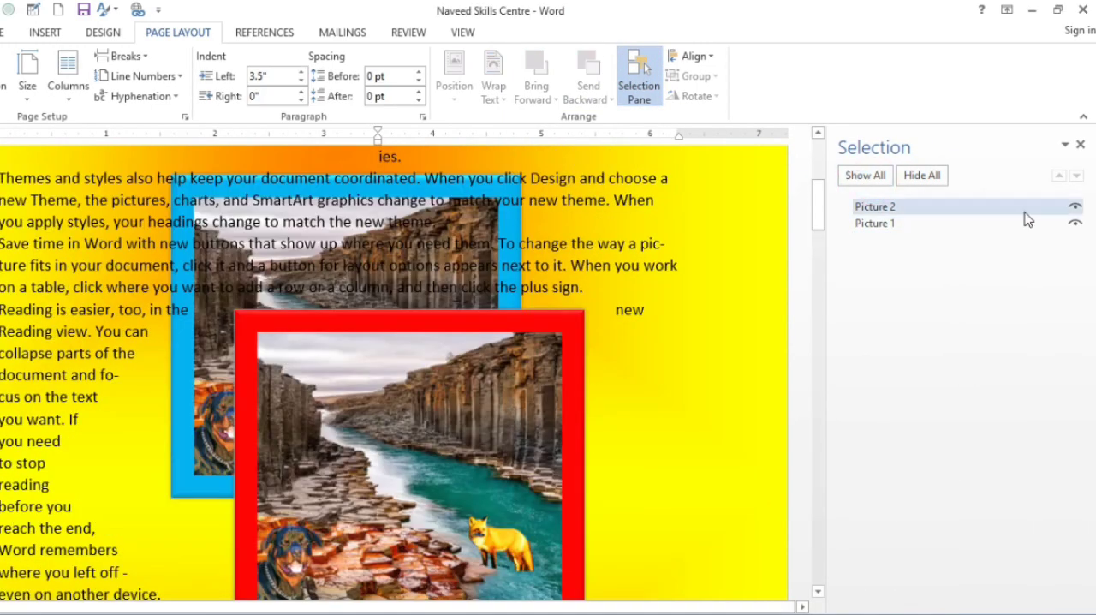
click(1075, 213)
click(1075, 223)
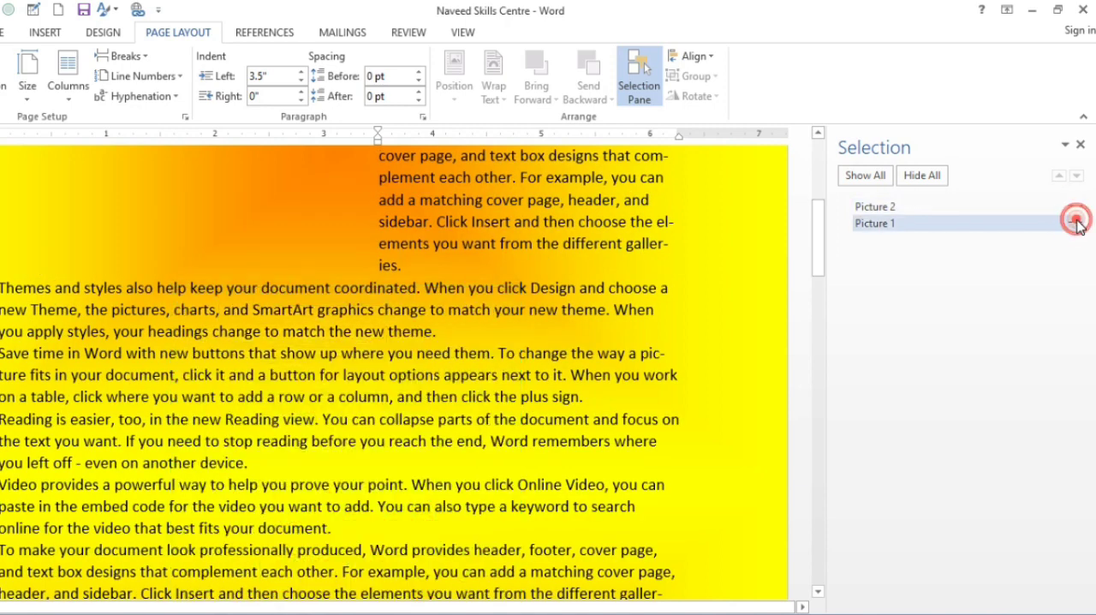
click(860, 177)
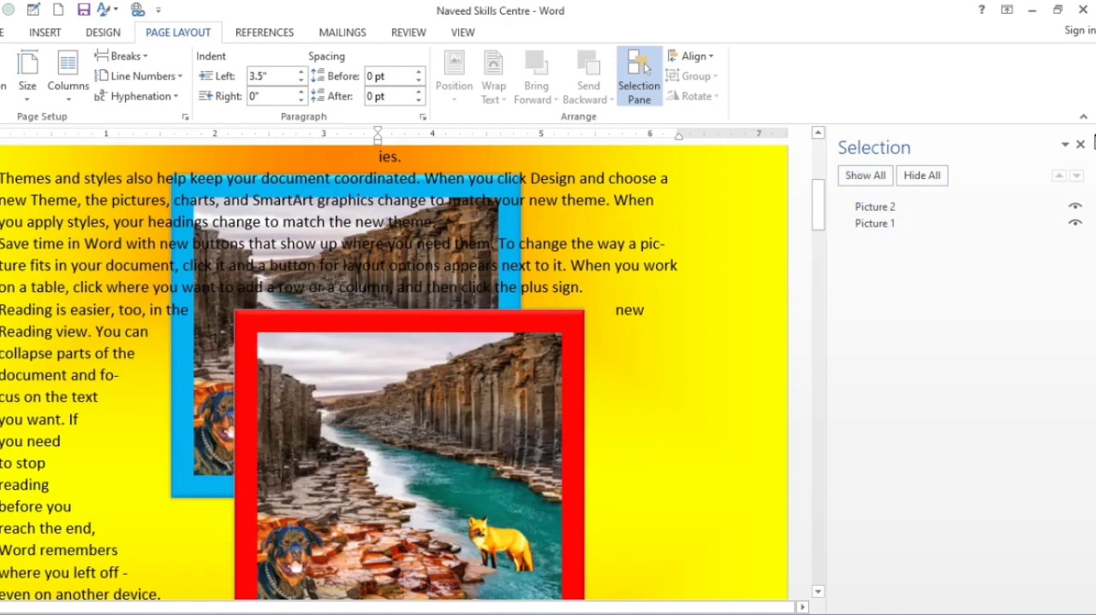
click(1080, 145)
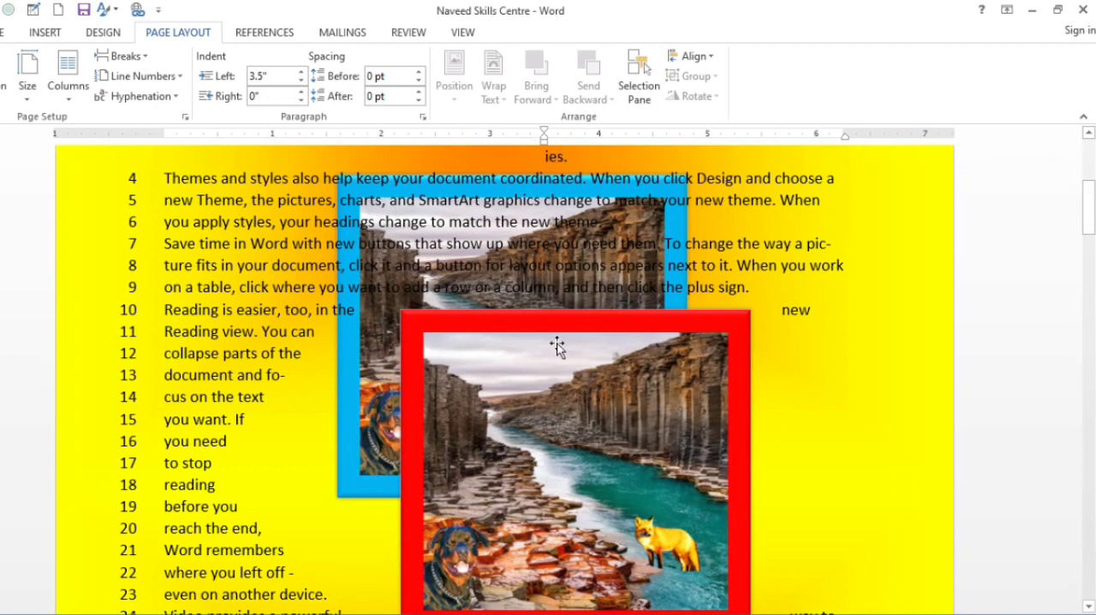
Align the red-bordered picture to the left margin, to the right margin, and finally to the center.
click(556, 345)
click(692, 56)
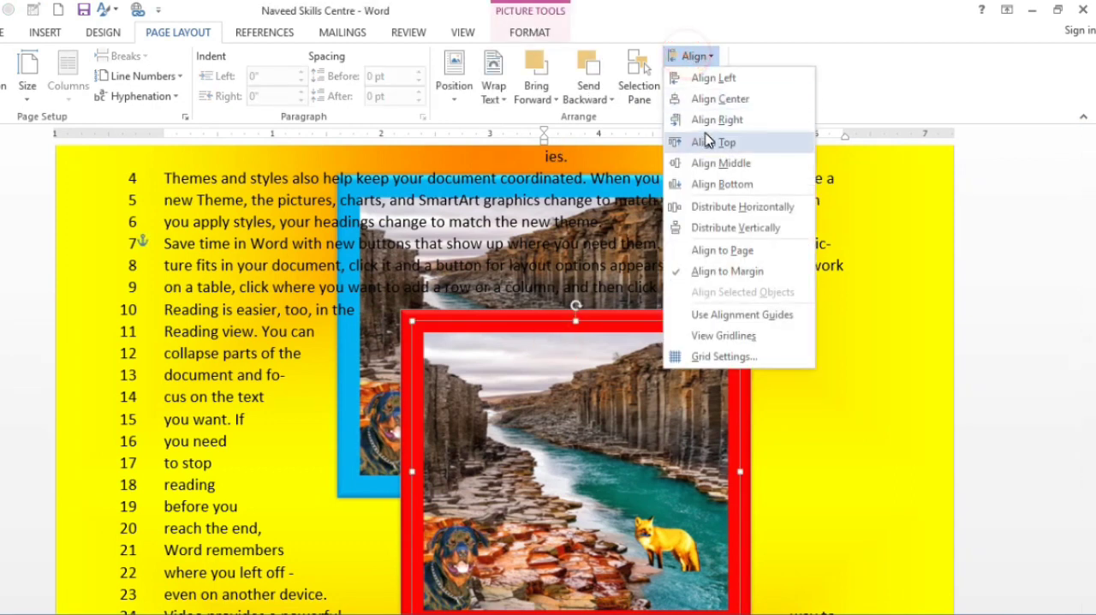
click(710, 77)
click(695, 55)
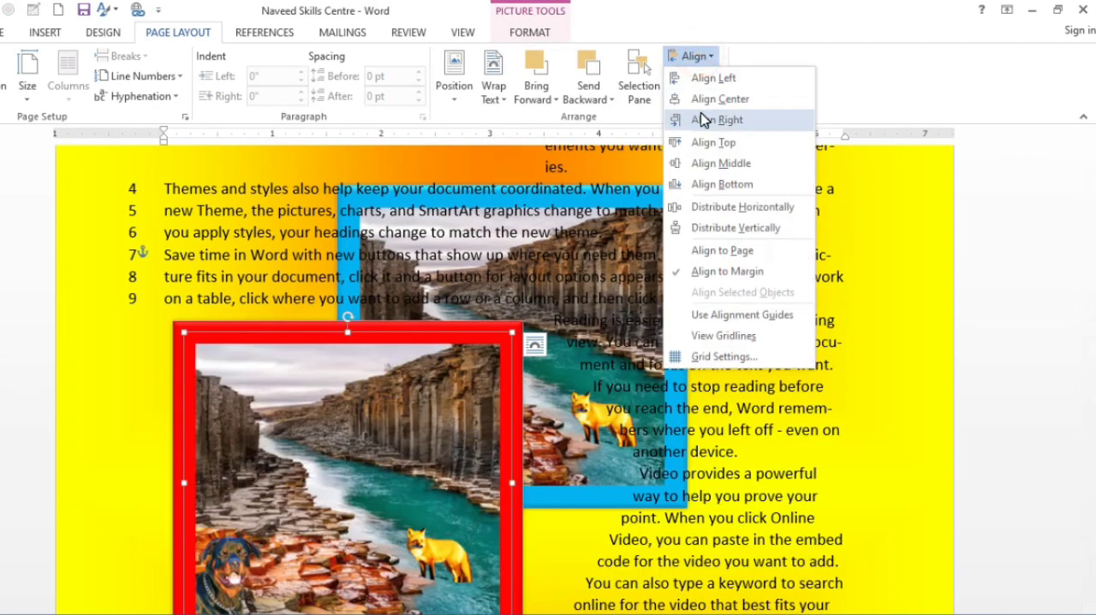
click(702, 120)
click(695, 56)
click(710, 99)
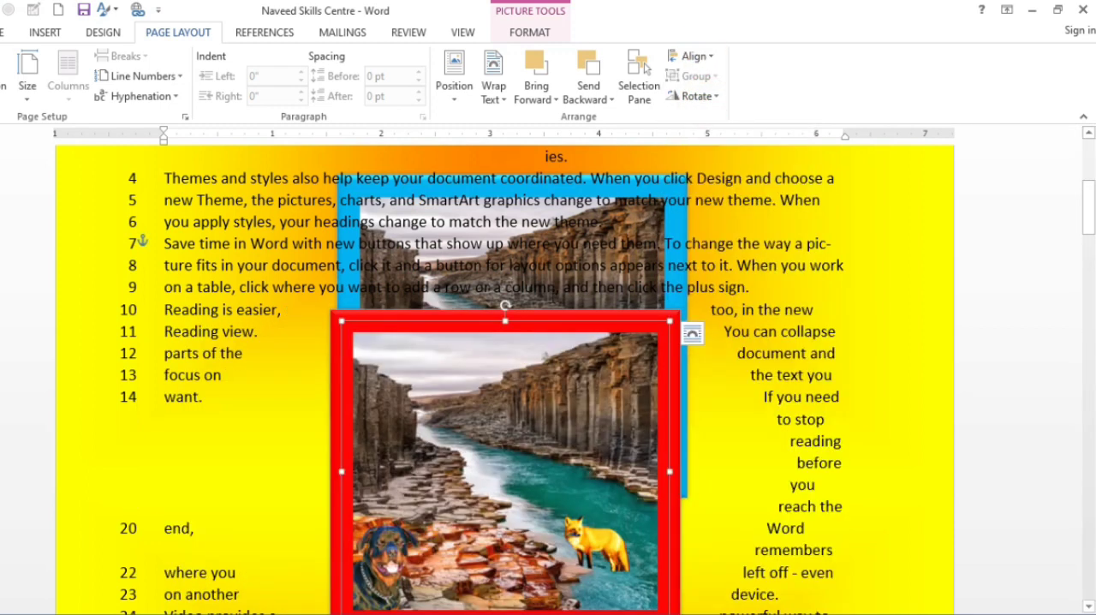
Move the red-bordered picture down, in line with the blue-bordered one and overlapping only its lower edge.
scroll(545, 353, down, 1)
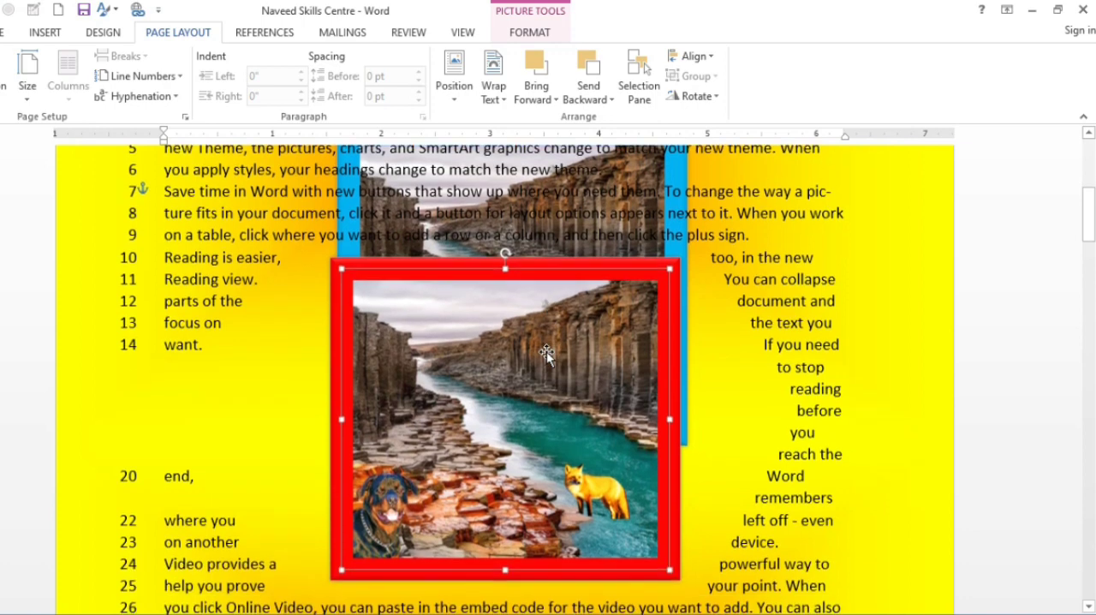
click(568, 236)
drag(587, 304, 589, 241)
scroll(590, 242, up, 5)
Set the blue-bordered picture to Bring in Front of Text.
click(594, 283)
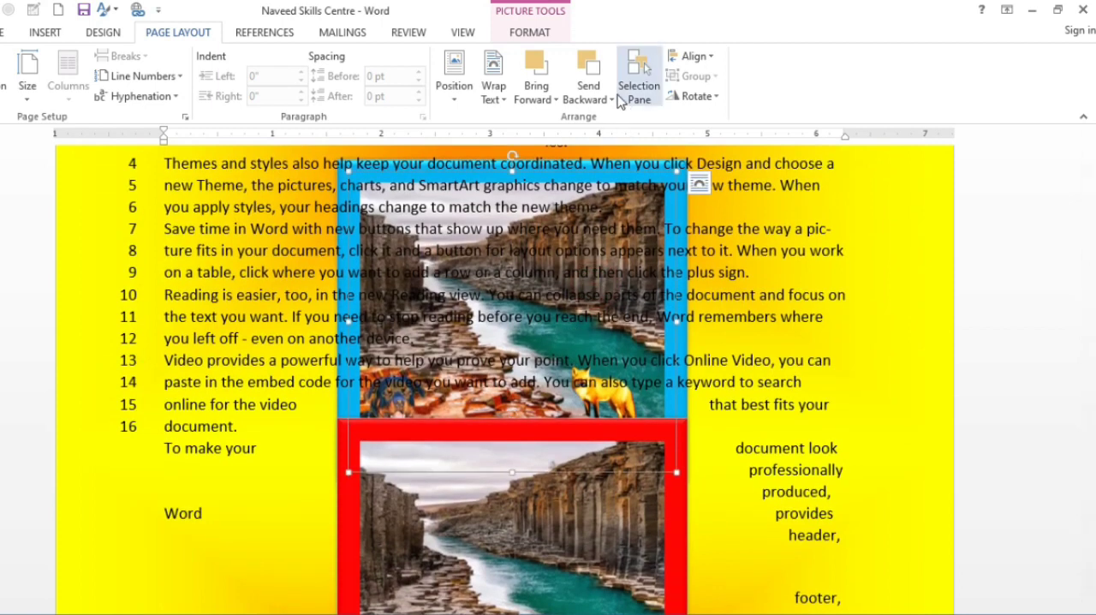
click(548, 100)
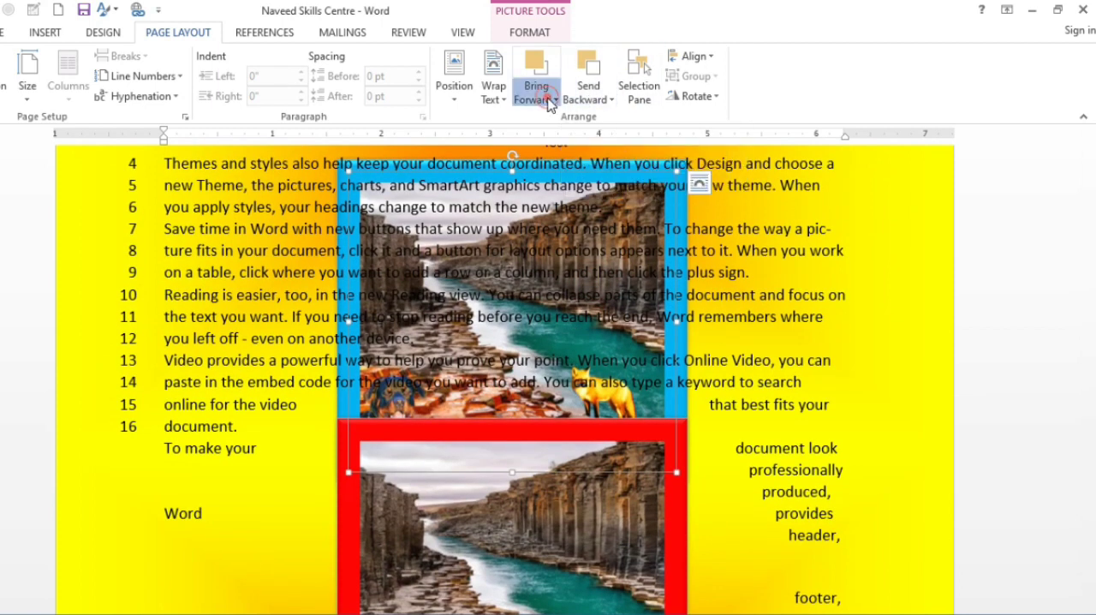
click(589, 96)
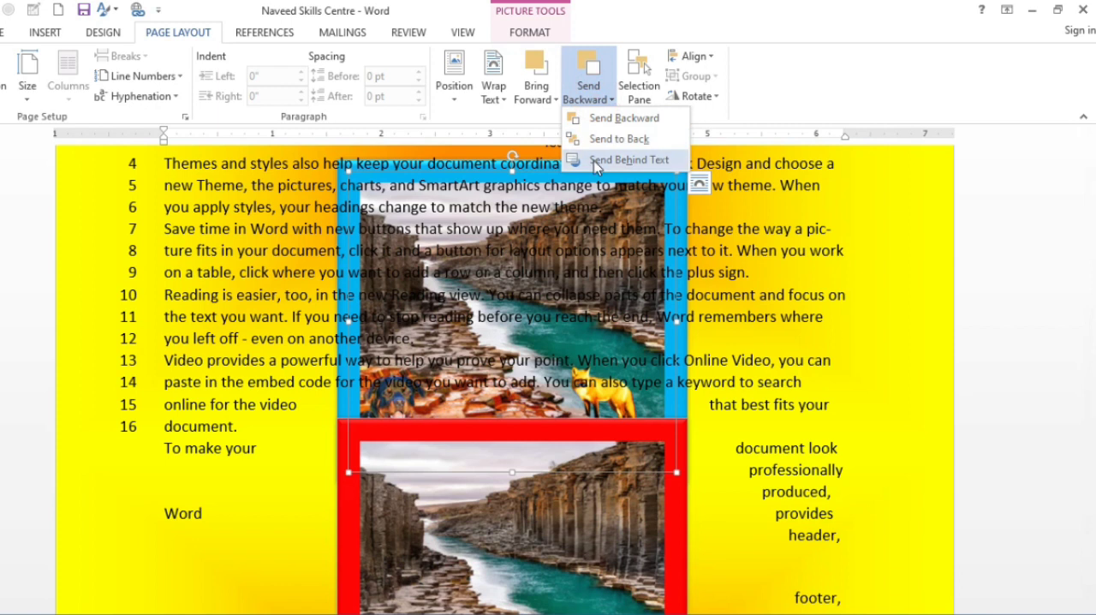
click(552, 101)
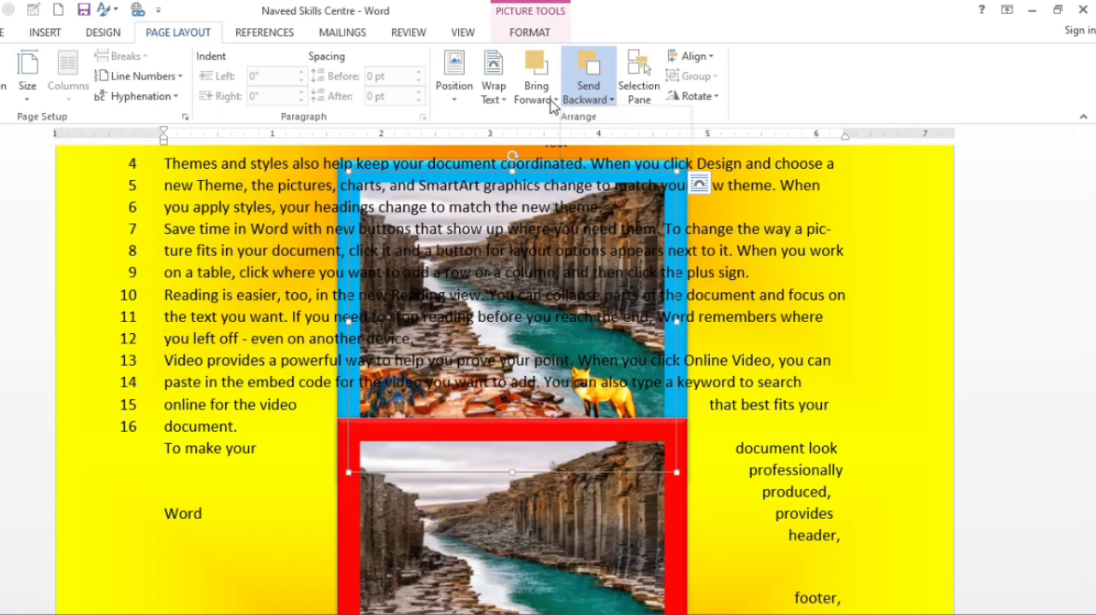
click(586, 160)
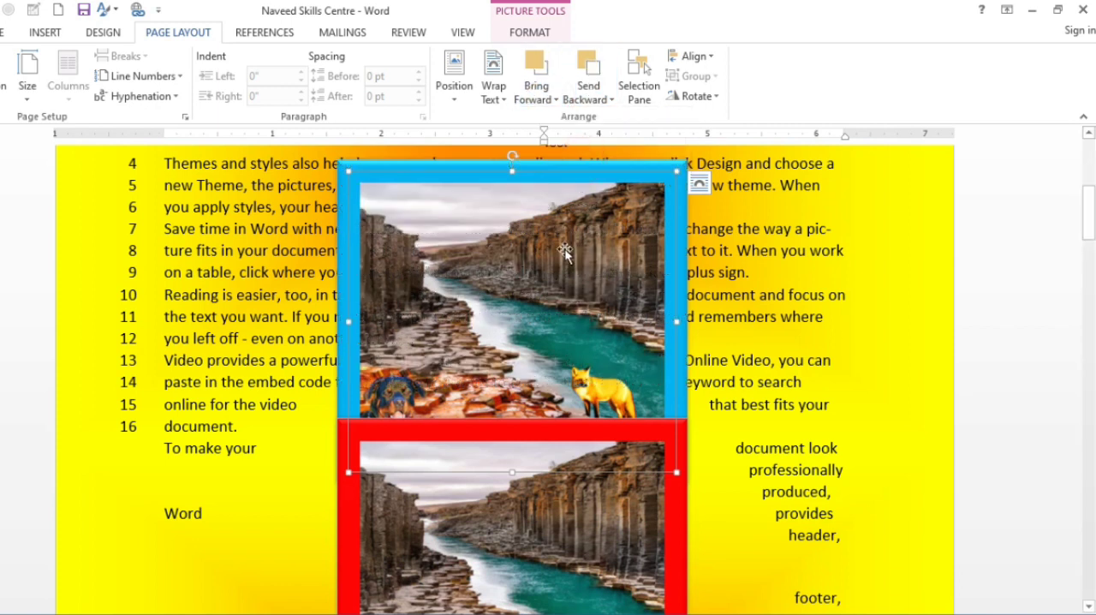
Group the blue- and red-bordered pictures and move the group slightly down and to the right.
scroll(574, 274, down, 2)
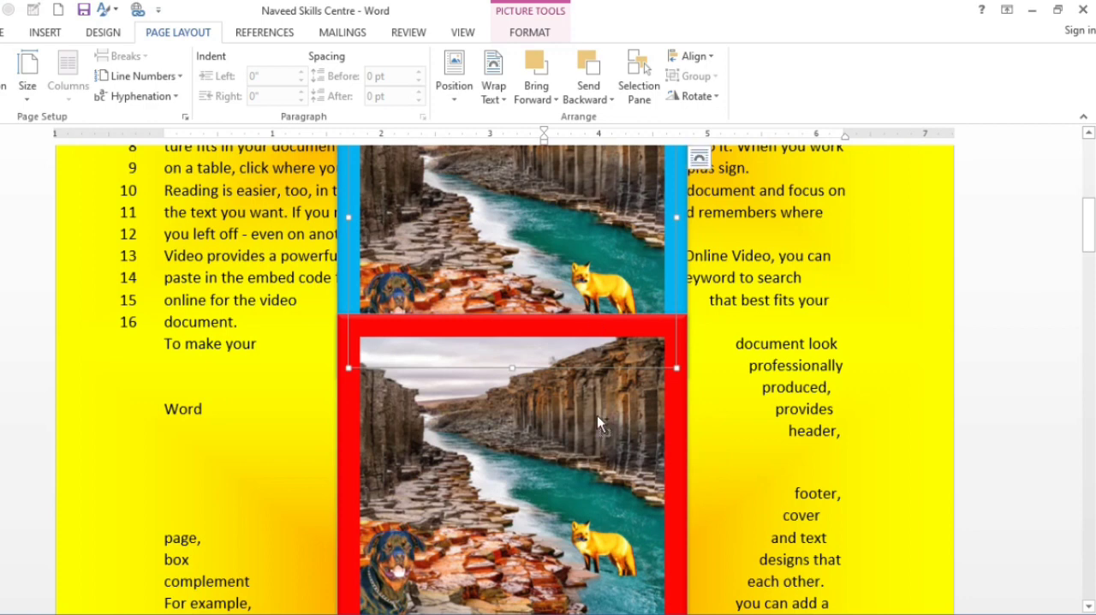
click(597, 415)
click(695, 76)
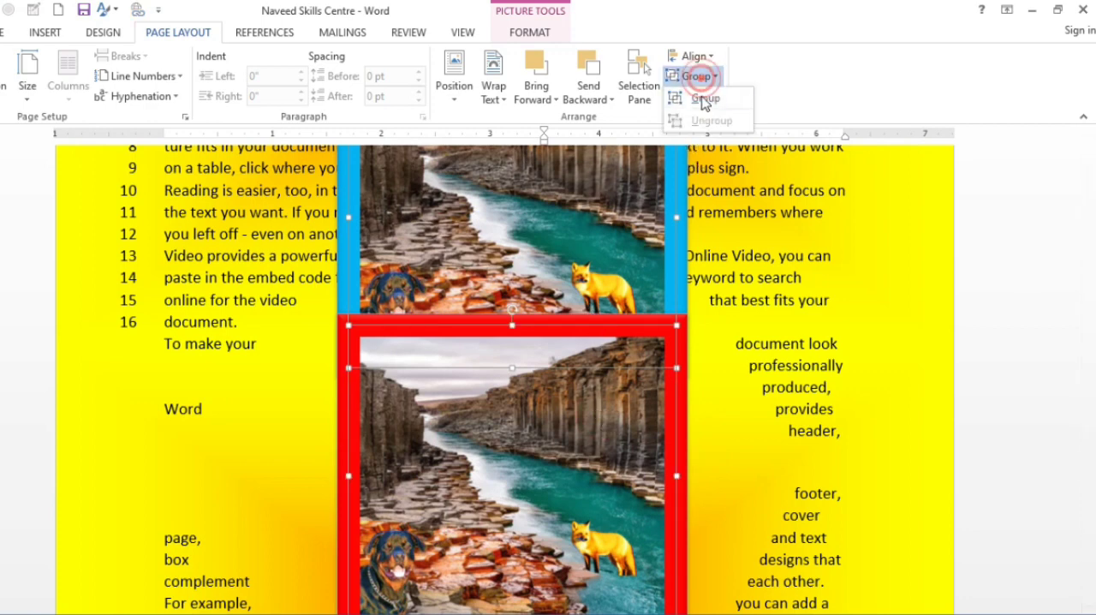
click(698, 95)
mouse_move(617, 259)
mouse_down()
mouse_move(614, 310)
mouse_move(597, 237)
mouse_move(393, 231)
mouse_move(605, 213)
mouse_move(637, 194)
mouse_move(625, 194)
mouse_up()
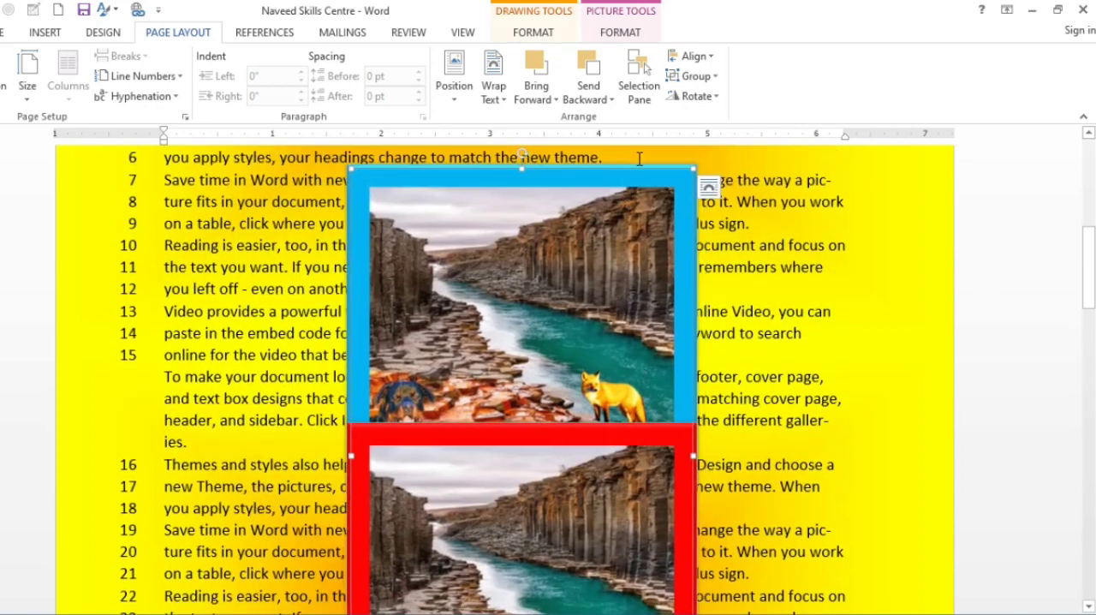
Ungroup the blue- and red-bordered pictures.
click(695, 75)
click(696, 121)
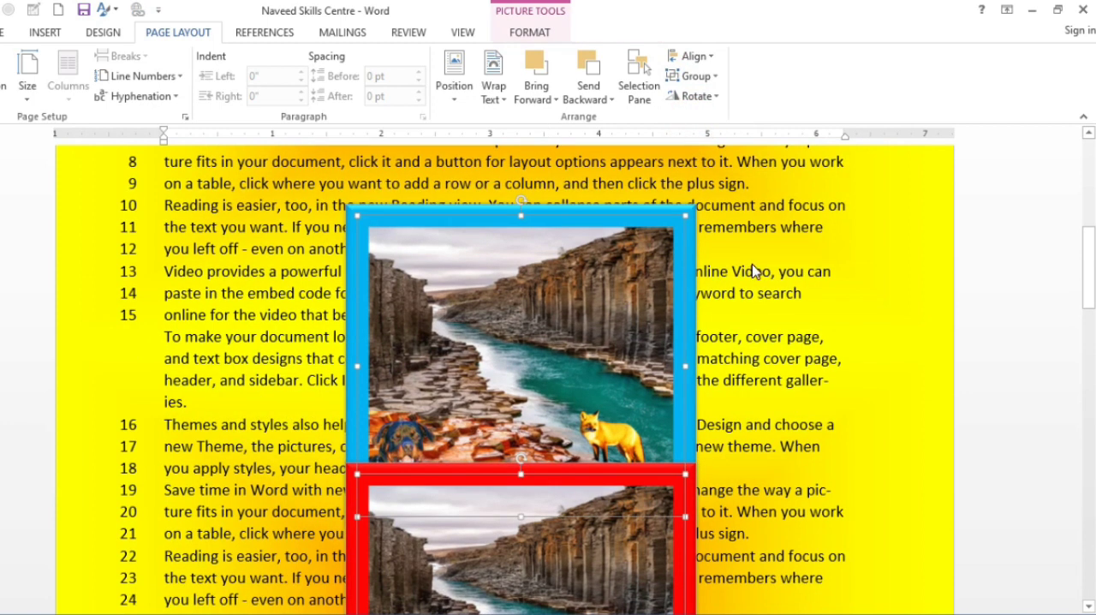
click(753, 261)
Preview the rotation options on the blue-bordered picture, including Rotate Right 90°, without applying any.
click(594, 268)
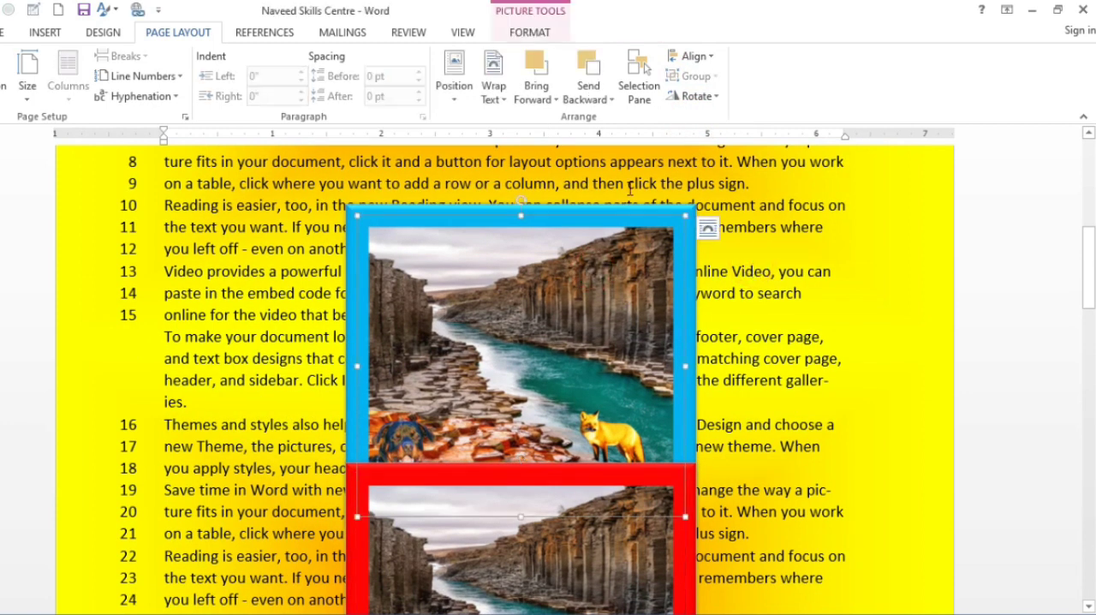
click(690, 96)
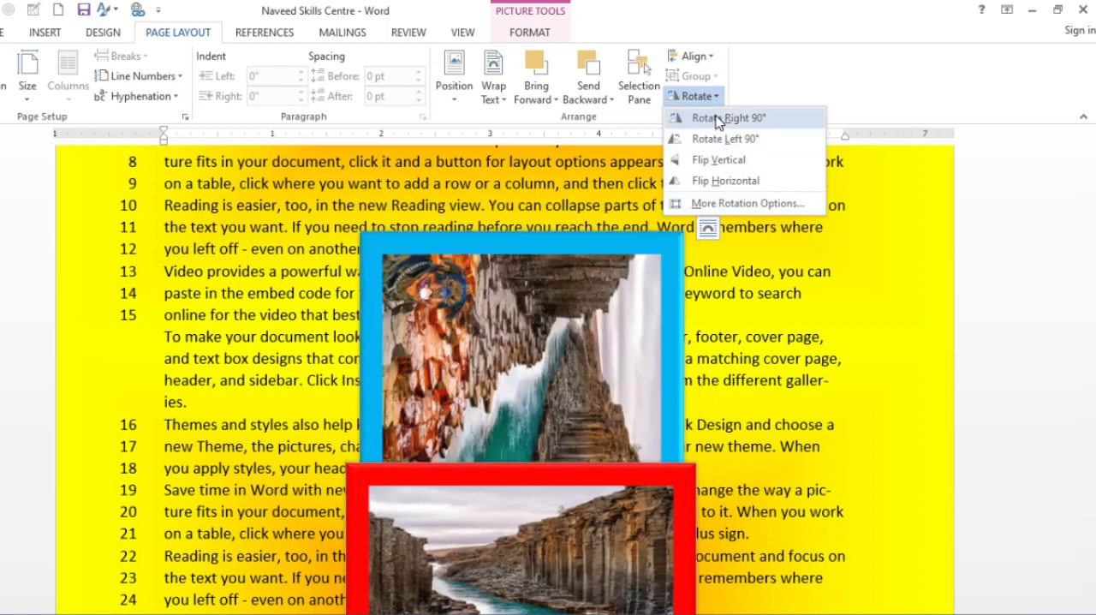
click(444, 182)
click(281, 205)
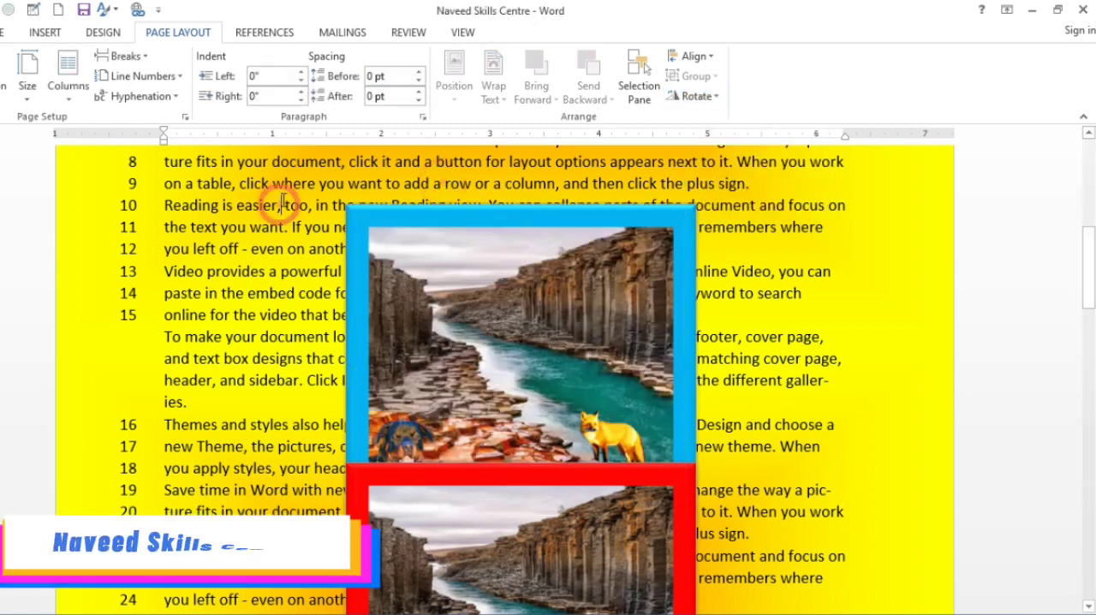